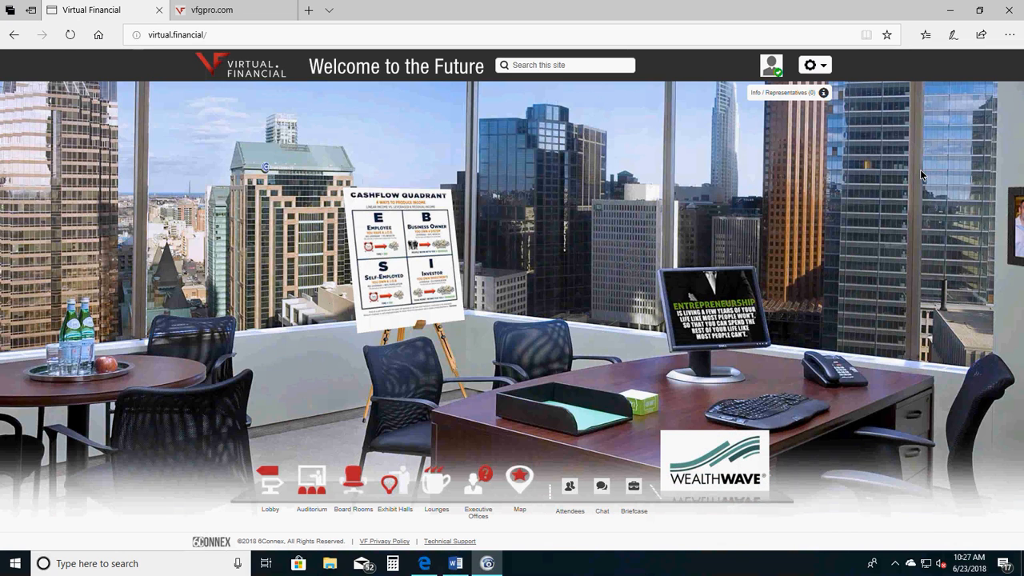
# - Open the myTransWare Illustrations selling tool from vfgpro.com, logging in to MyWFG with the saved credentials and continuing to the external site
pyautogui.click(264, 10)
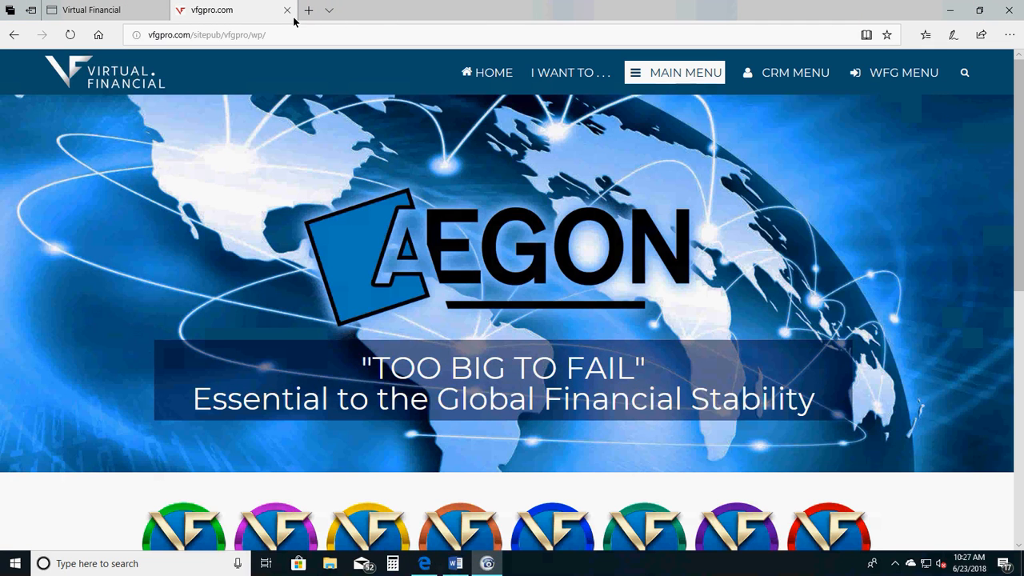
pyautogui.click(585, 71)
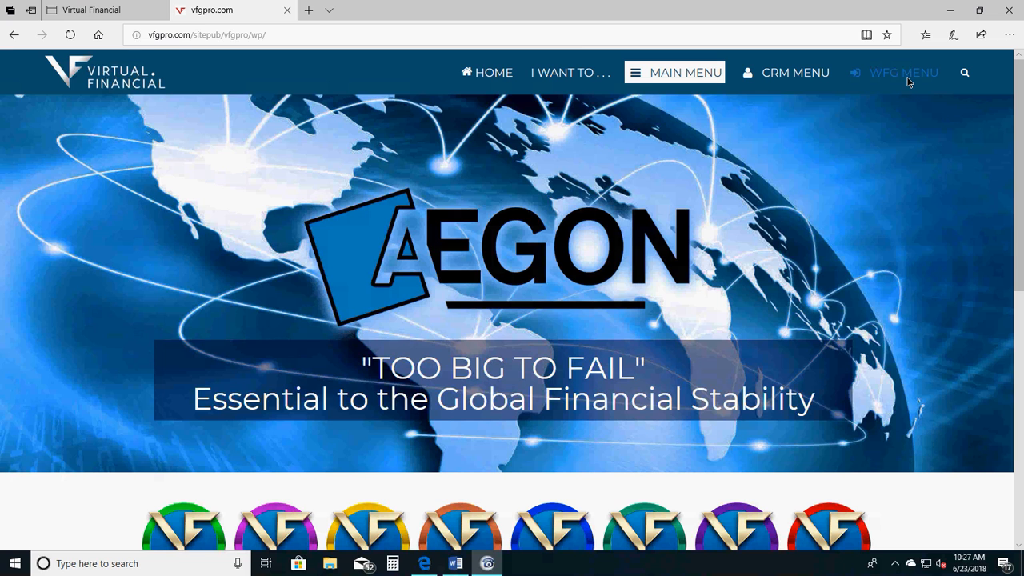
pyautogui.click(690, 72)
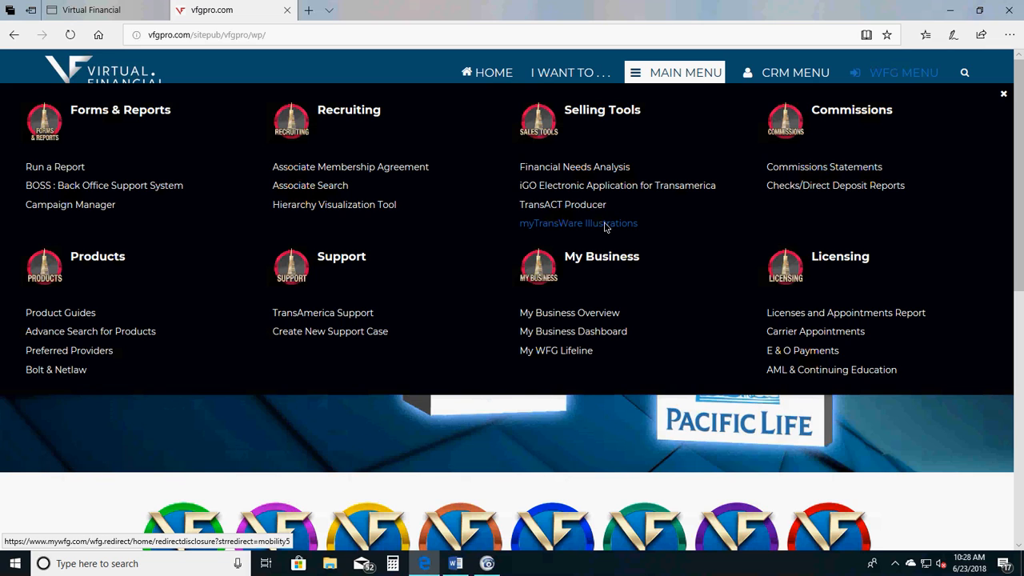
pyautogui.click(605, 225)
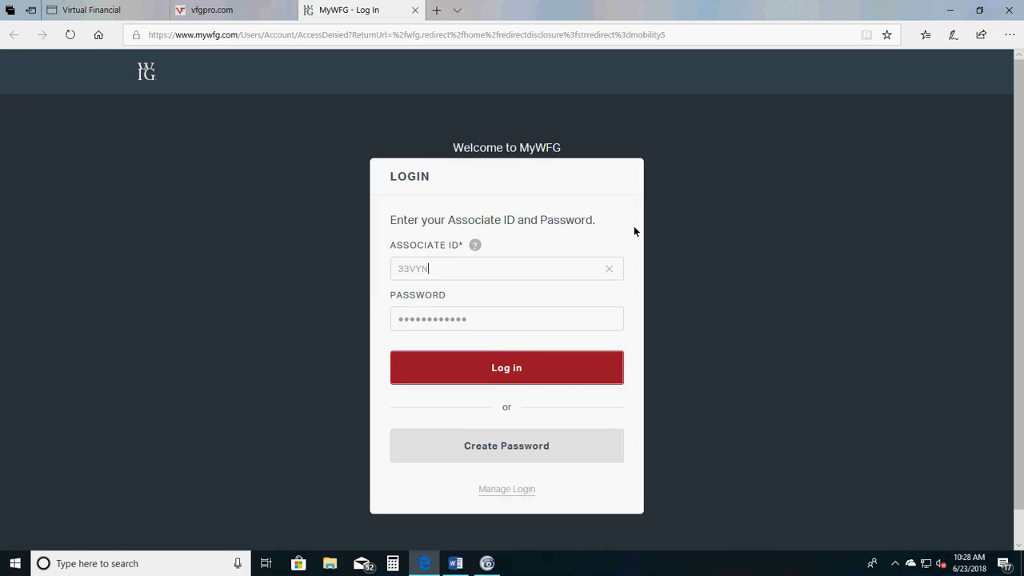
pyautogui.click(551, 372)
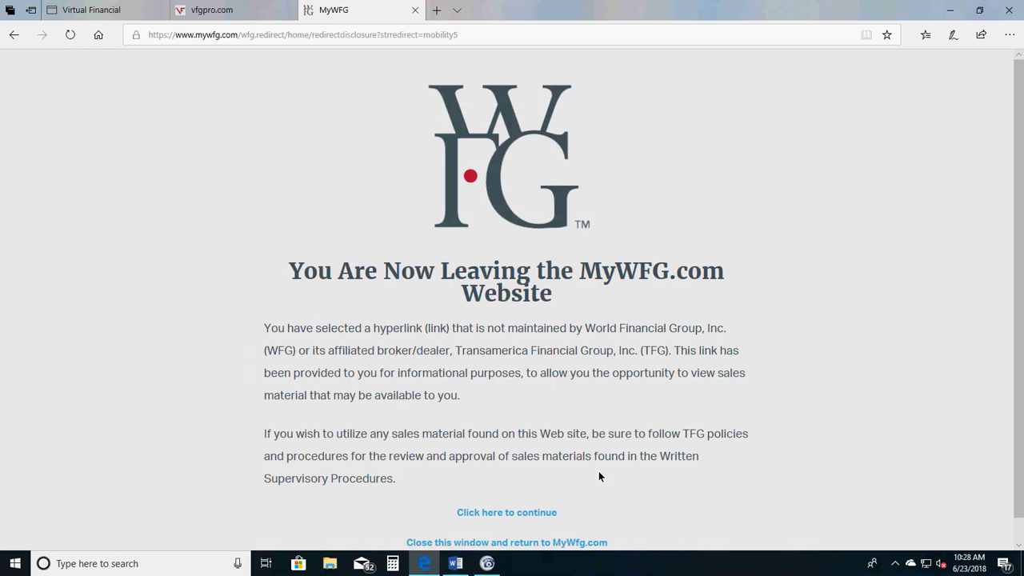
pyautogui.click(506, 512)
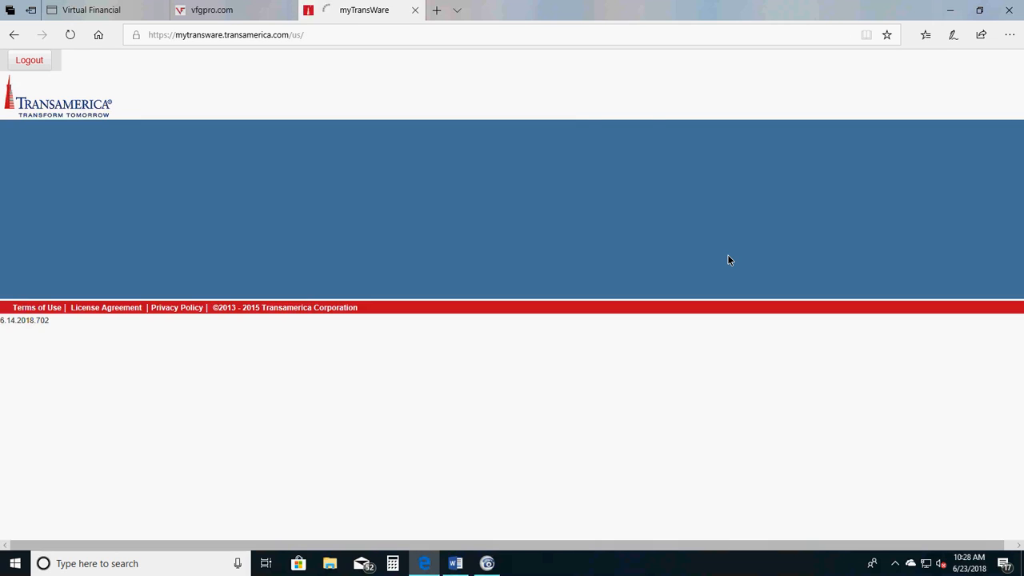
# - Select the Trendsetter Term Portfolio as the product line for the illustration
pyautogui.scroll(-1, 521, 336)
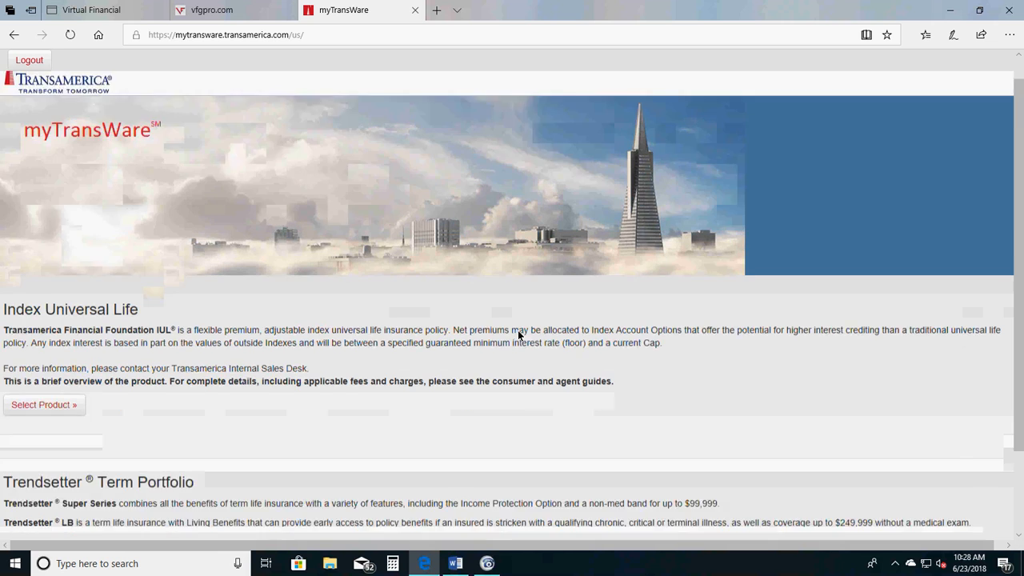
pyautogui.scroll(-3, 518, 335)
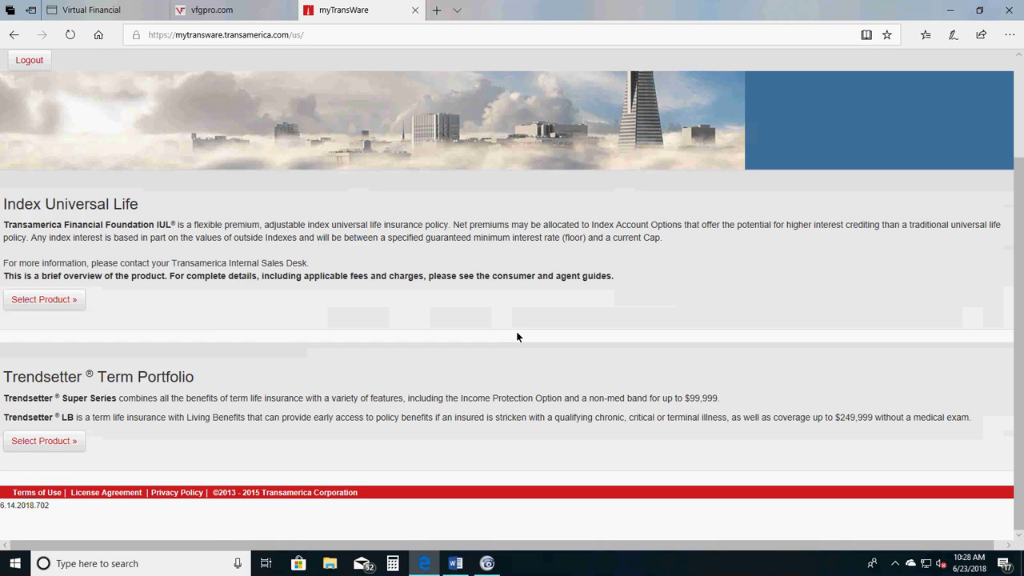
pyautogui.click(73, 443)
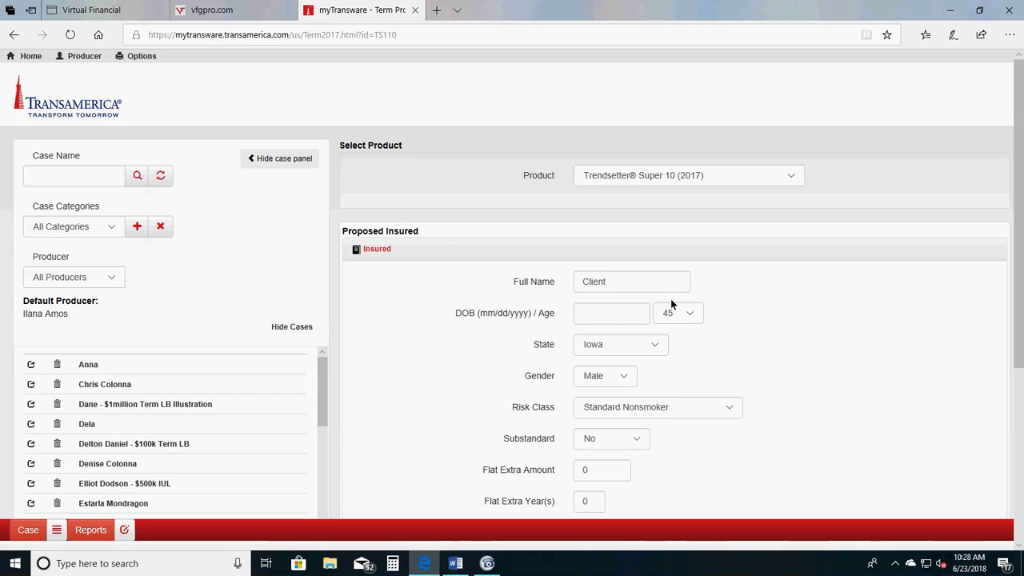
# - Set the product to Trendsetter LB 20 (2017) and load its default values
pyautogui.click(790, 176)
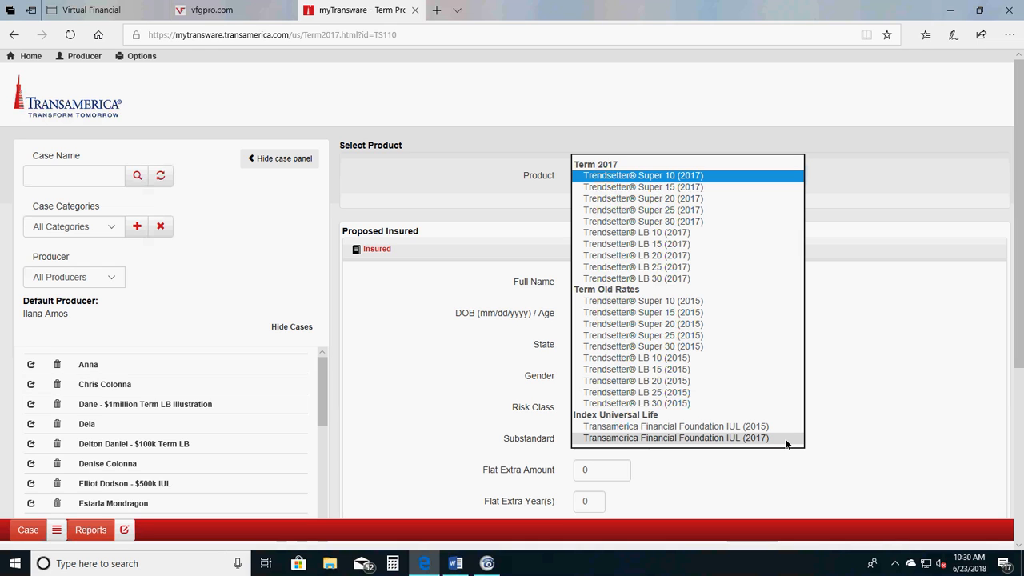
pyautogui.click(649, 257)
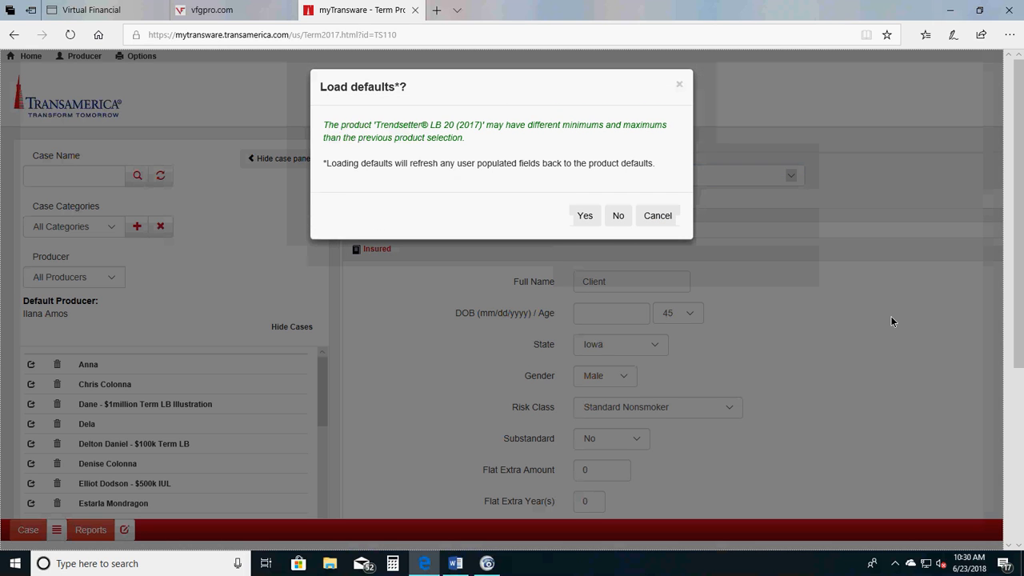
pyautogui.click(585, 216)
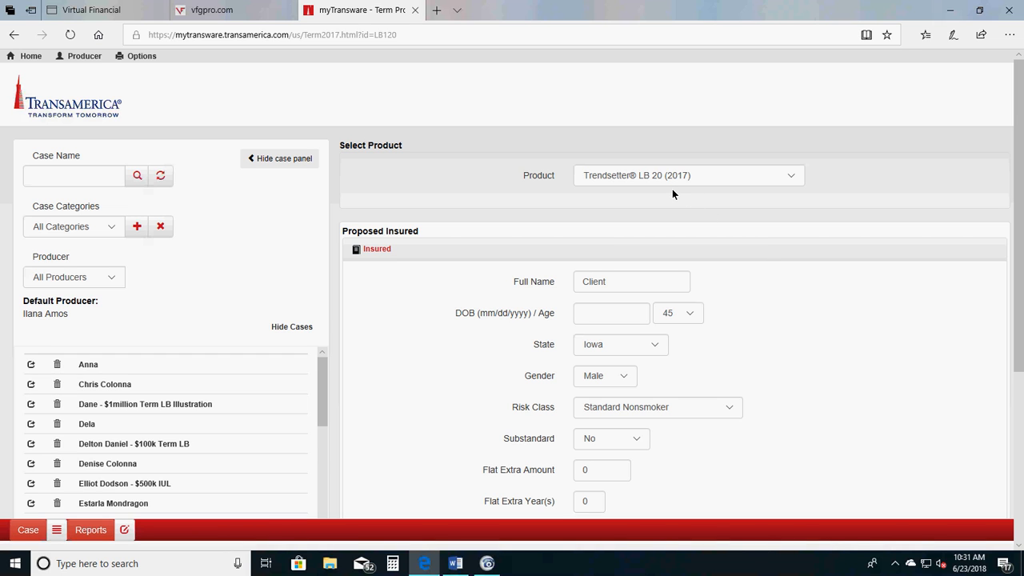
# - Set the proposed insured's state to Florida and risk class to Preferred Nonsmoker
pyautogui.scroll(-1, 725, 293)
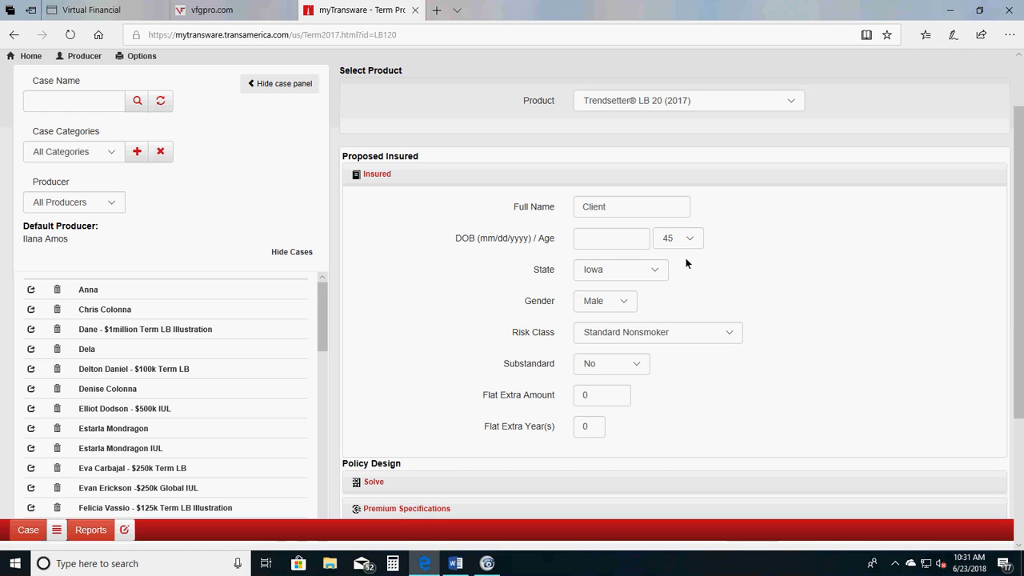
pyautogui.click(656, 270)
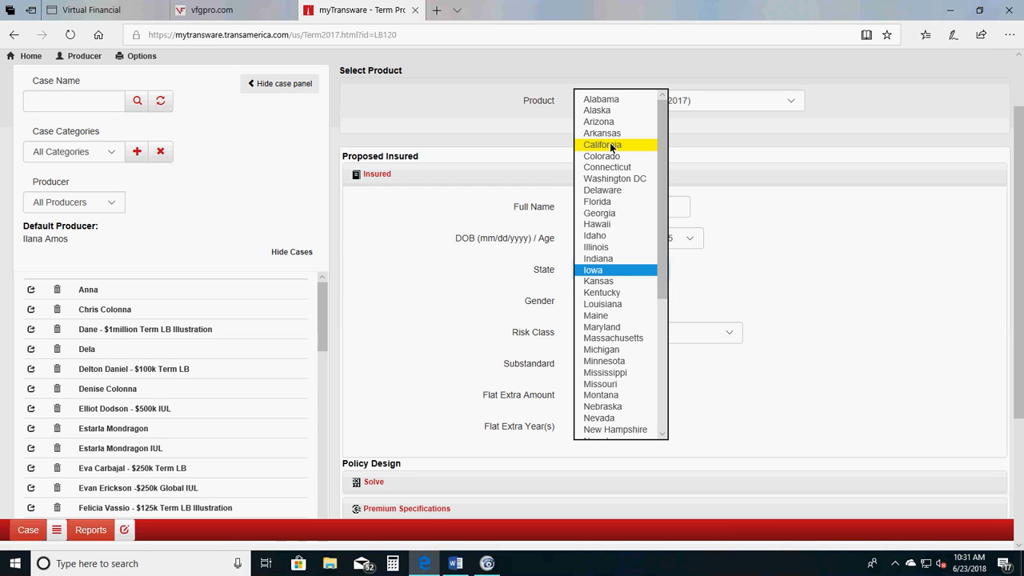
pyautogui.click(600, 201)
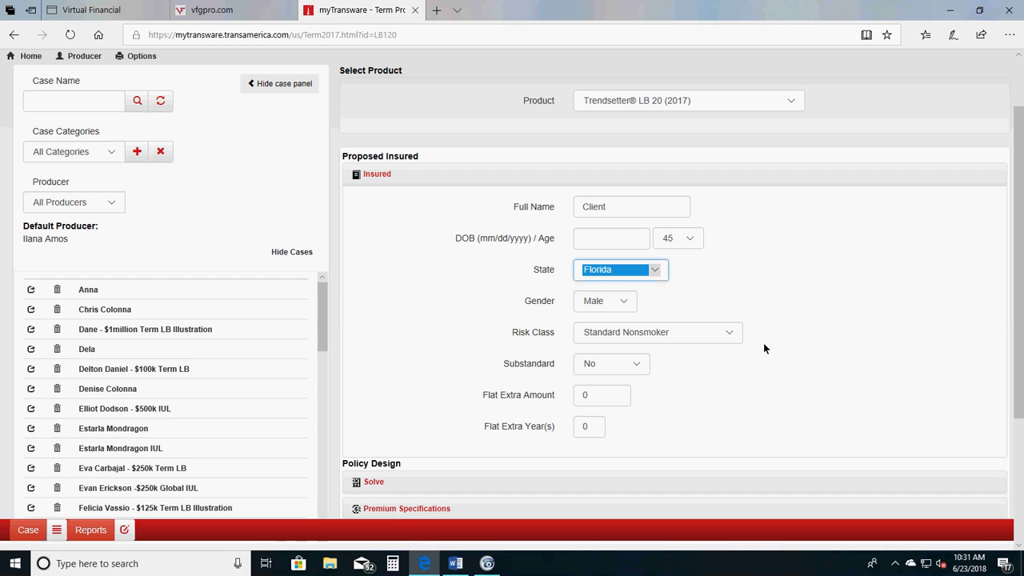
pyautogui.click(728, 333)
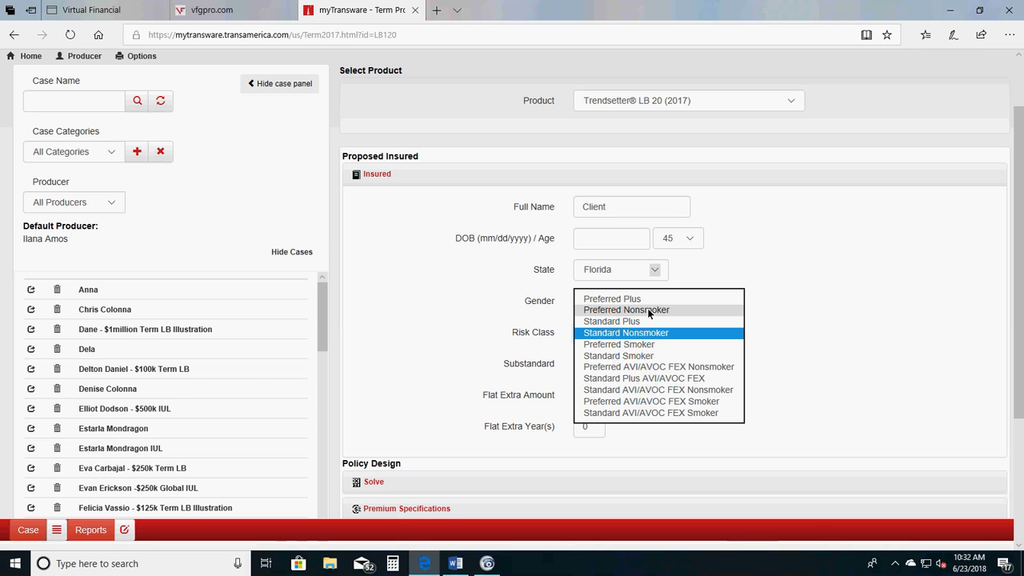
pyautogui.click(648, 311)
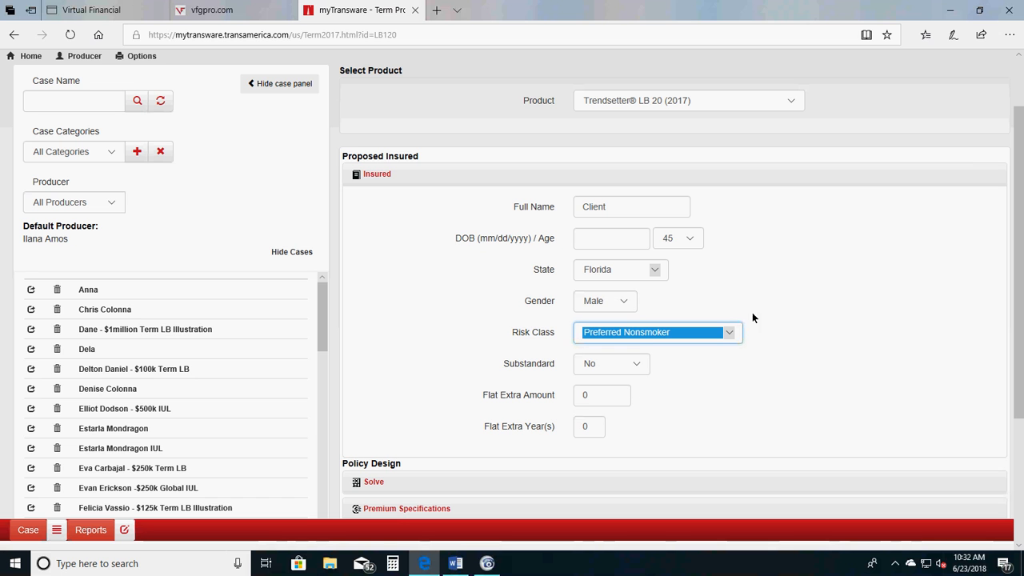
pyautogui.click(814, 325)
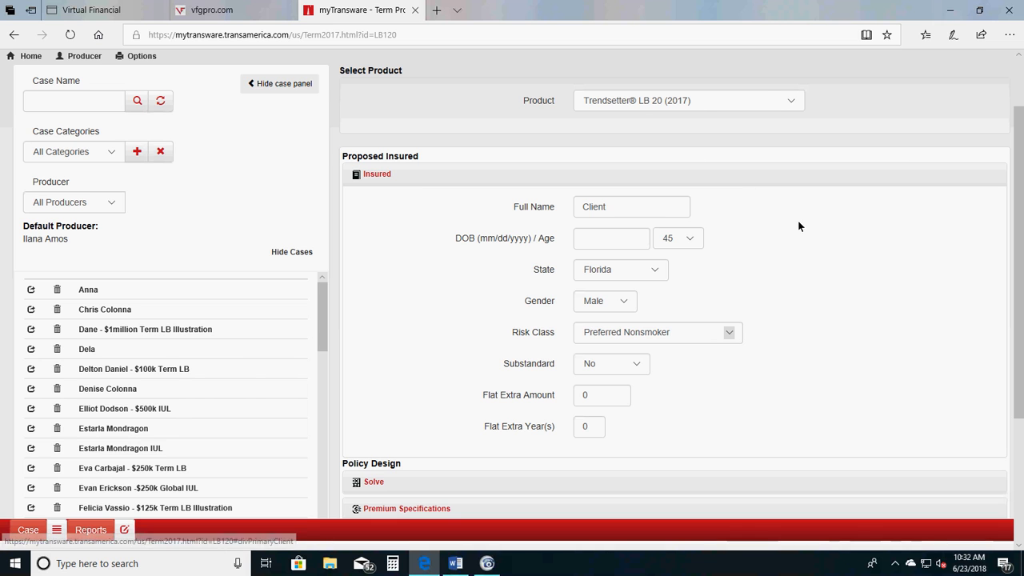
# - Try Solve for Face in the policy design's solve settings and restore Solve for Premium Amount
pyautogui.scroll(-3, 808, 232)
pyautogui.click(373, 287)
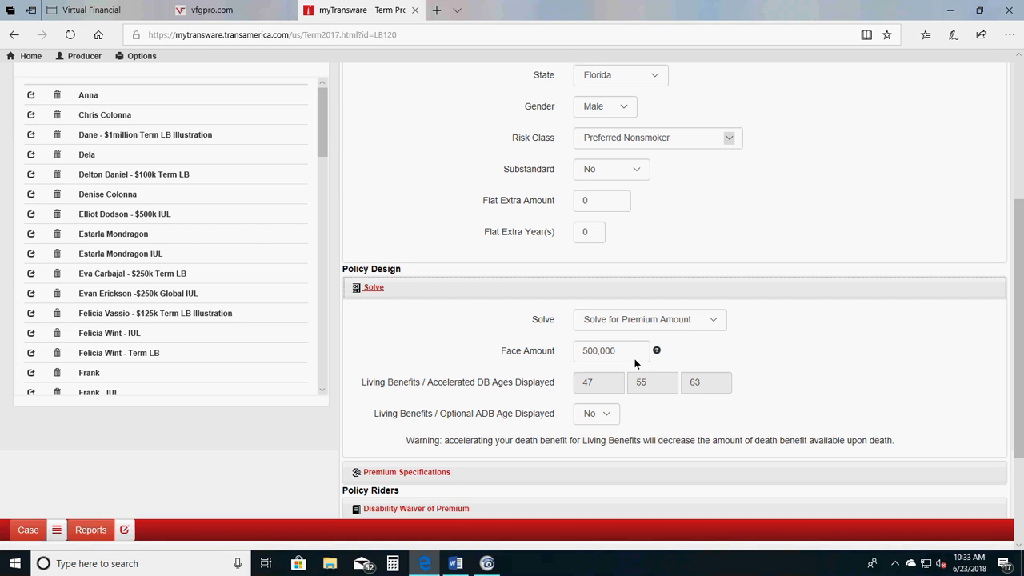
pyautogui.click(718, 319)
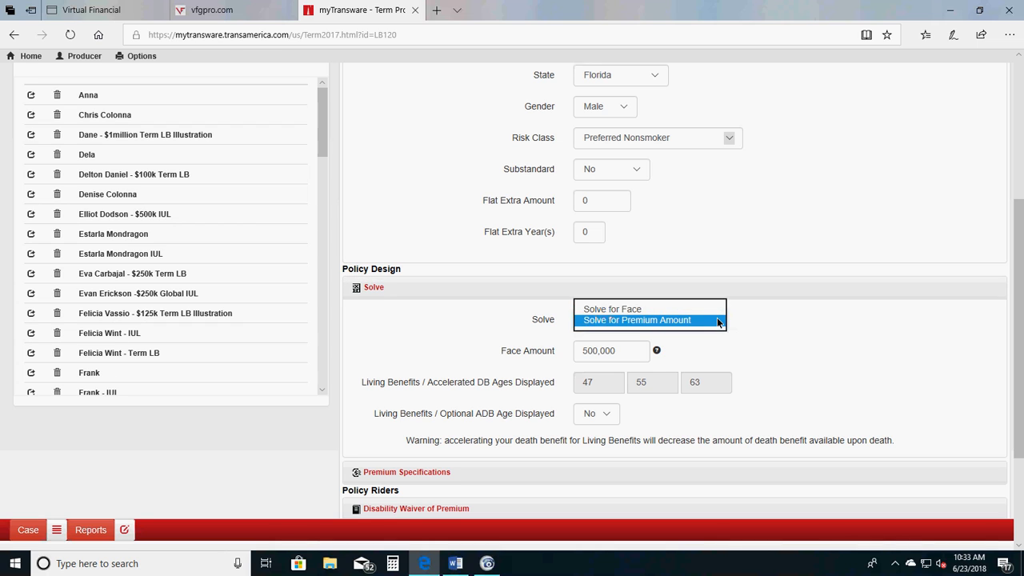
pyautogui.click(633, 308)
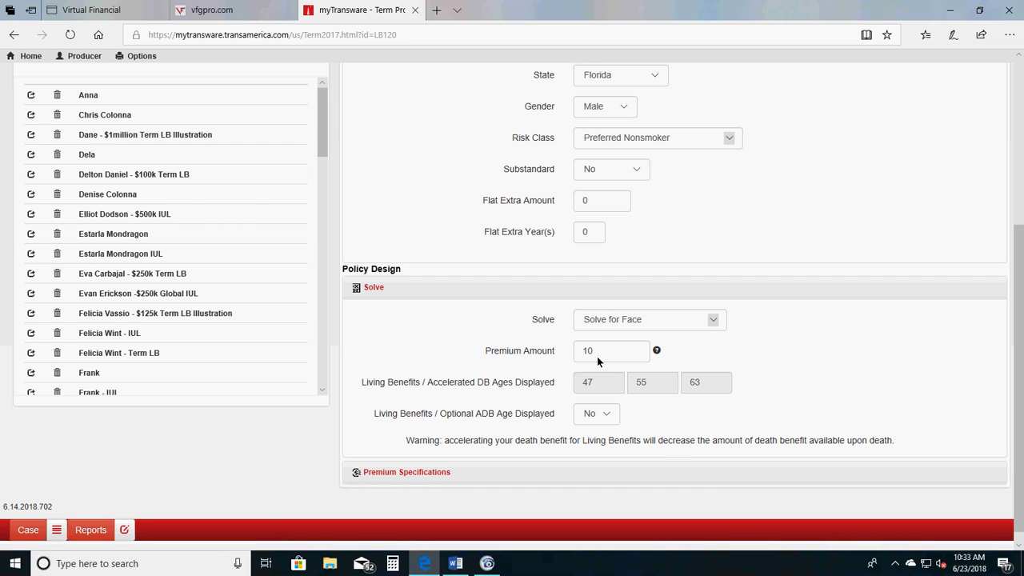
pyautogui.click(716, 322)
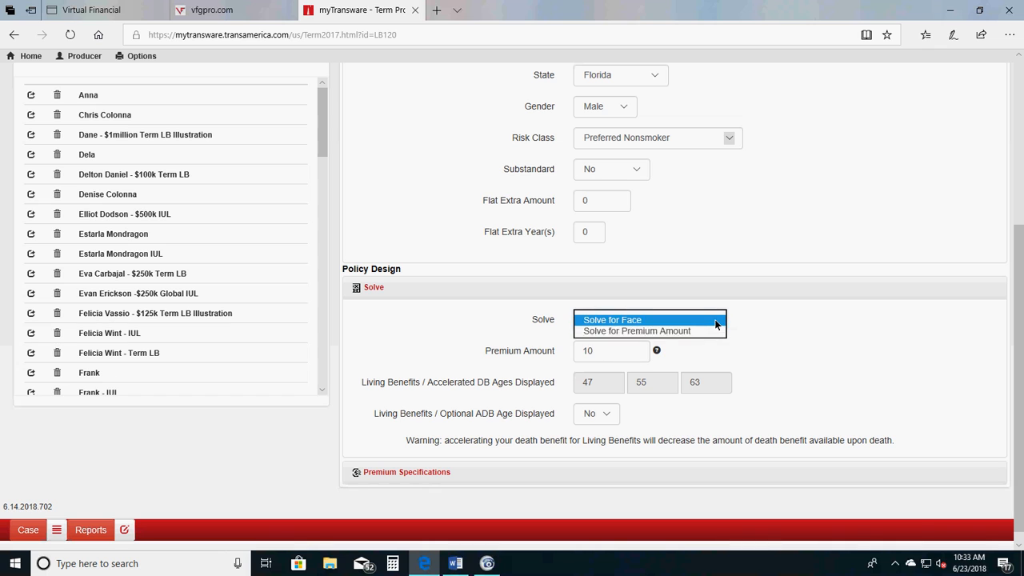
pyautogui.click(699, 332)
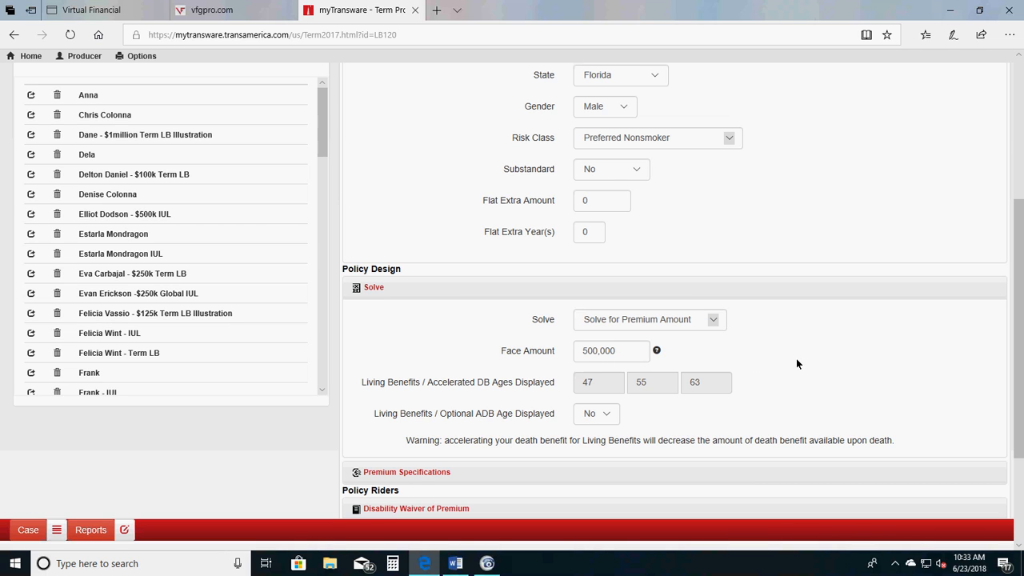
# - Set the premium mode to Monthly PAC in the premium specifications
pyautogui.scroll(-2, 795, 364)
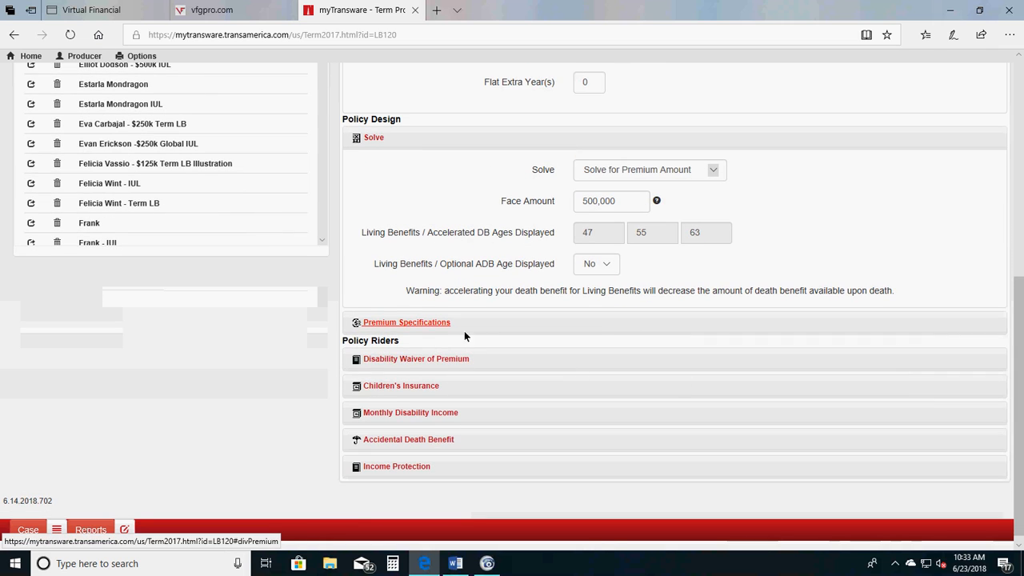
pyautogui.click(470, 324)
pyautogui.click(695, 357)
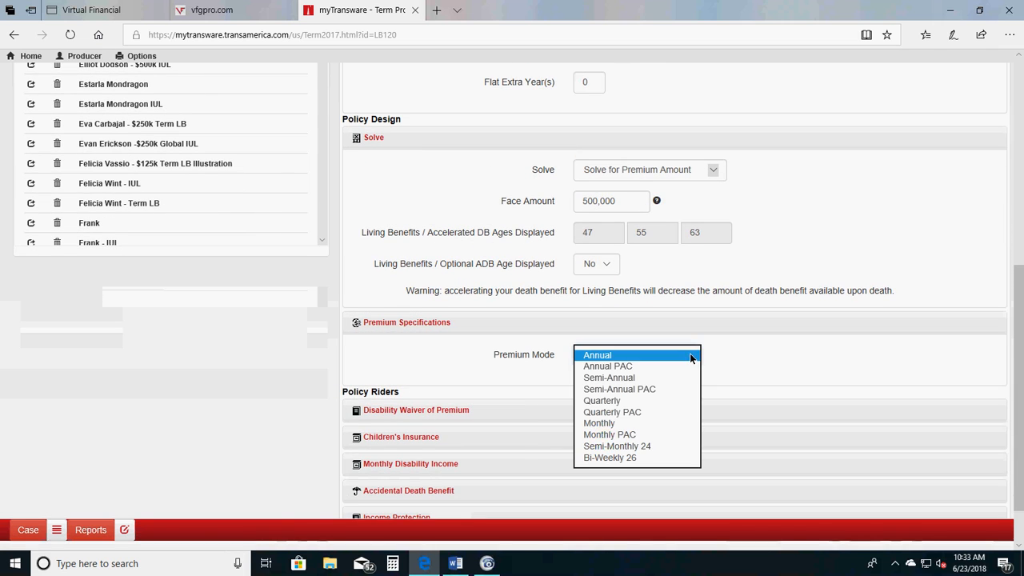
pyautogui.click(628, 434)
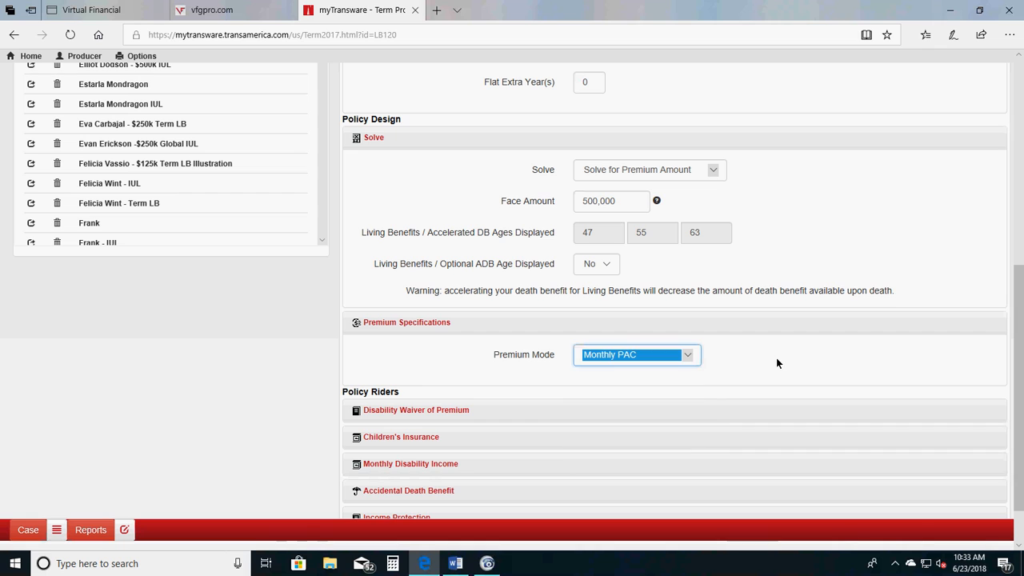
pyautogui.click(777, 357)
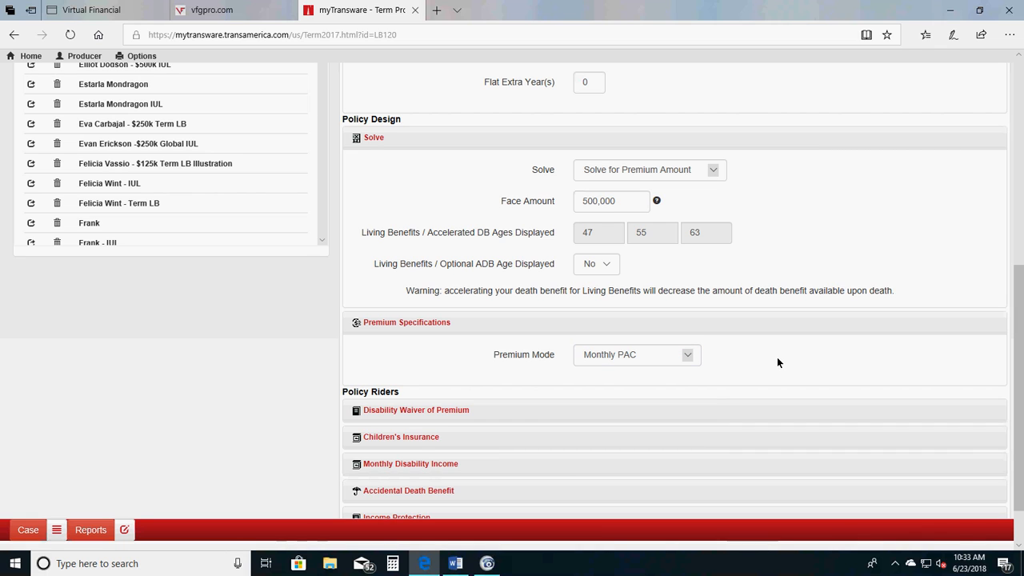
# - Examine the Income Protection rider's payment settings and collapse the section again
pyautogui.scroll(-1, 777, 357)
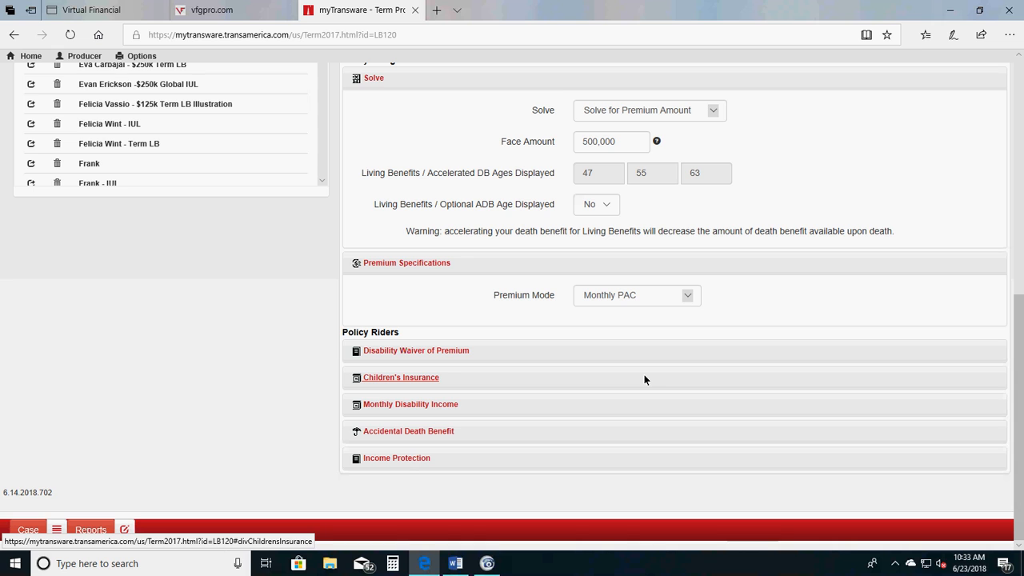
pyautogui.click(402, 457)
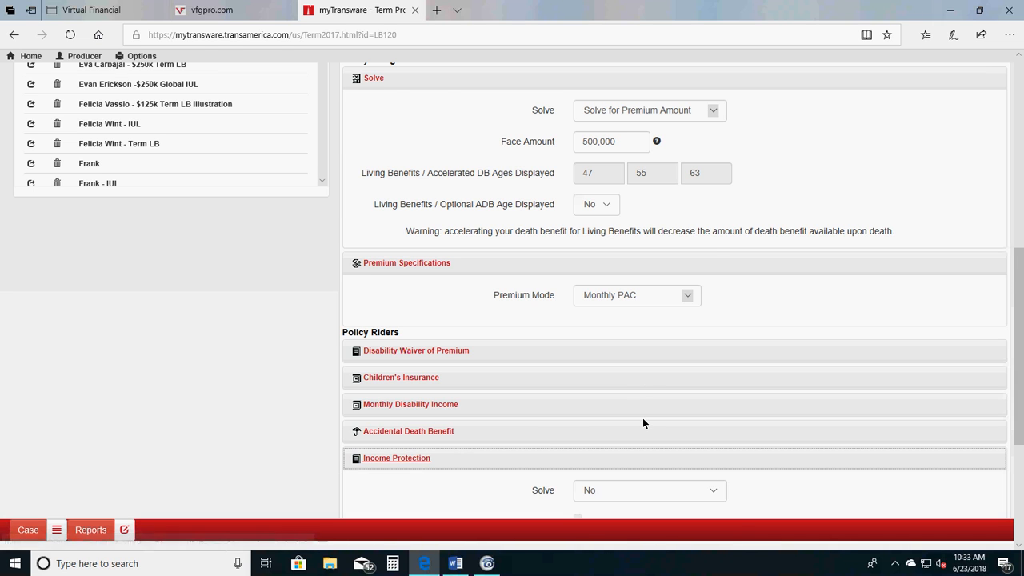
pyautogui.scroll(-3, 643, 417)
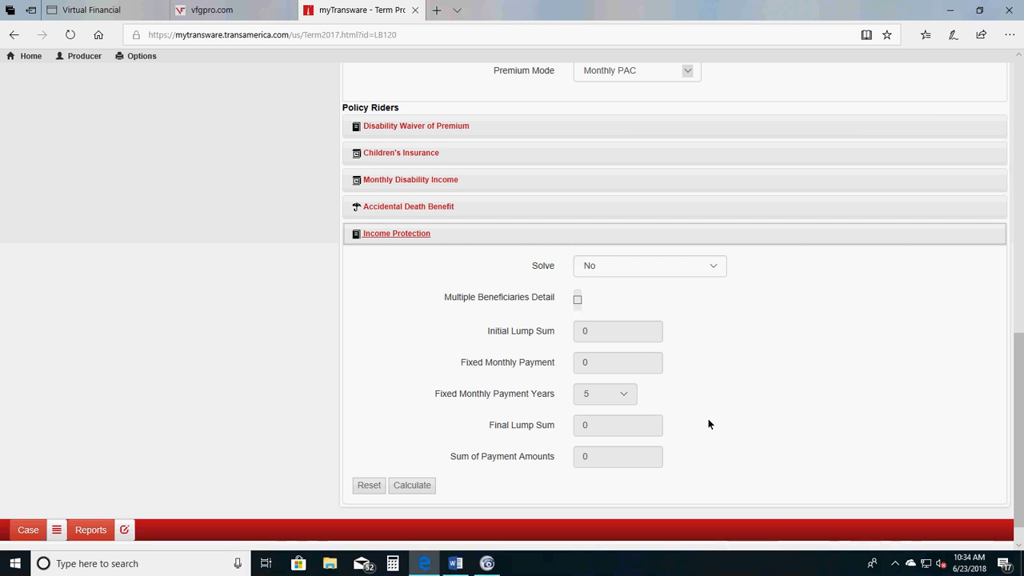
pyautogui.click(400, 234)
# - Generate the Summary quote report for the case and examine the Trendsetter LB 20 premium row
pyautogui.scroll(5, 810, 381)
pyautogui.scroll(2, 810, 378)
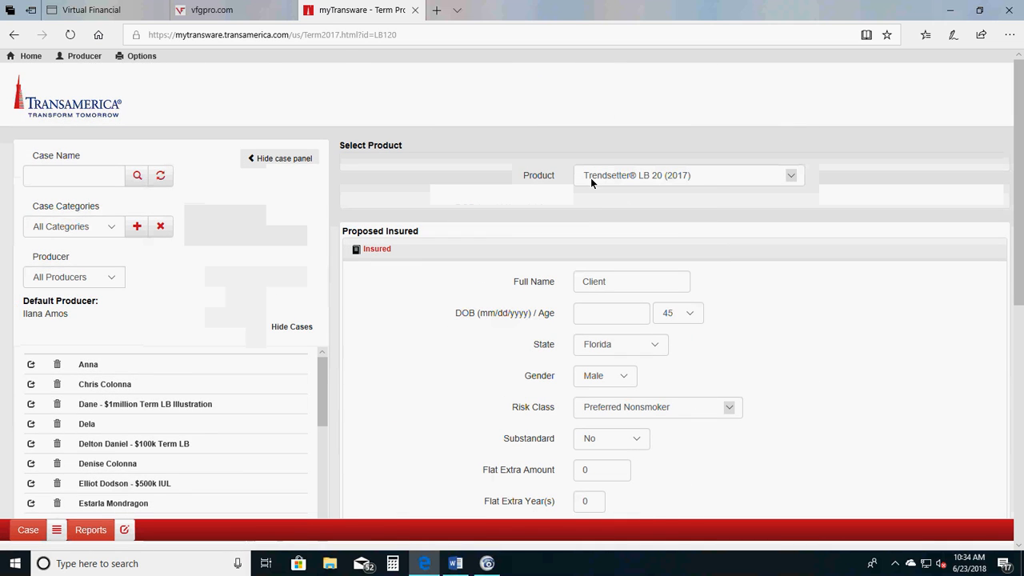
pyautogui.scroll(-1, 674, 255)
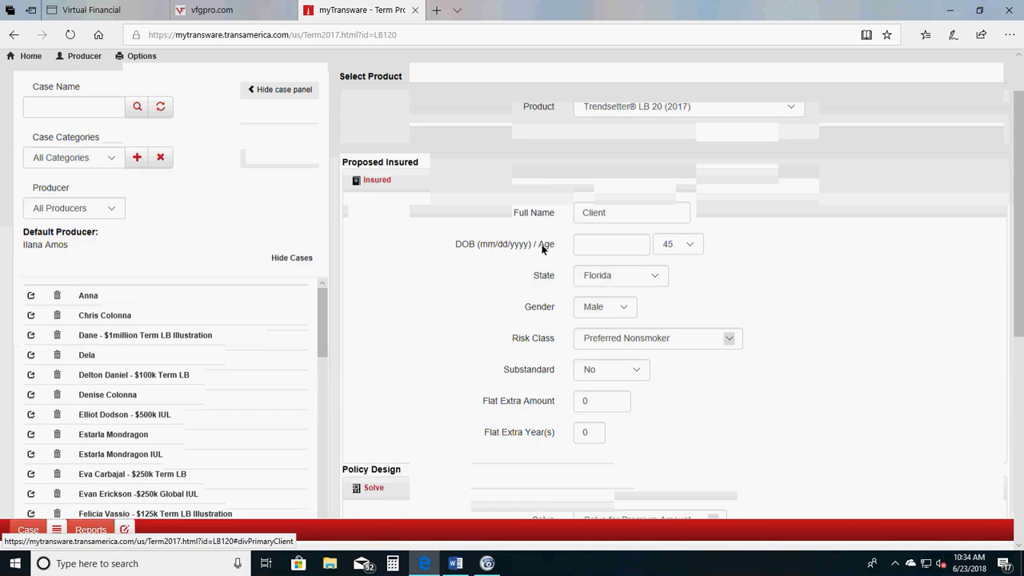
pyautogui.scroll(-2, 763, 326)
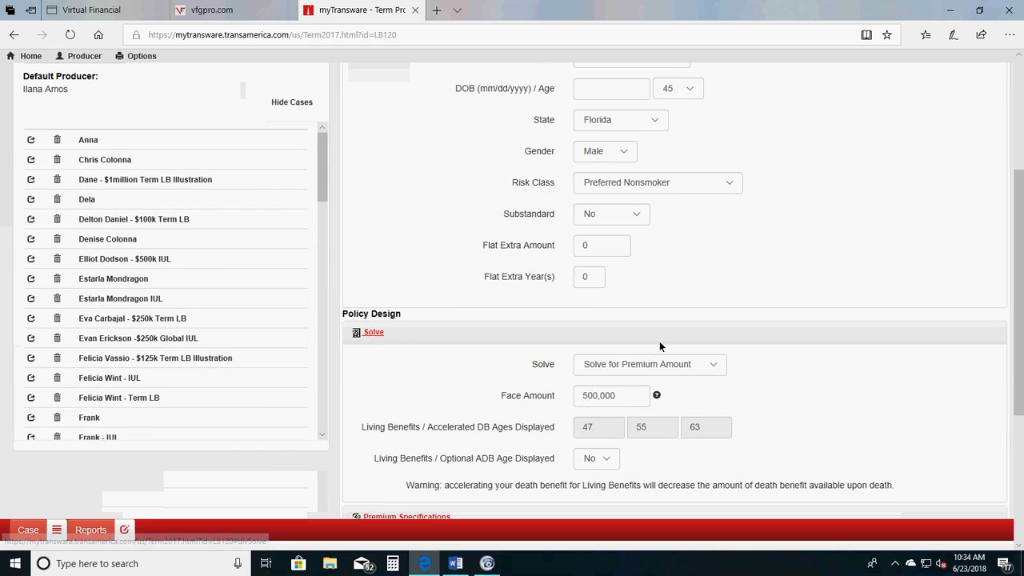
pyautogui.scroll(-1, 724, 400)
pyautogui.scroll(-1, 734, 396)
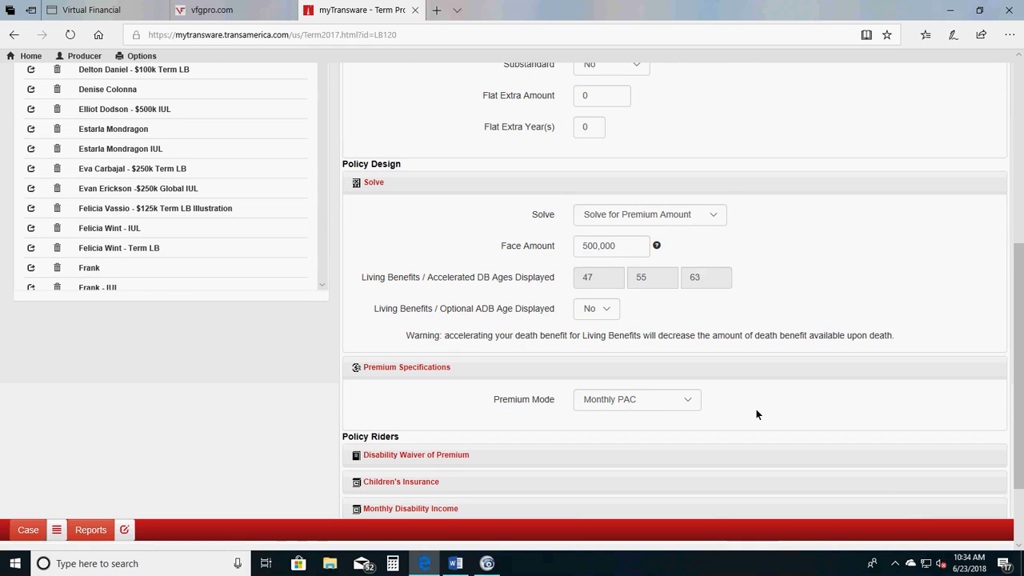
pyautogui.click(125, 529)
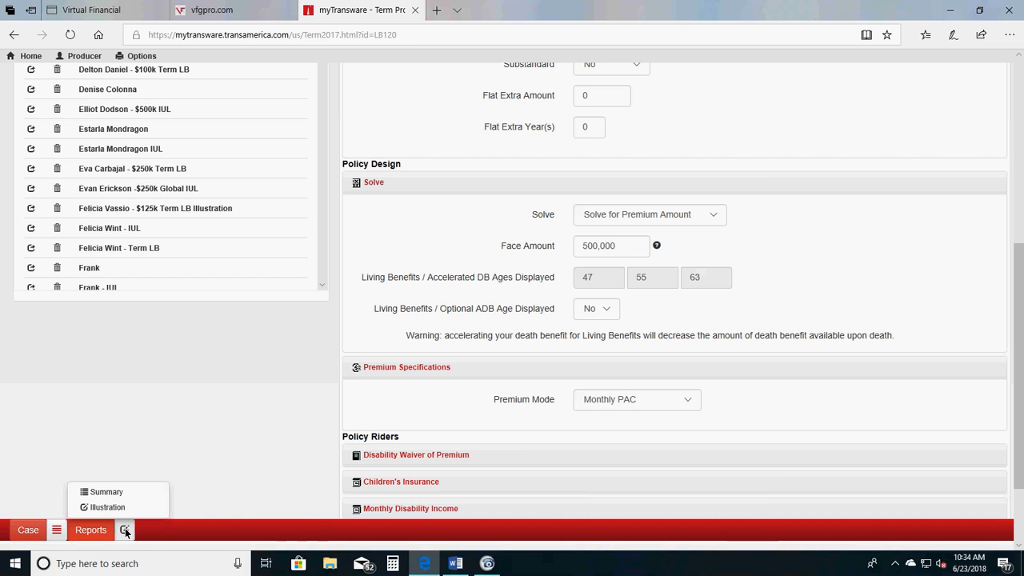
pyautogui.click(113, 493)
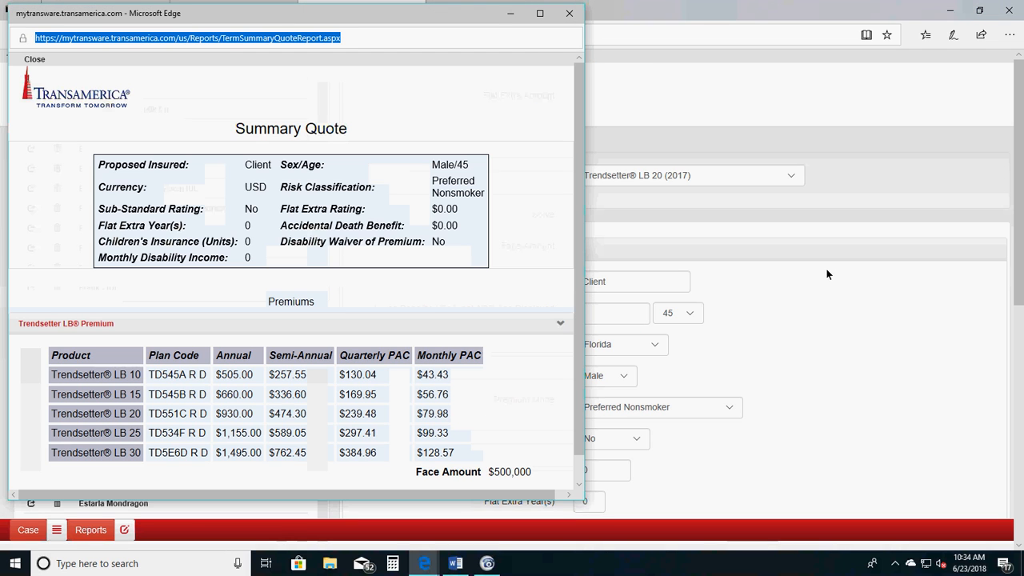
pyautogui.click(539, 14)
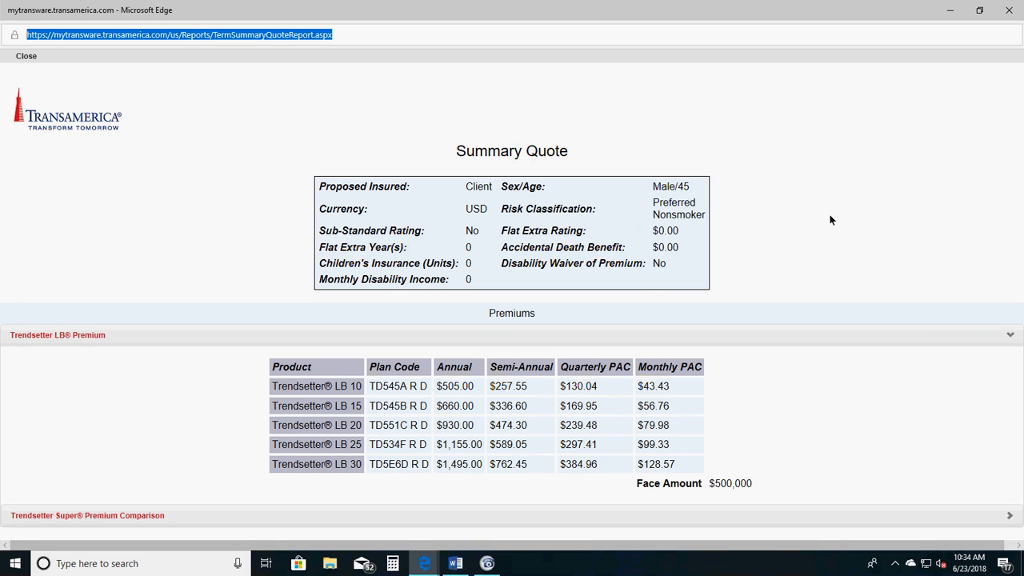
pyautogui.moveTo(271, 424); pyautogui.dragTo(673, 426)
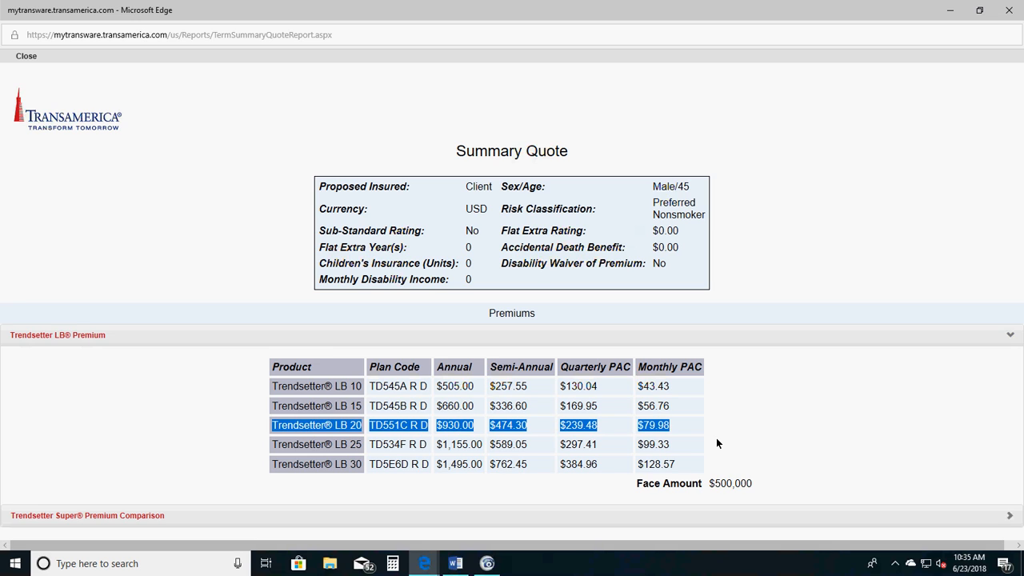
pyautogui.click(1008, 16)
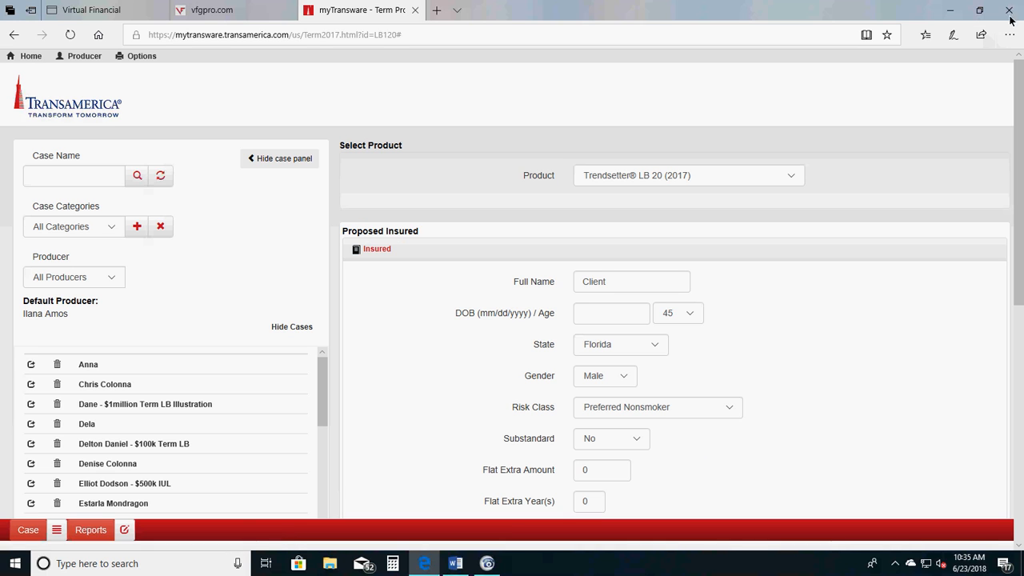
# - Generate the Illustration report as a PDF and enlarge its first page for reading
pyautogui.click(126, 530)
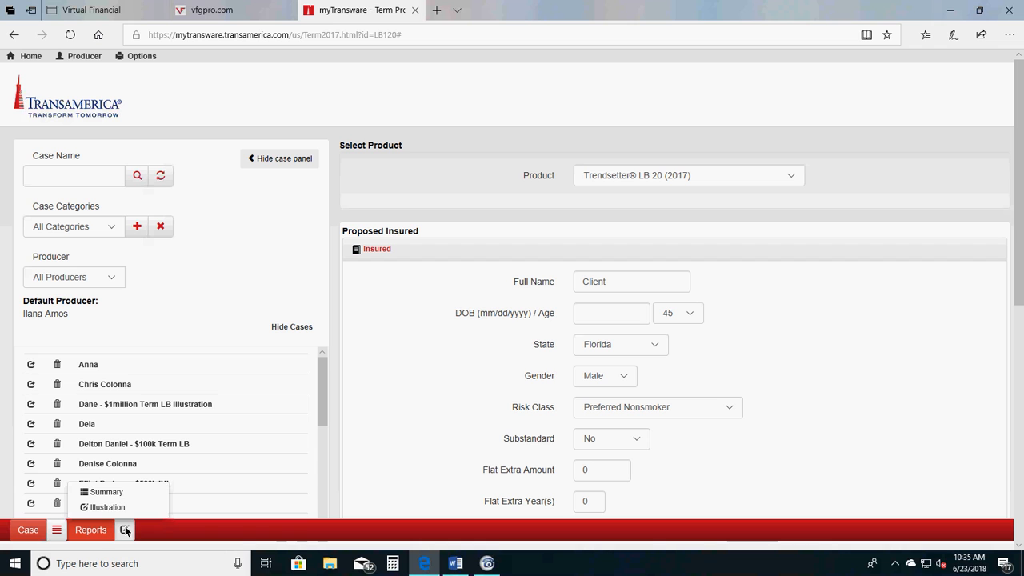
pyautogui.click(107, 507)
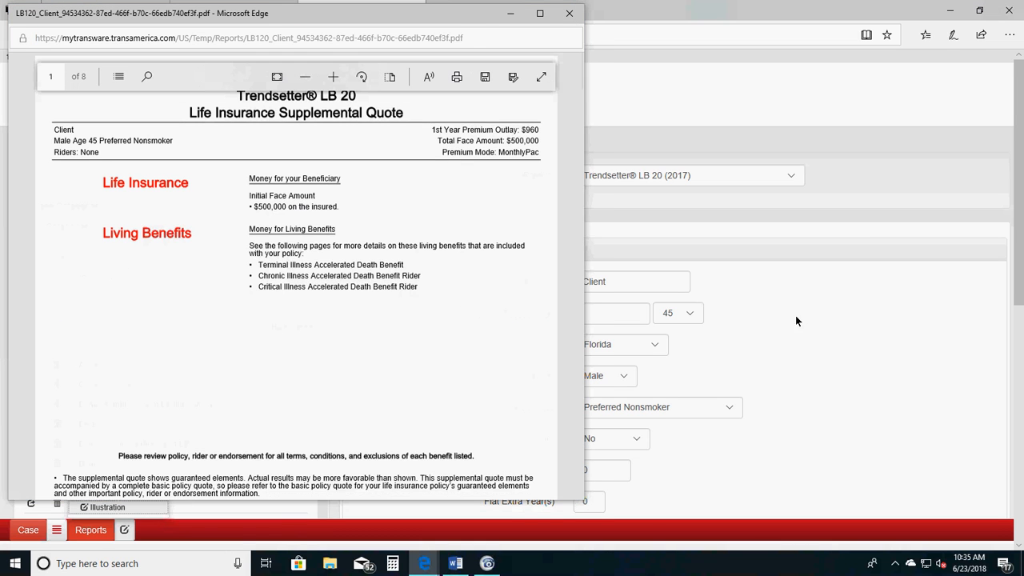
pyautogui.click(542, 17)
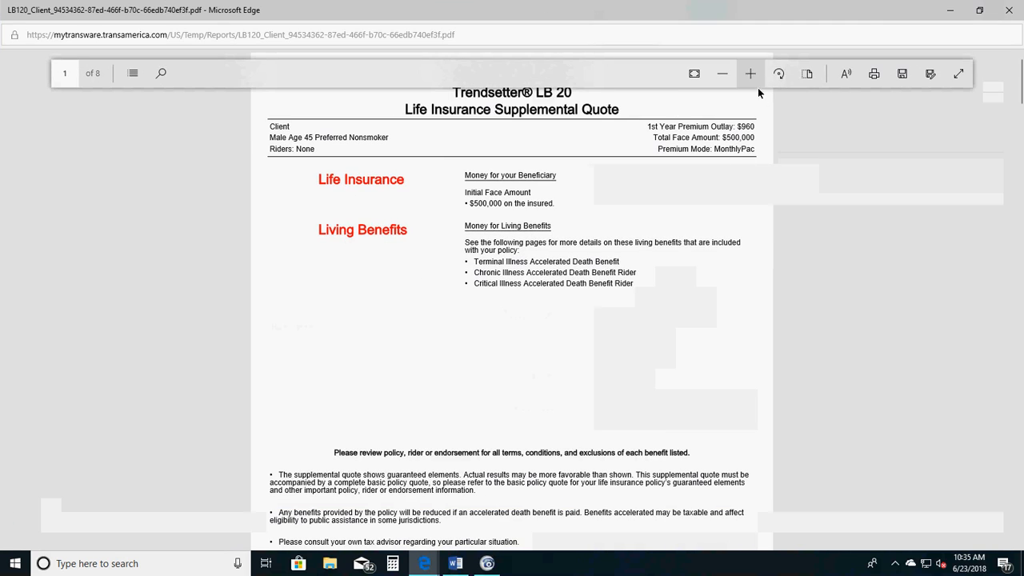
pyautogui.click(752, 75)
pyautogui.click(752, 75)
pyautogui.scroll(2, 816, 253)
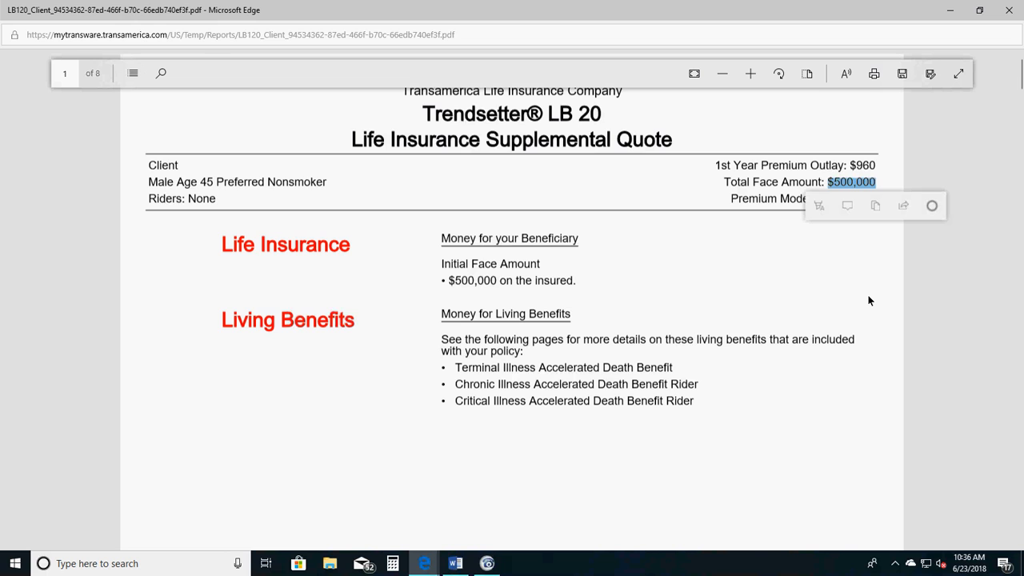
# - Highlight the Money for Living Benefits section on the quote's first page for review, and clear the highlight
pyautogui.click(848, 186)
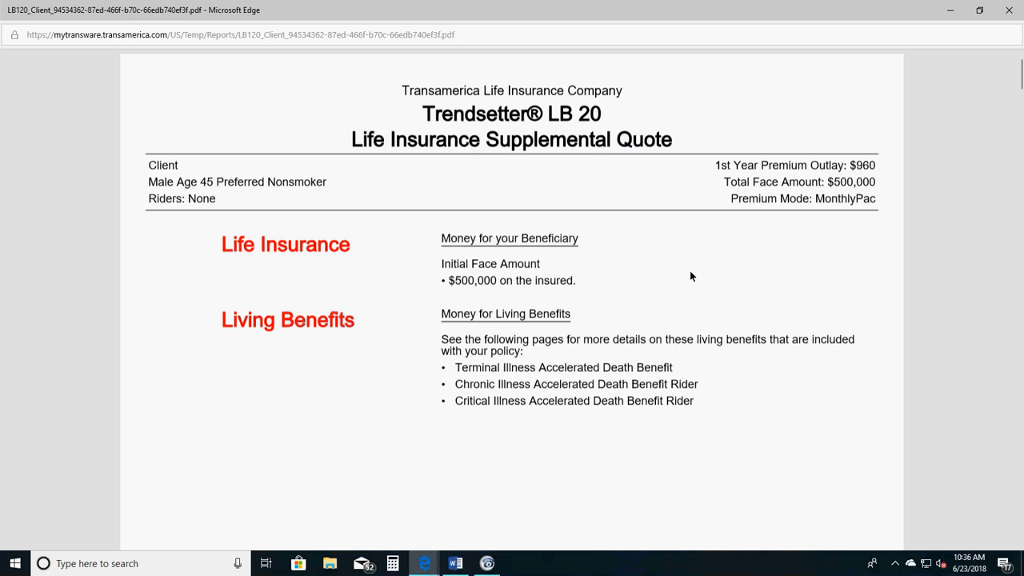
pyautogui.moveTo(439, 313); pyautogui.dragTo(697, 416)
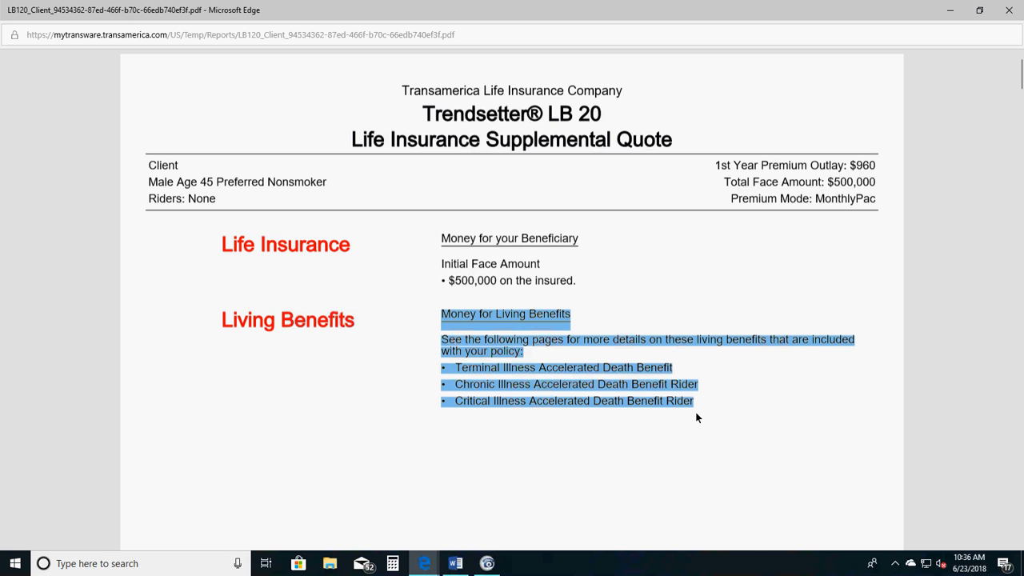
pyautogui.click(828, 401)
# - Examine the Terminal Illness Accelerated Death Benefit section and its payout examples on page 2
pyautogui.scroll(-7, 720, 367)
pyautogui.scroll(-8, 700, 366)
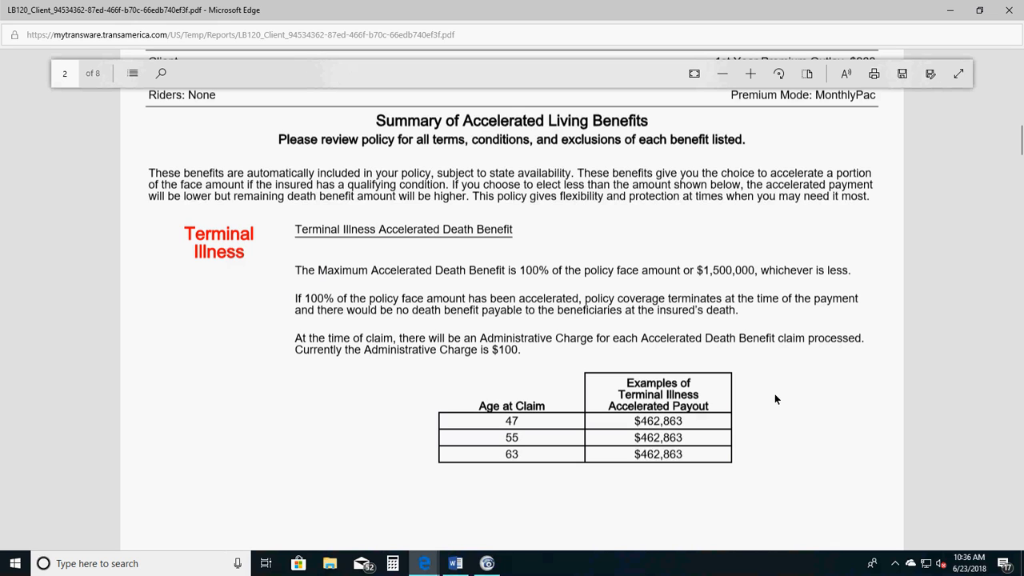
pyautogui.moveTo(295, 230); pyautogui.dragTo(510, 231)
pyautogui.click(836, 435)
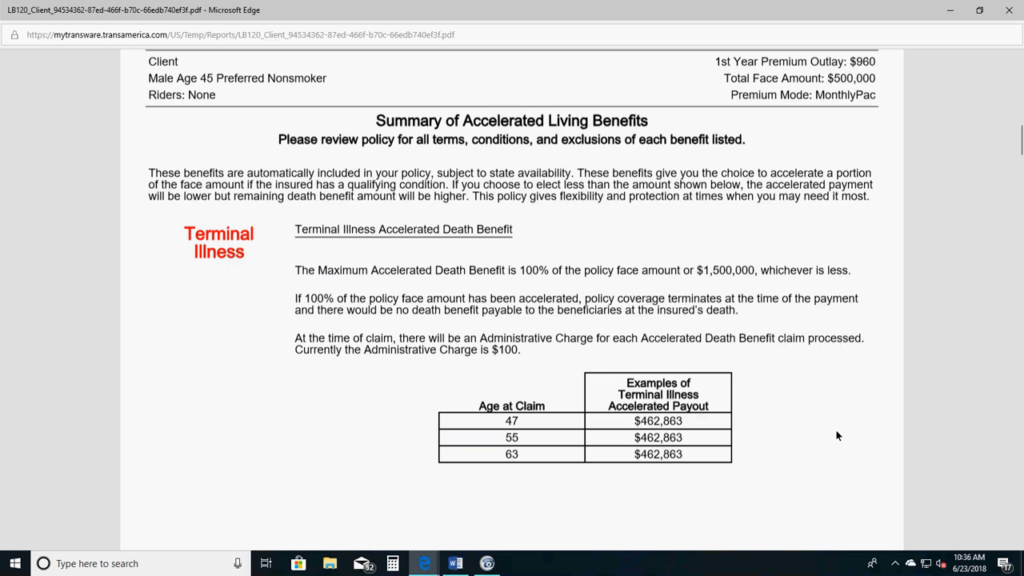
pyautogui.moveTo(624, 385); pyautogui.dragTo(685, 453)
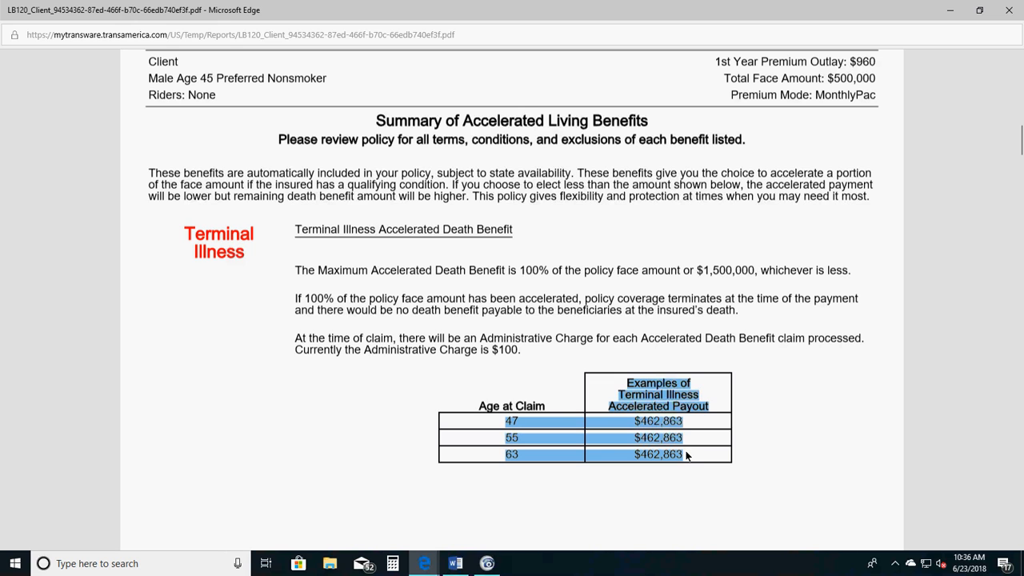
pyautogui.click(812, 446)
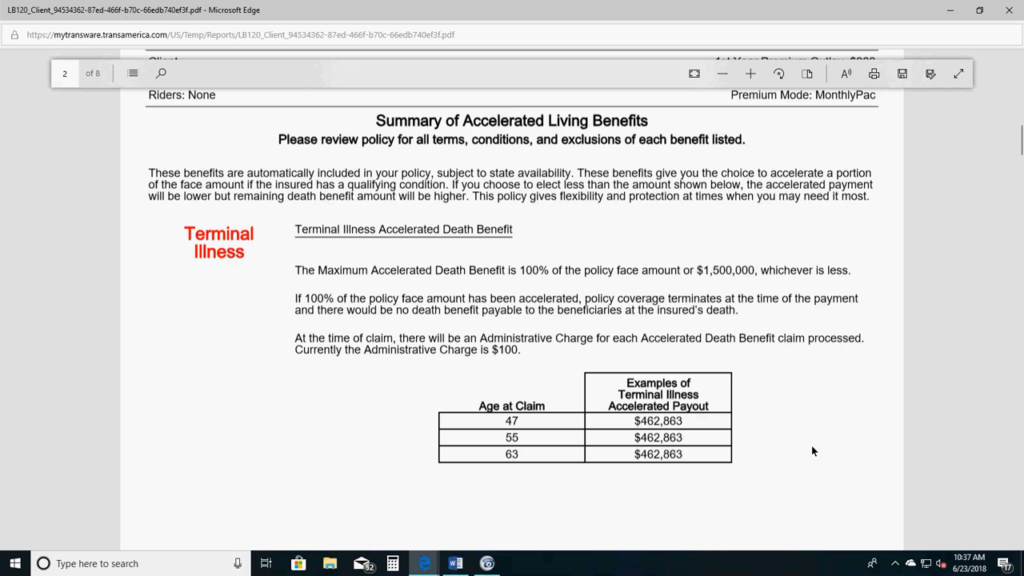
# - Examine the Chronic Illness rider's accelerated payout examples on page 3, particularly a claim at age 47 with 50% reduction
pyautogui.scroll(-10, 786, 411)
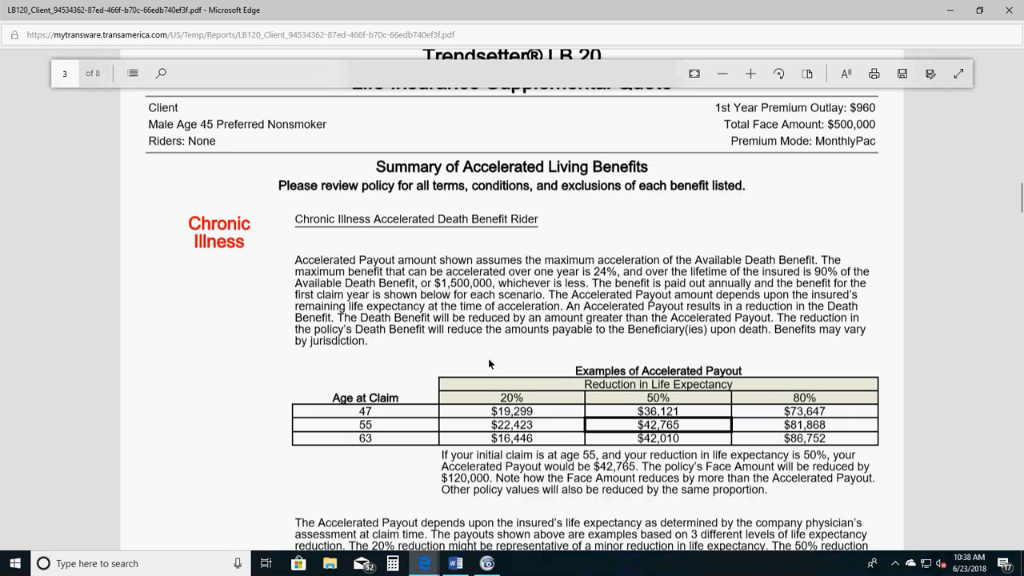
pyautogui.doubleClick(645, 412)
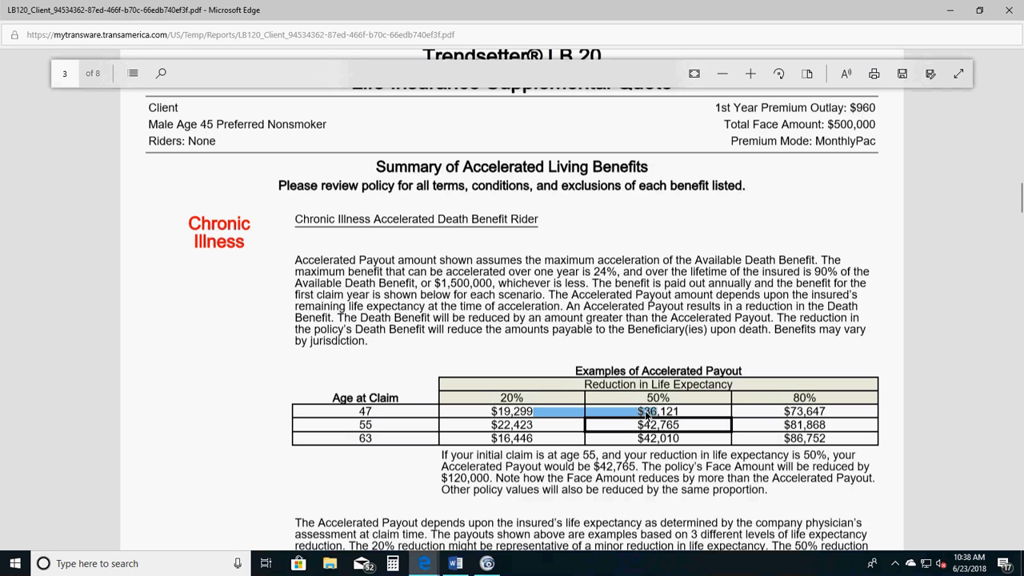
pyautogui.click(728, 346)
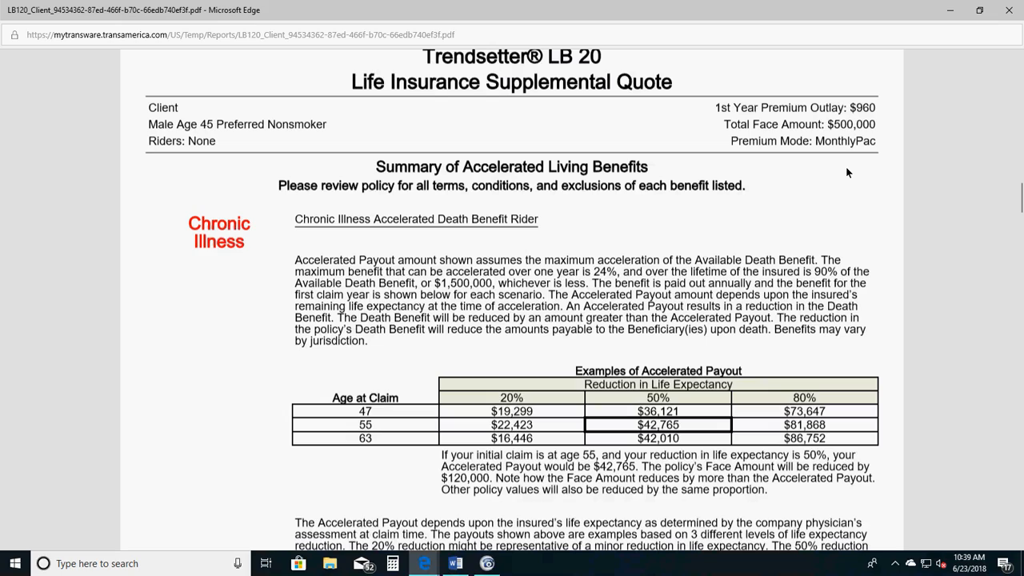
# - Examine the Critical Illness rider's payout examples on page 4, highlighting the claim at age 55 with 50% reduction
pyautogui.scroll(-6, 605, 226)
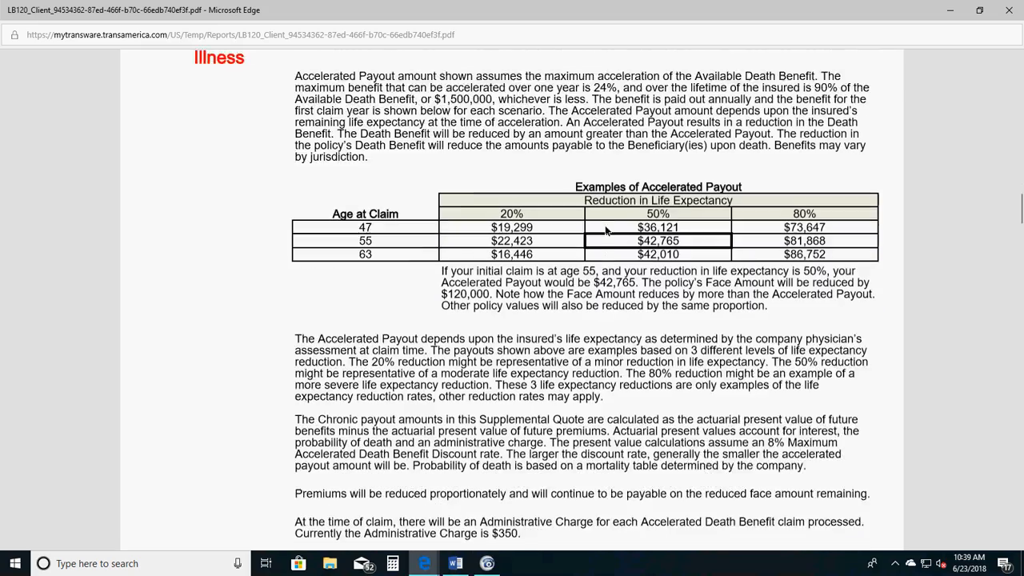
pyautogui.scroll(-8, 605, 225)
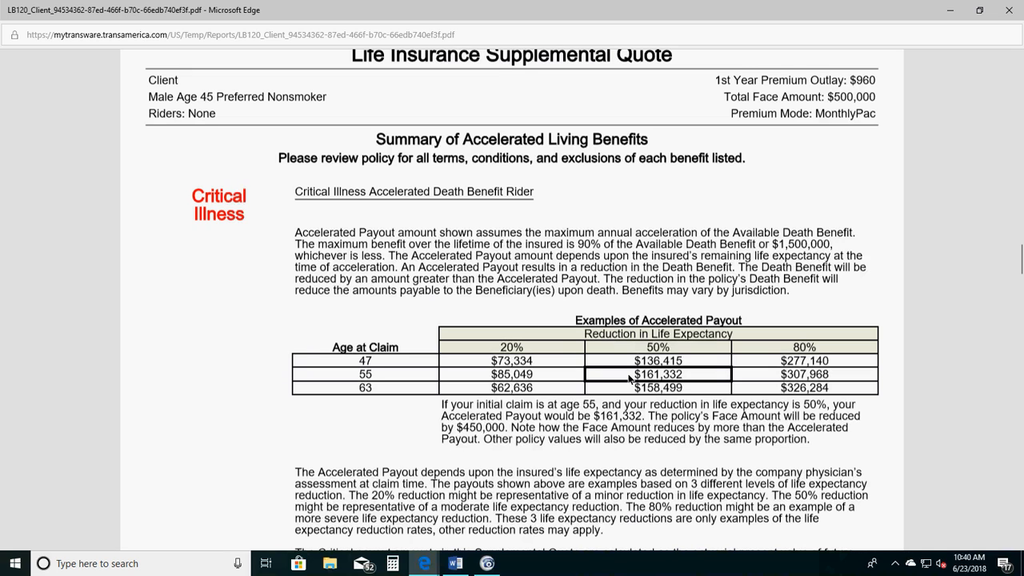
pyautogui.moveTo(635, 376); pyautogui.dragTo(675, 378)
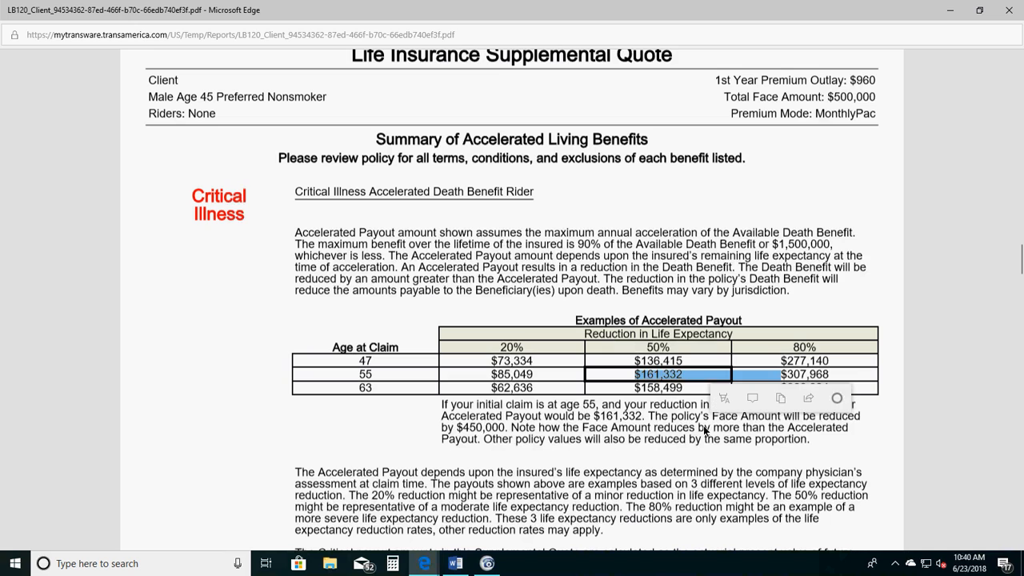
pyautogui.click(727, 451)
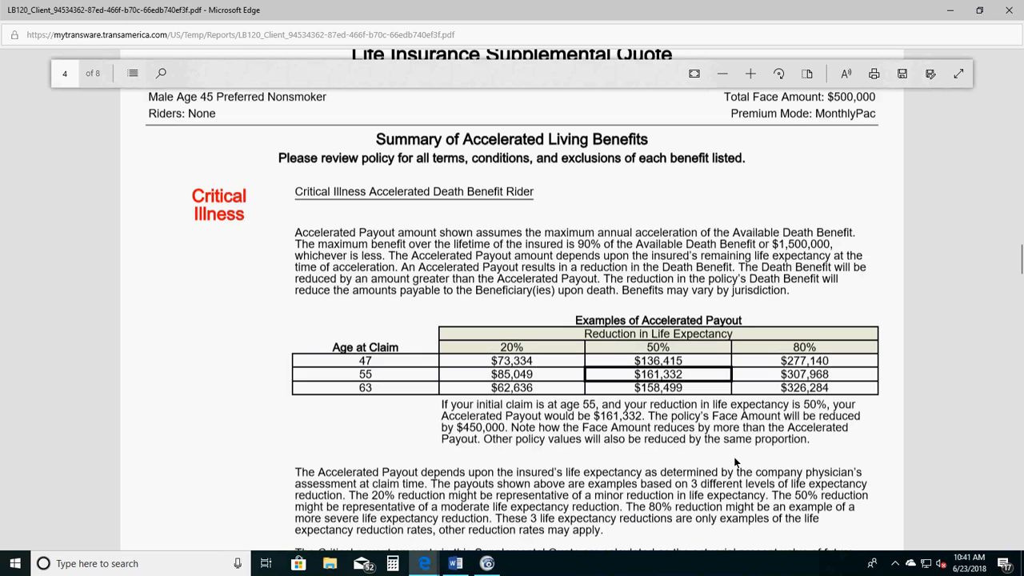
# - Find the Conversion Option section on page 6 of the quote and highlight its full text for reading
pyautogui.scroll(-10, 651, 397)
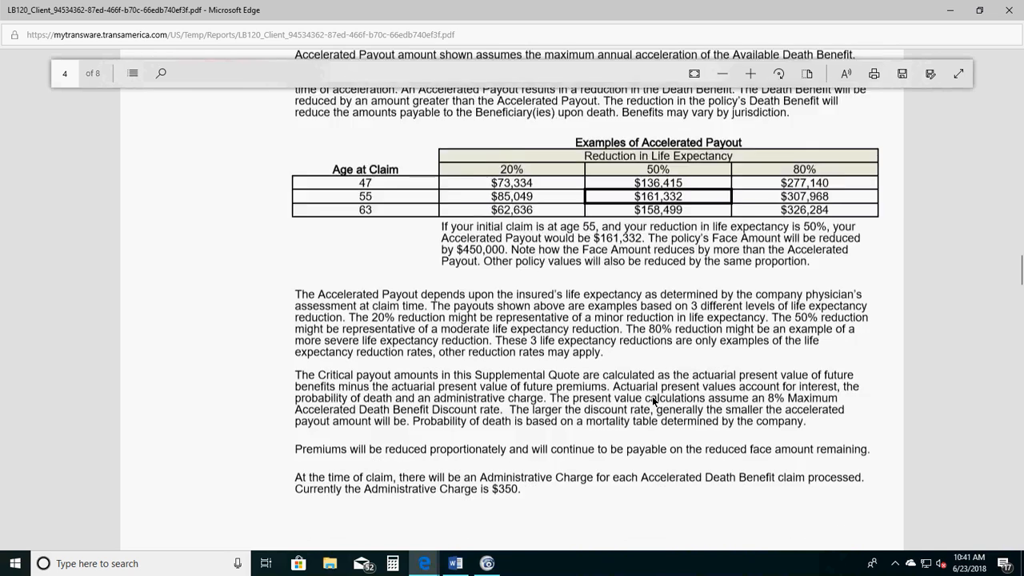
pyautogui.scroll(-10, 652, 400)
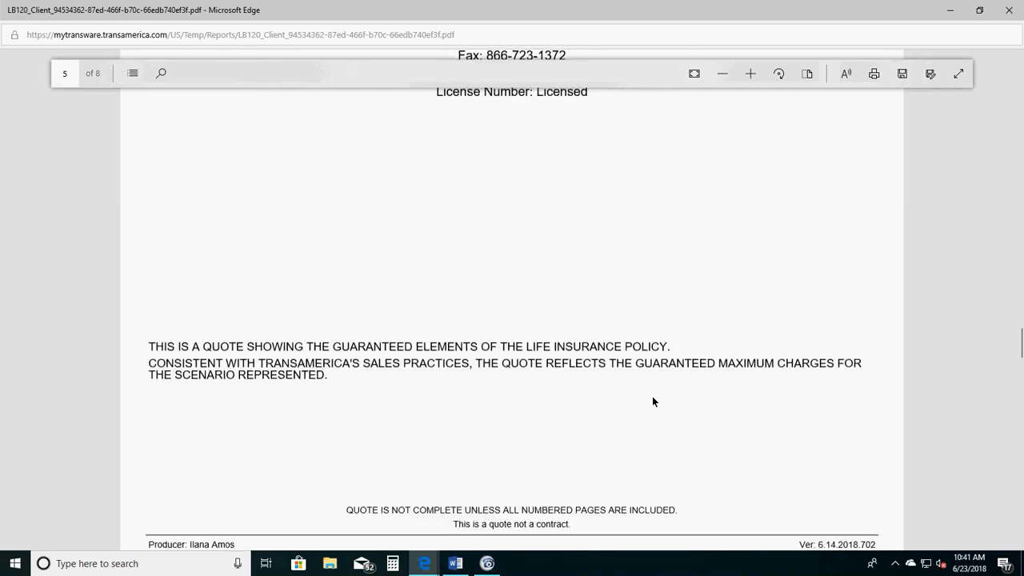
pyautogui.scroll(-5, 653, 401)
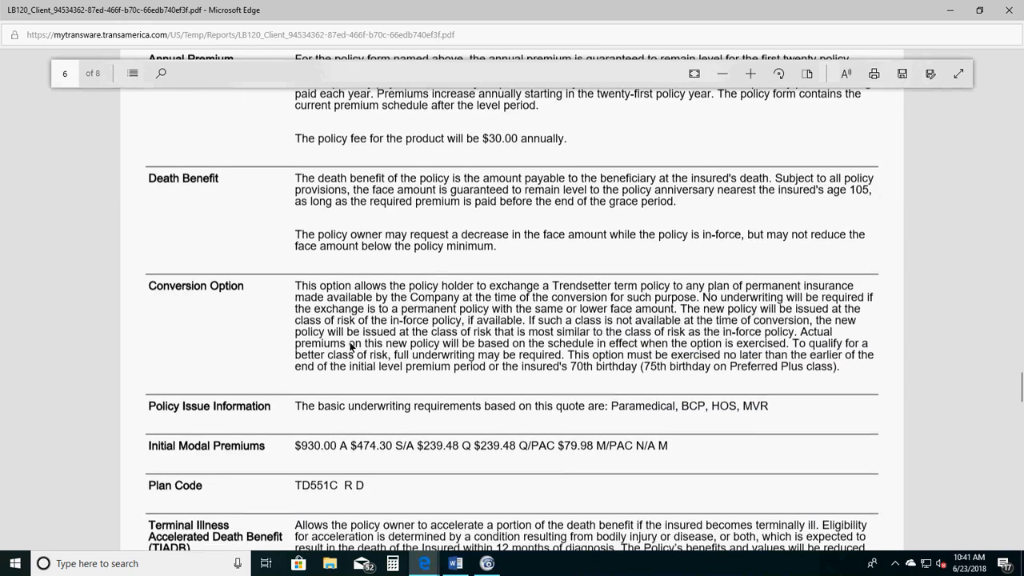
pyautogui.moveTo(150, 284); pyautogui.dragTo(841, 373)
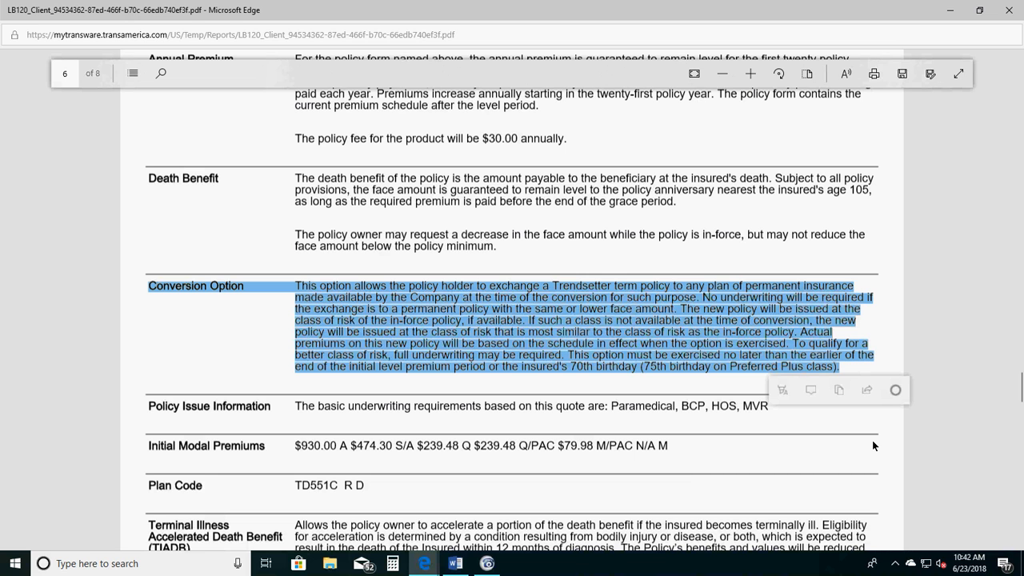
# - Review the Initial Term Premium Summary on page 7 and minimize the illustration report
pyautogui.scroll(-10, 656, 330)
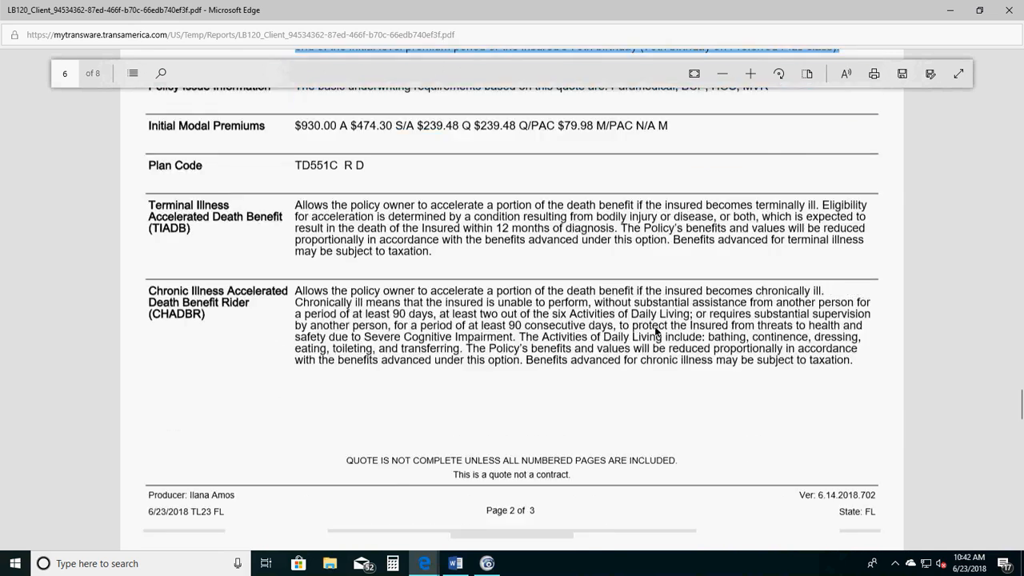
pyautogui.scroll(-10, 654, 330)
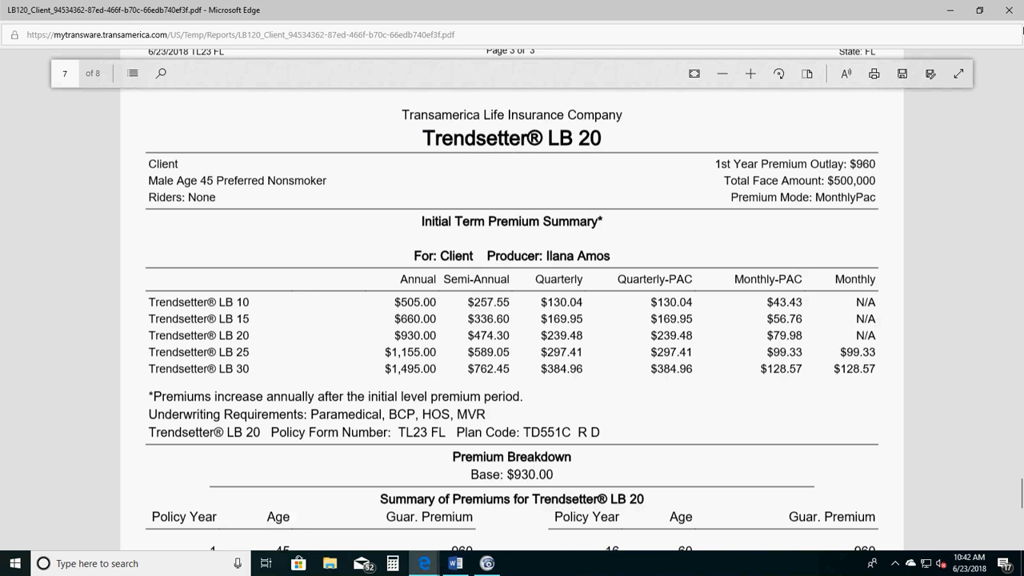
pyautogui.click(954, 6)
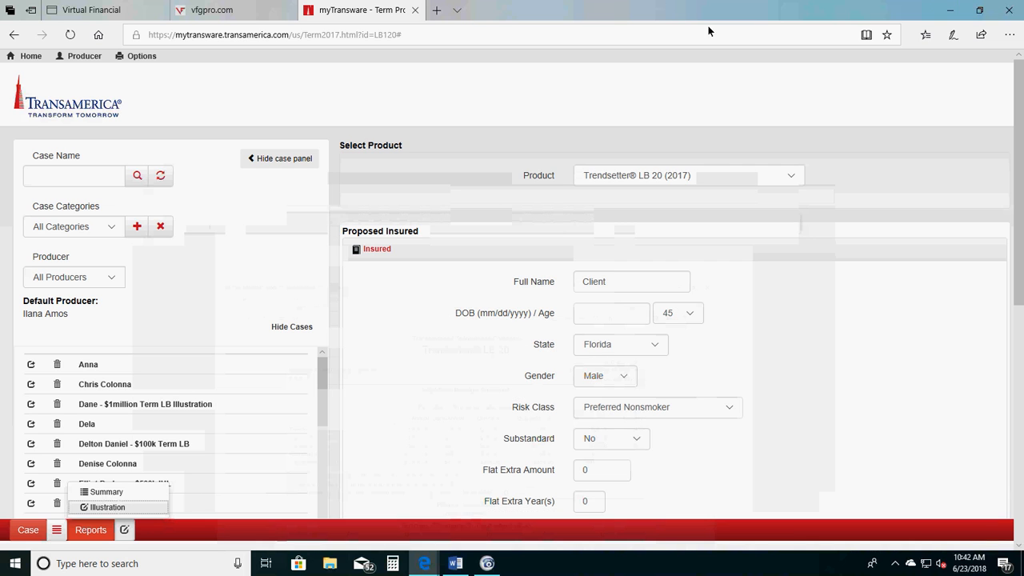
# - Return to the open vfgpro.com page to view its main menu of selling tools and other resources
pyautogui.click(227, 8)
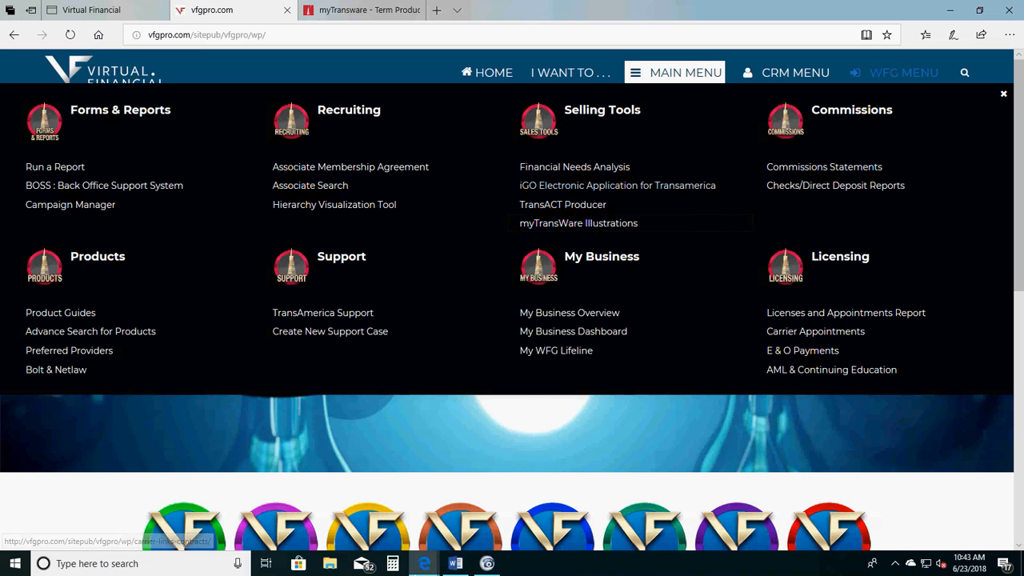
pyautogui.moveTo(422, 563)
pyautogui.click(469, 511)
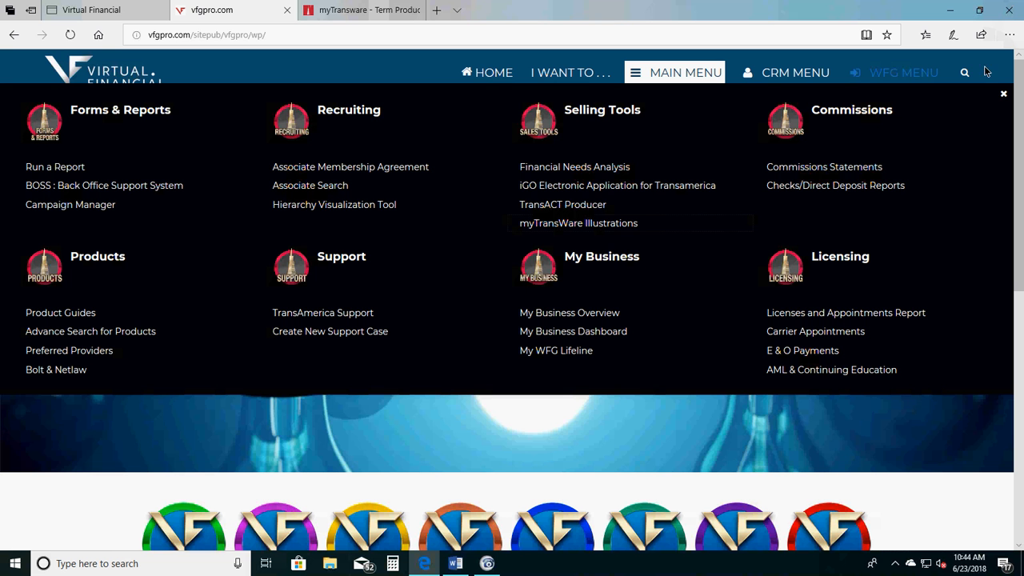
# - Return to the open myTransWare case and change the product to Transamerica Financial Foundation IUL (2017) without loading the product defaults
pyautogui.click(1009, 10)
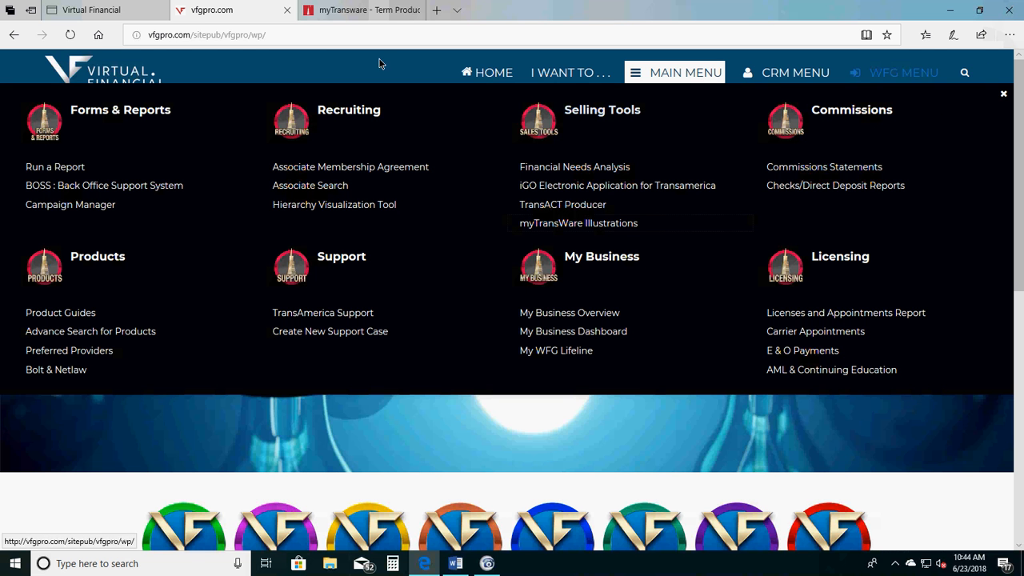
pyautogui.click(349, 9)
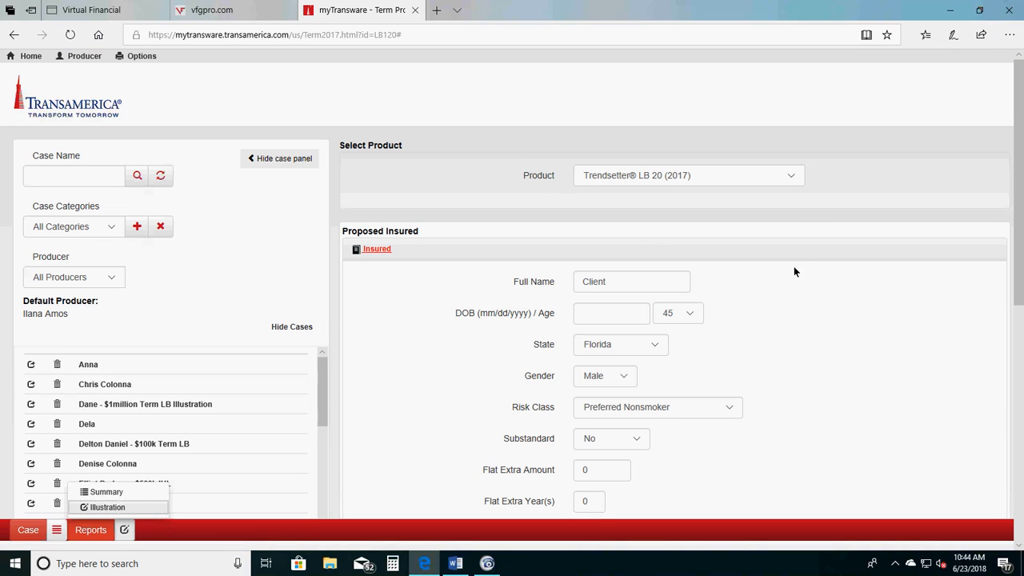
pyautogui.click(793, 176)
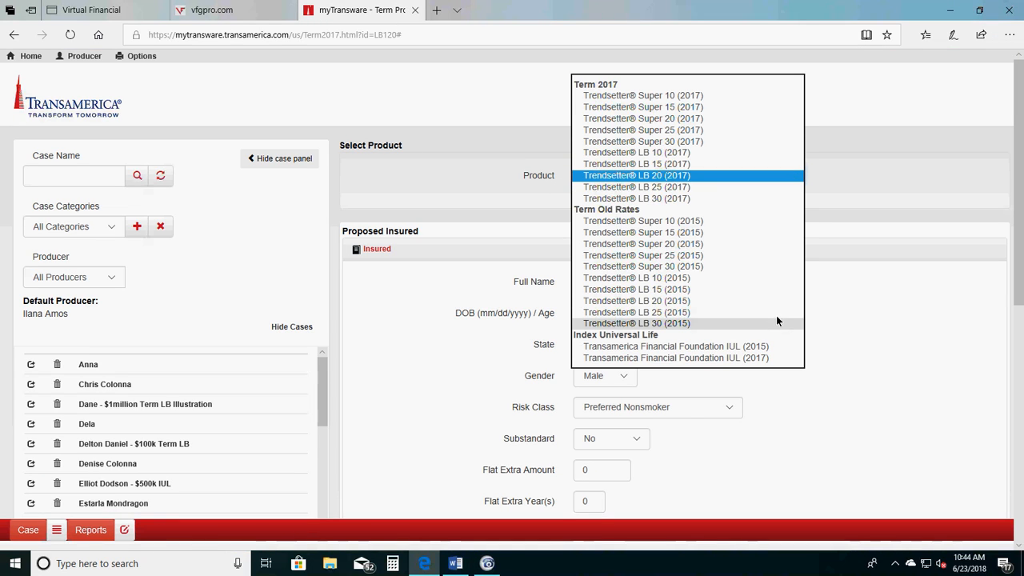
pyautogui.click(770, 356)
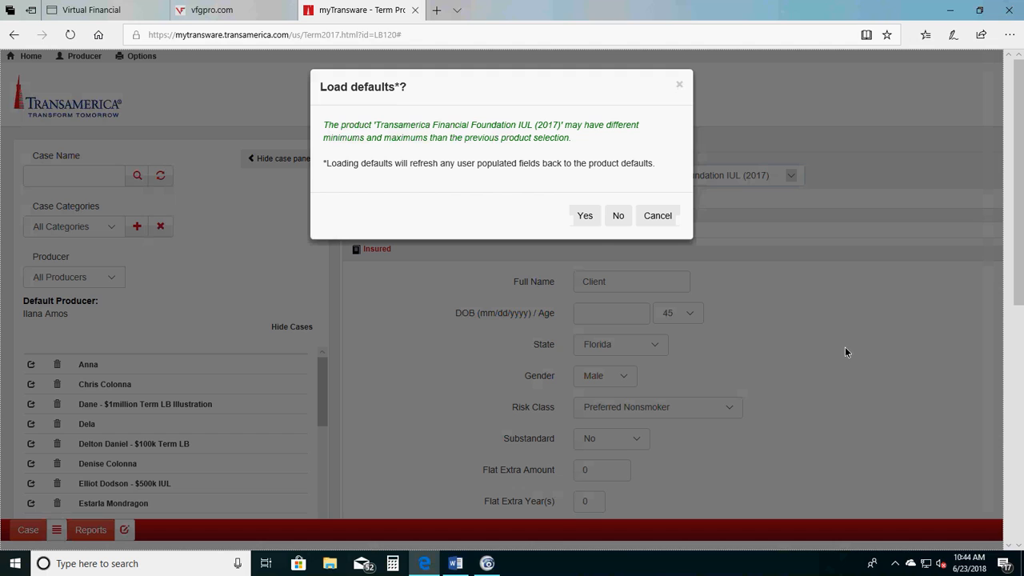
pyautogui.click(619, 217)
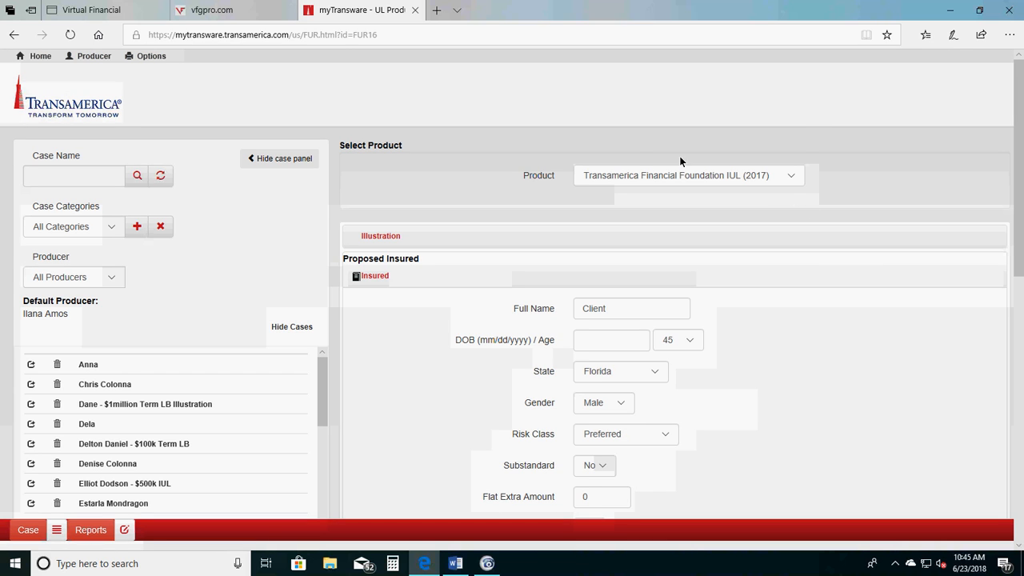
# - Set the proposed insured's risk class to Preferred Plus
pyautogui.scroll(-2, 794, 272)
pyautogui.scroll(-1, 794, 272)
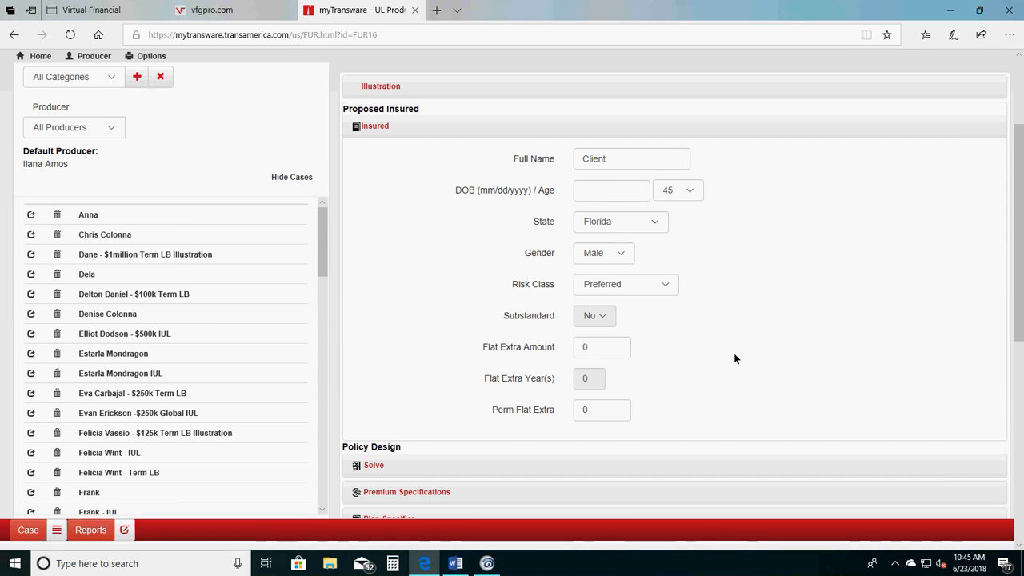
pyautogui.click(671, 288)
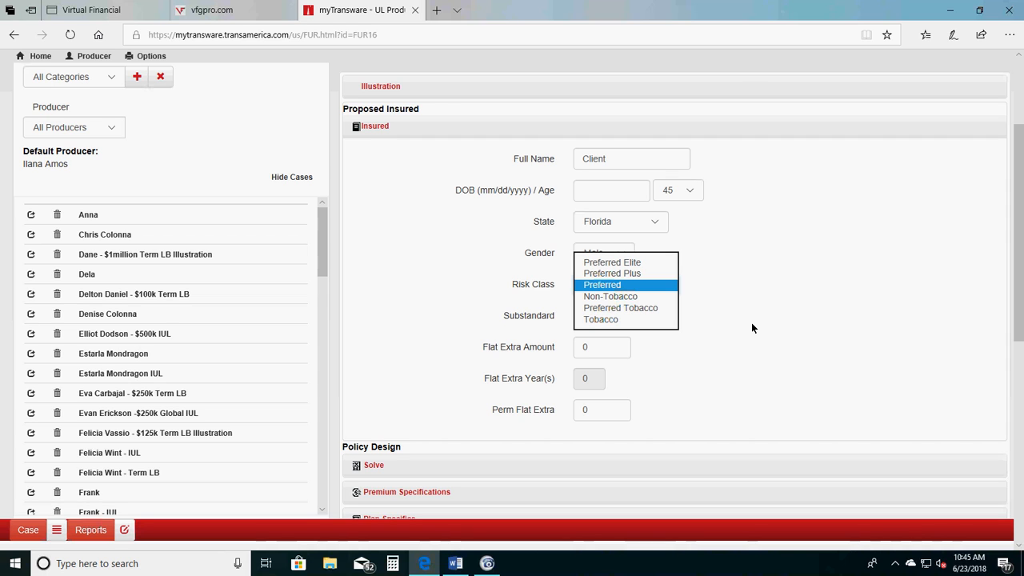
pyautogui.click(624, 272)
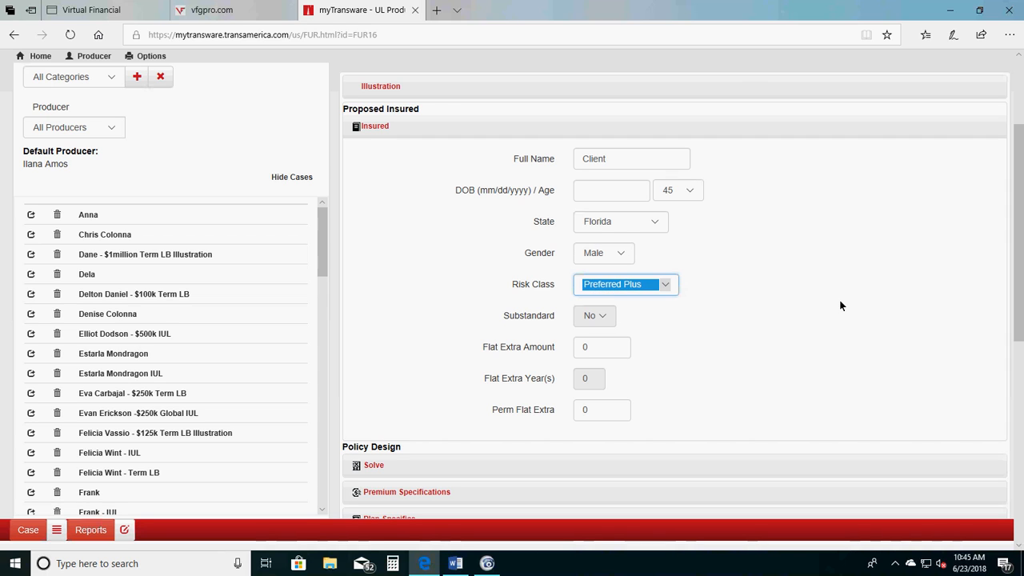
pyautogui.click(840, 305)
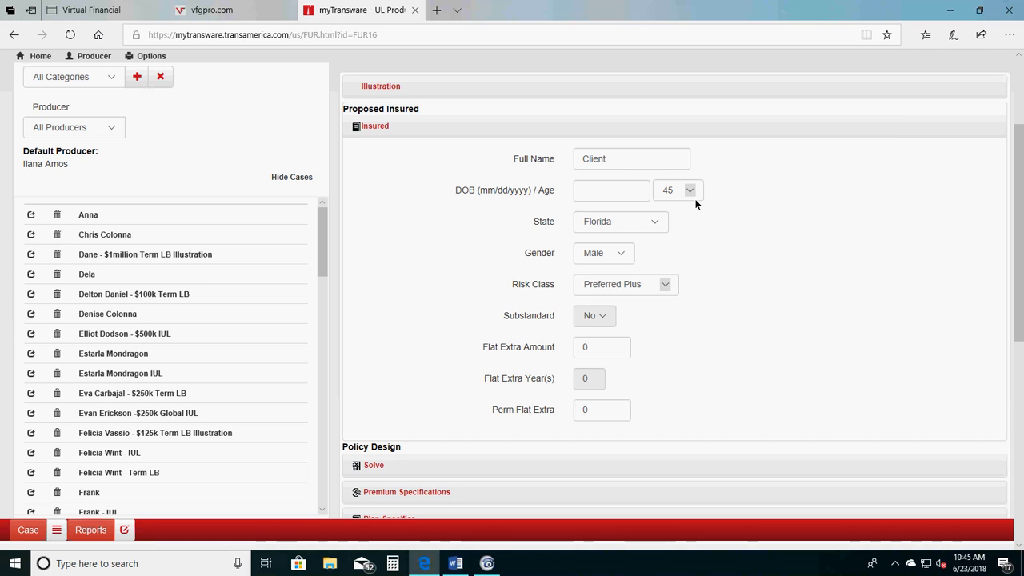
# - In the policy design's Solve section, set the death benefit option to CVAT/Graded DB and the solve type to Target Premium Solve
pyautogui.scroll(-1, 866, 258)
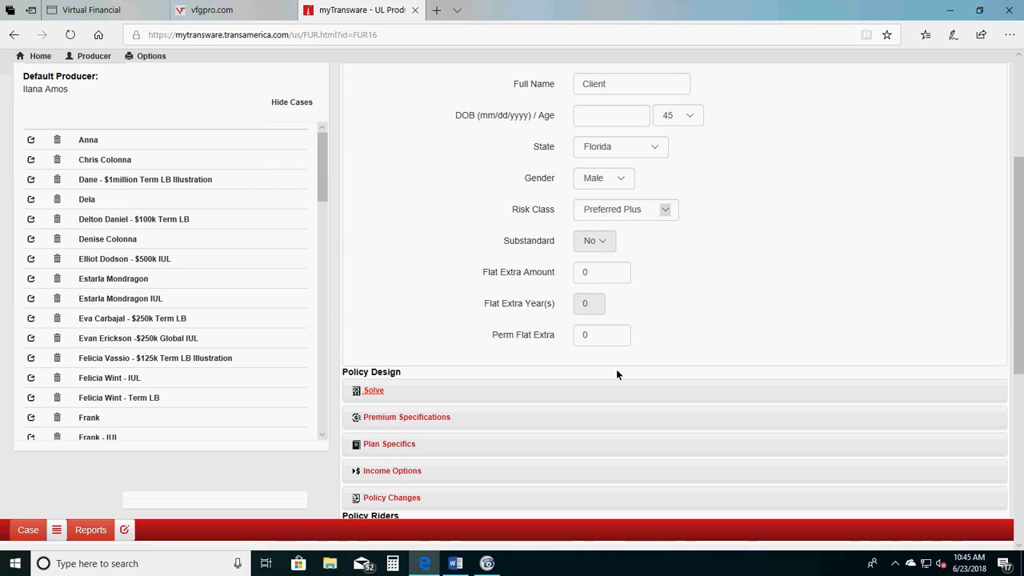
pyautogui.click(375, 392)
pyautogui.scroll(-2, 798, 274)
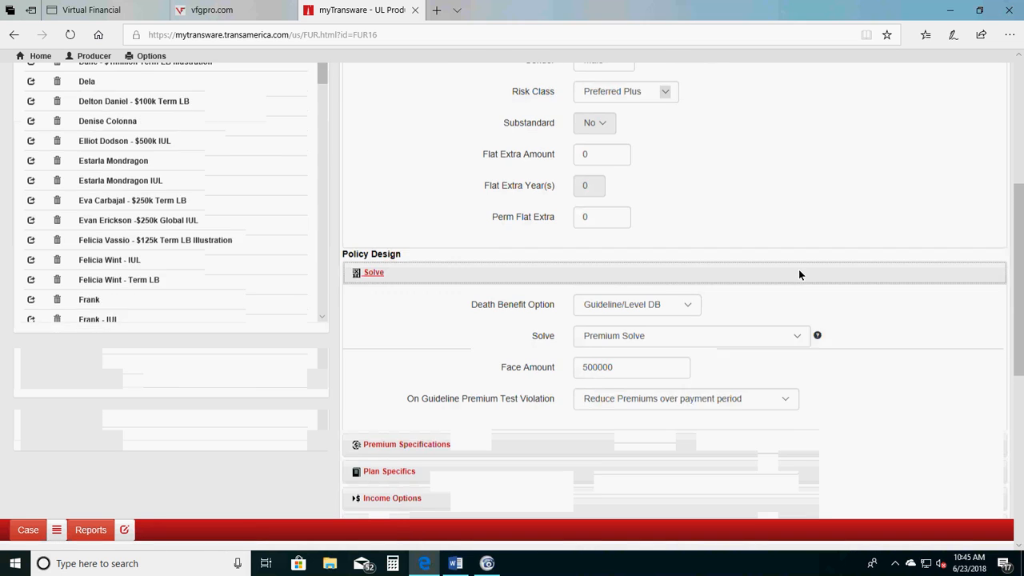
pyautogui.scroll(-1, 798, 275)
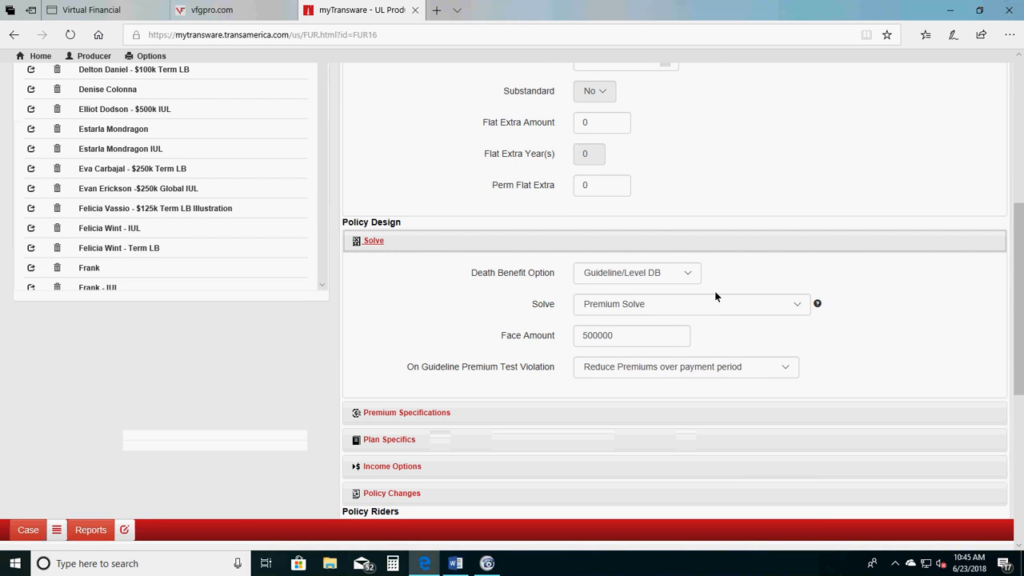
pyautogui.click(690, 279)
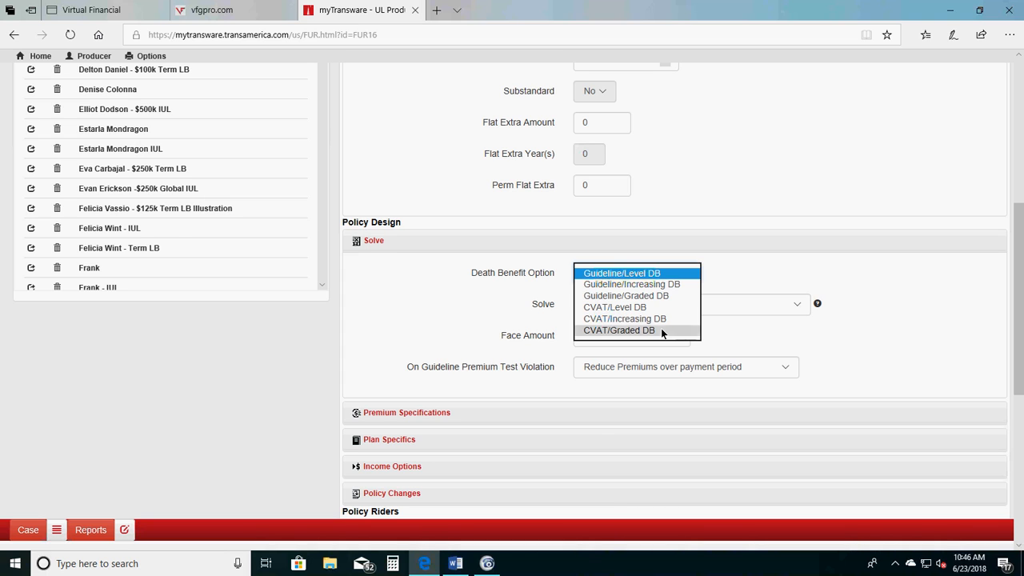
pyautogui.click(661, 330)
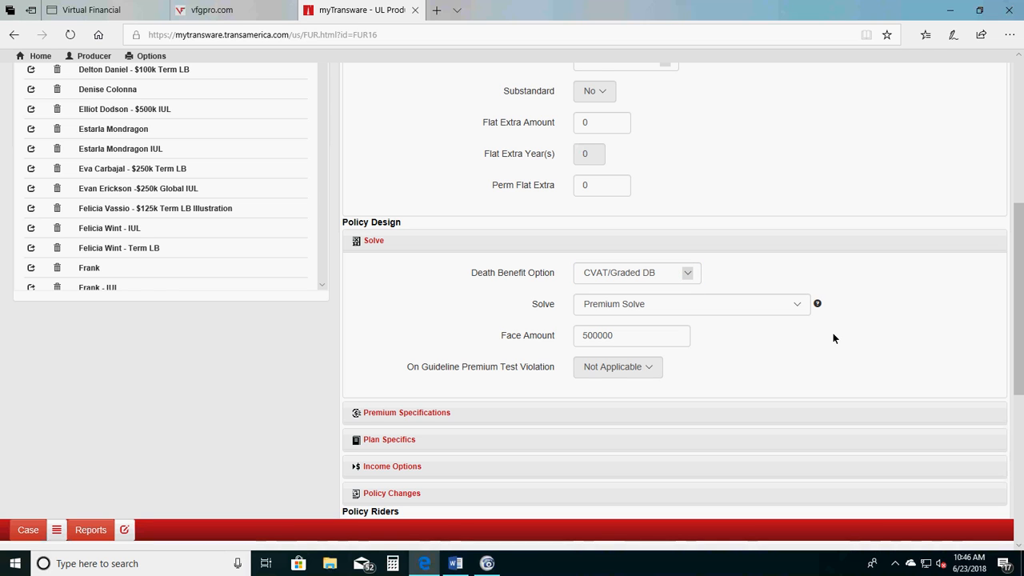
pyautogui.click(795, 306)
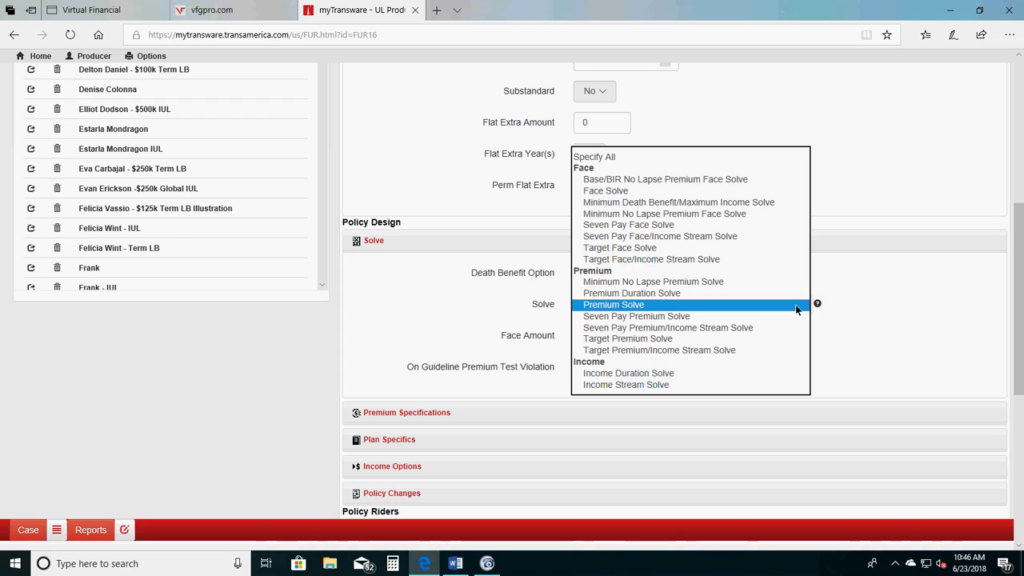
pyautogui.click(654, 339)
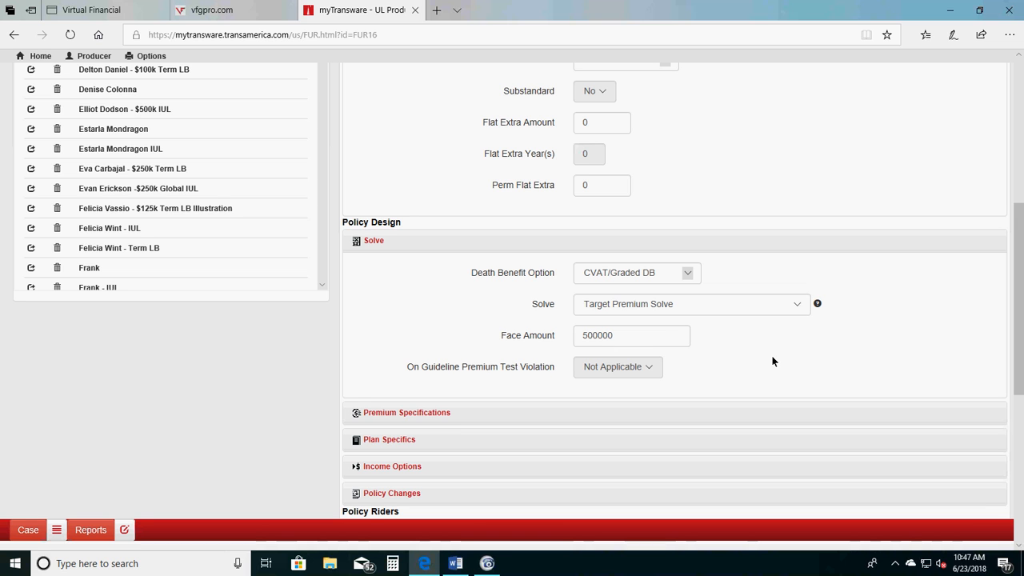
# - Set the premium mode to Monthly in the Premium Specifications
pyautogui.click(434, 411)
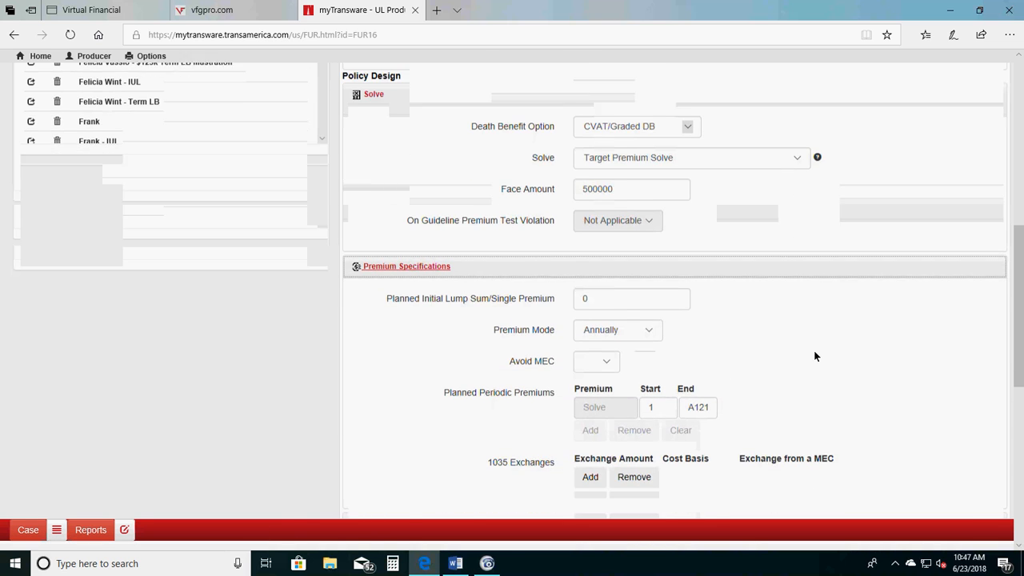
pyautogui.click(656, 331)
pyautogui.click(632, 364)
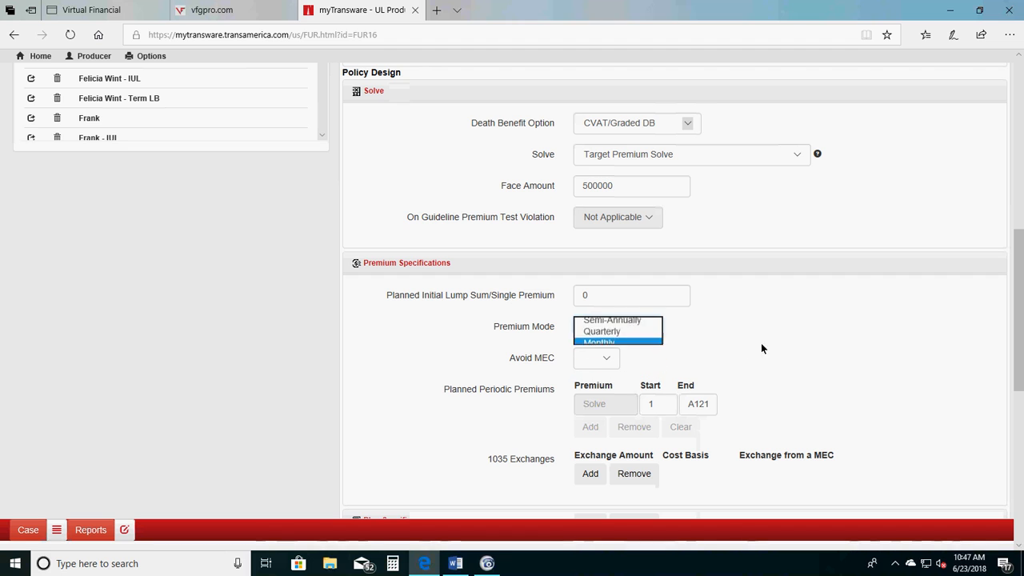
# - Check the remaining policy sections and insured details, and generate the summary report for the IUL illustration
pyautogui.scroll(-2, 767, 343)
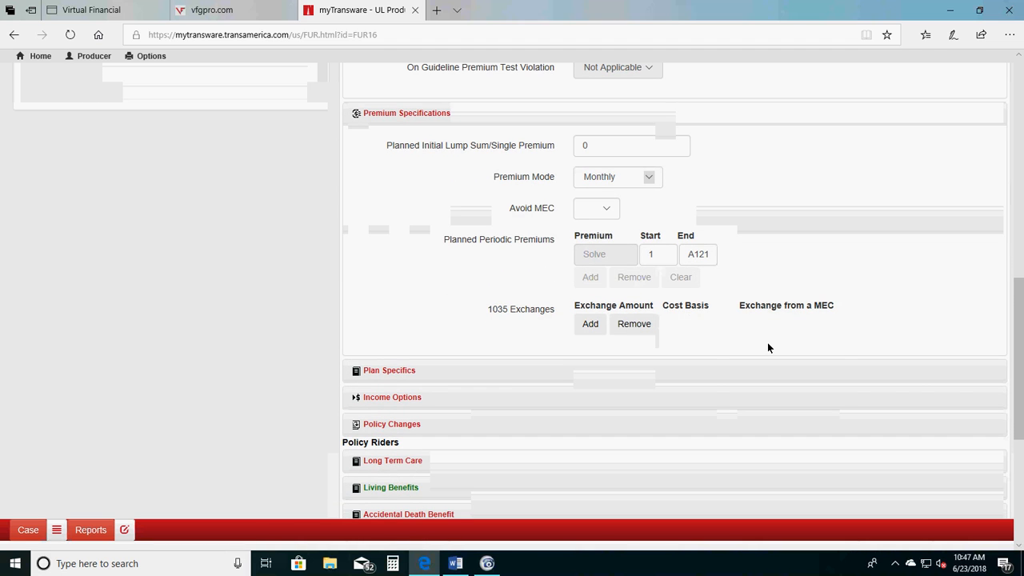
pyautogui.scroll(-1, 767, 342)
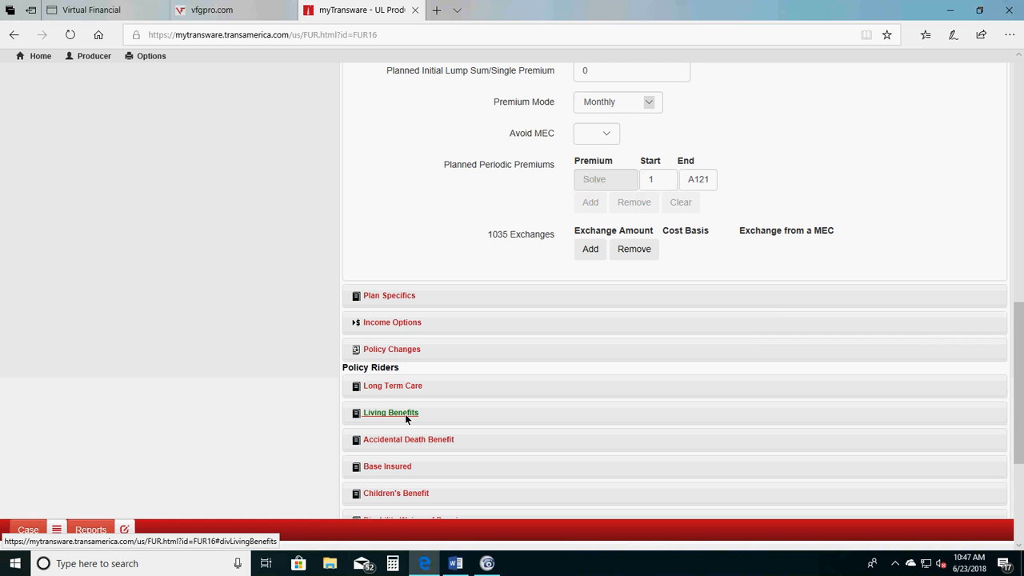
pyautogui.scroll(15, 595, 321)
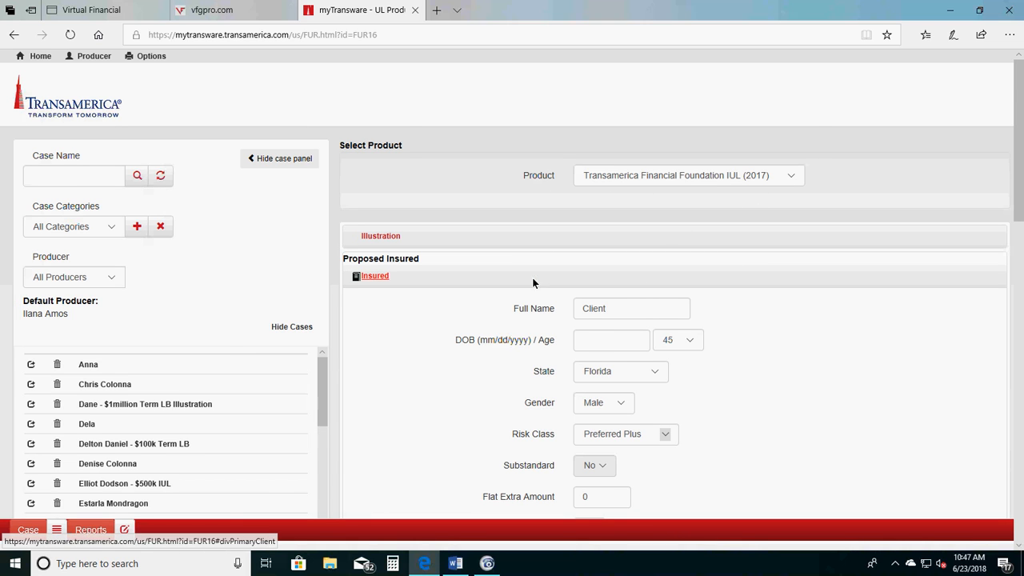
pyautogui.scroll(-2, 533, 281)
pyautogui.scroll(-2, 698, 362)
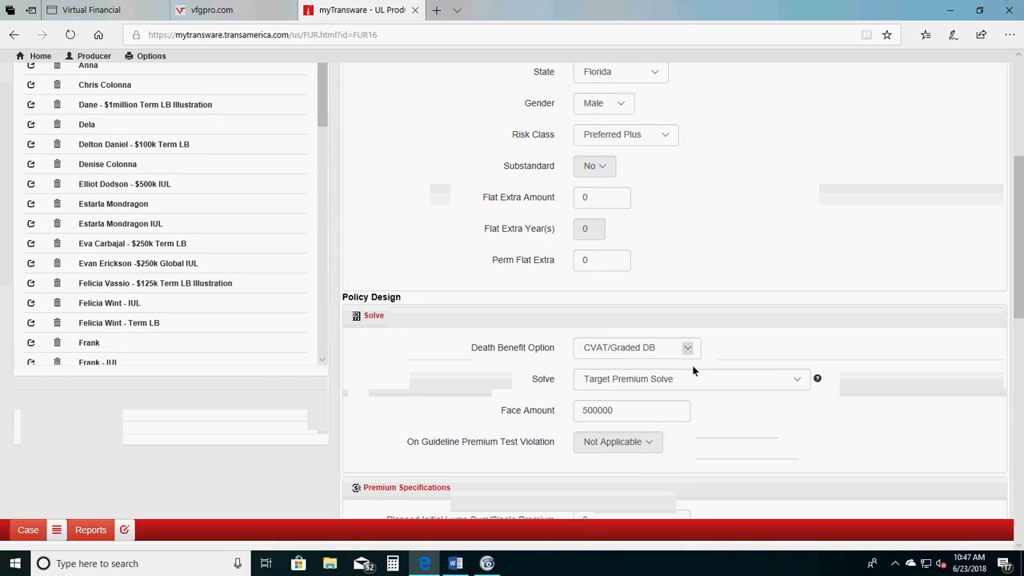
pyautogui.scroll(-2, 709, 430)
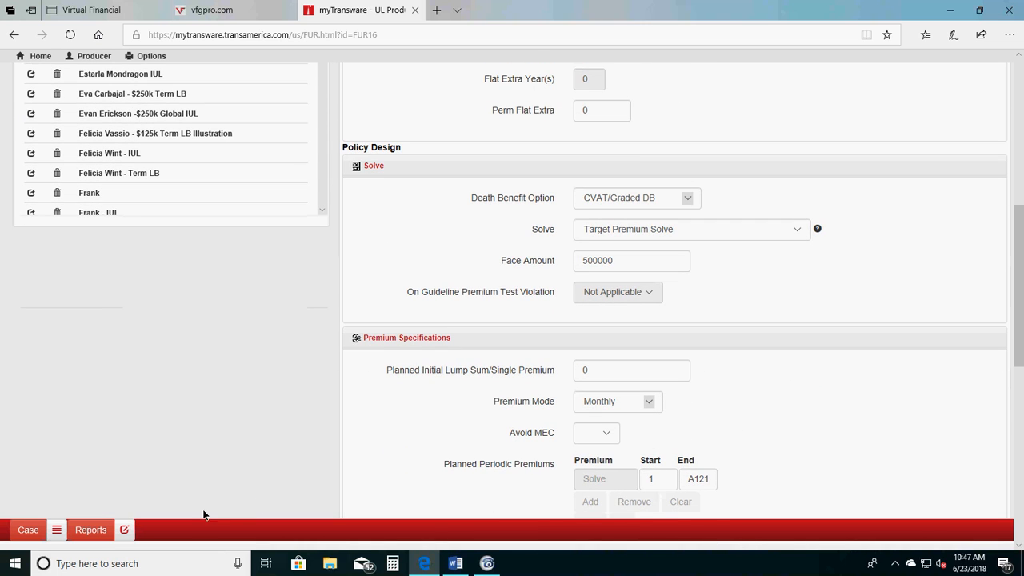
pyautogui.click(120, 538)
pyautogui.click(117, 493)
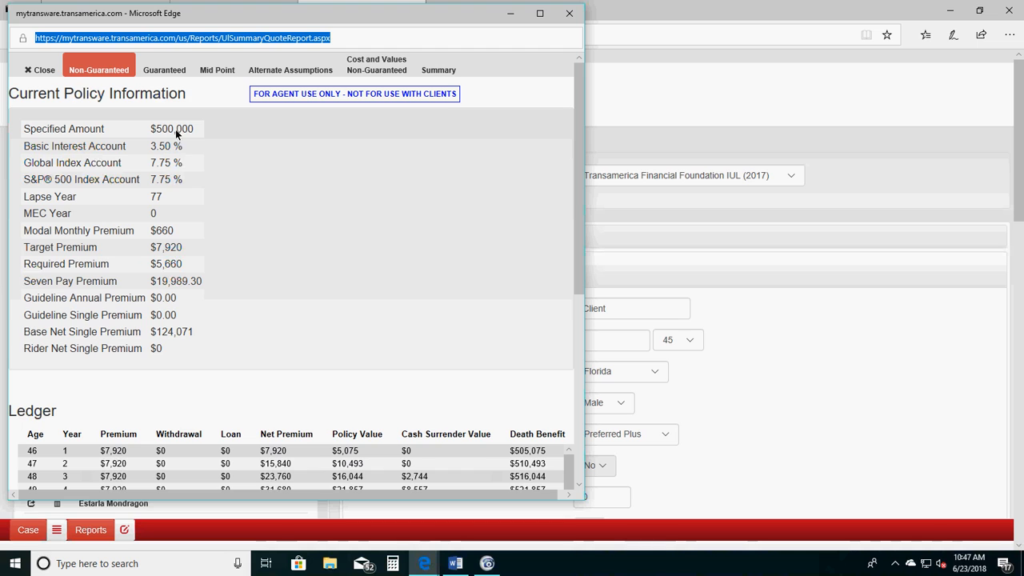
# - Examine the Current Policy Information, highlighting the specified amount and the required, target, modal monthly and seven pay premiums
pyautogui.moveTo(151, 129); pyautogui.dragTo(189, 127)
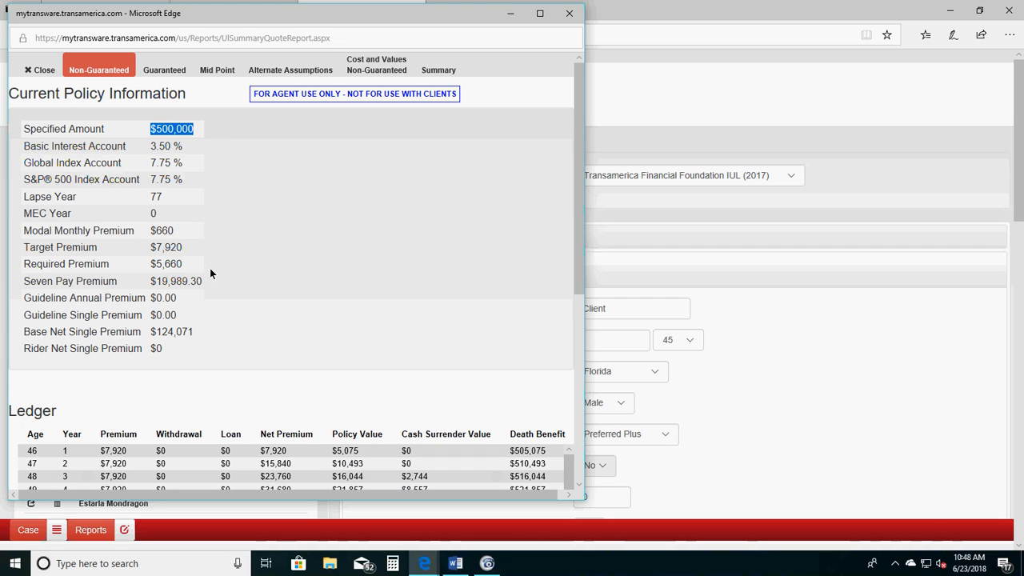
pyautogui.moveTo(25, 268); pyautogui.dragTo(162, 266)
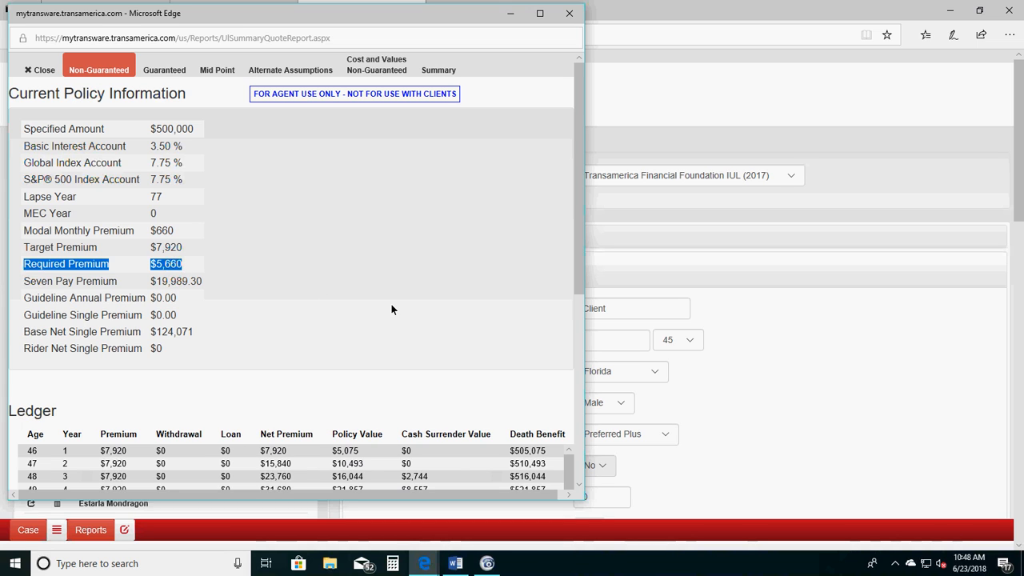
pyautogui.moveTo(26, 248); pyautogui.dragTo(185, 251)
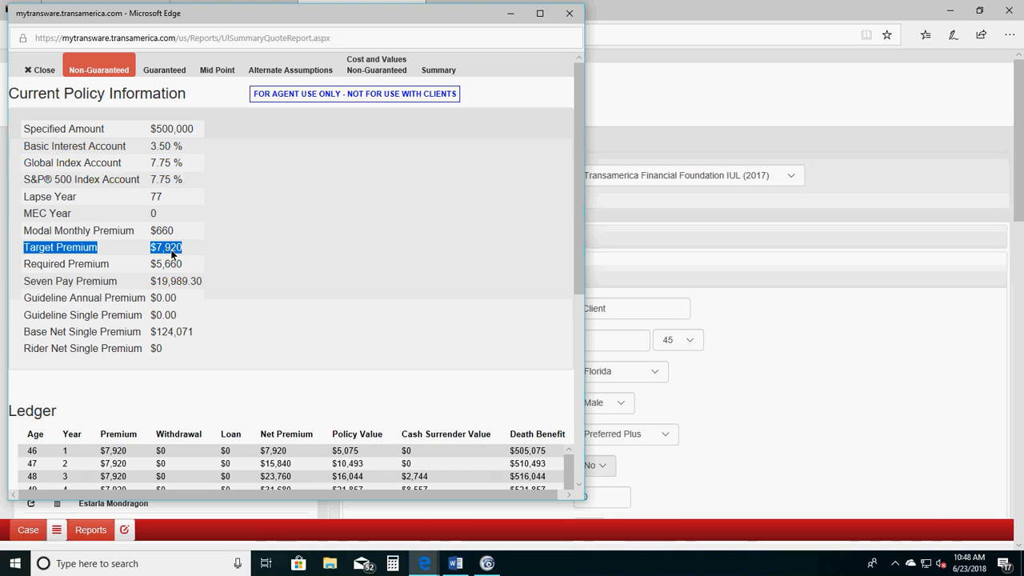
pyautogui.moveTo(25, 230); pyautogui.dragTo(171, 233)
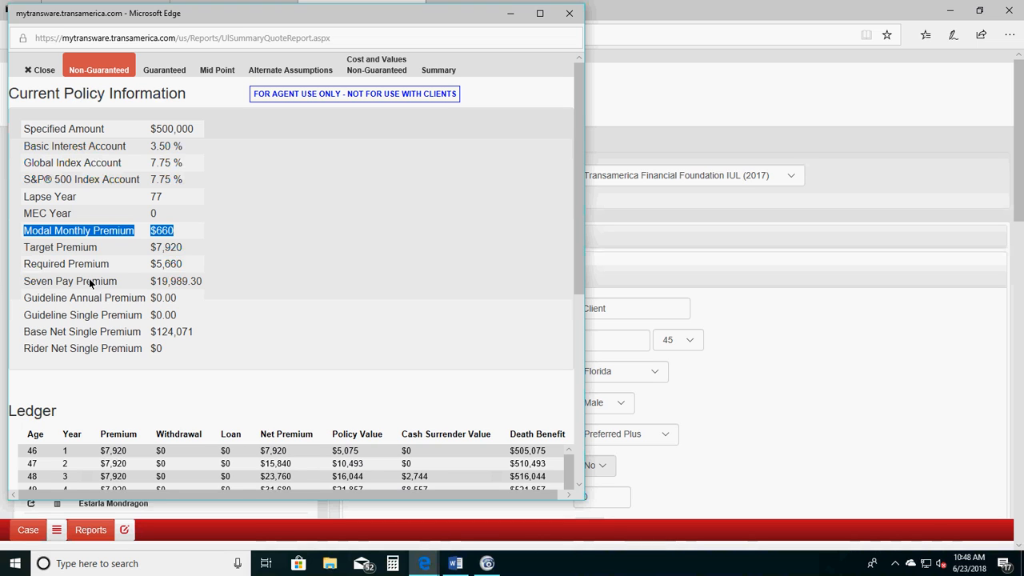
pyautogui.moveTo(25, 281); pyautogui.dragTo(202, 282)
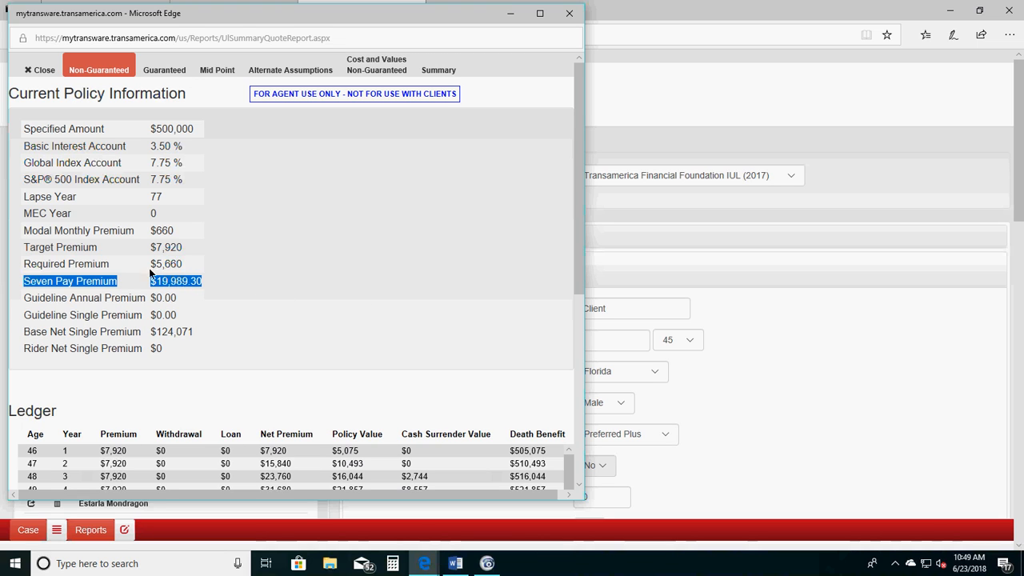
# - Work out the monthly equivalent of the seven pay premium in Calculator by dividing 19989 by 12, and close Calculator
pyautogui.click(393, 563)
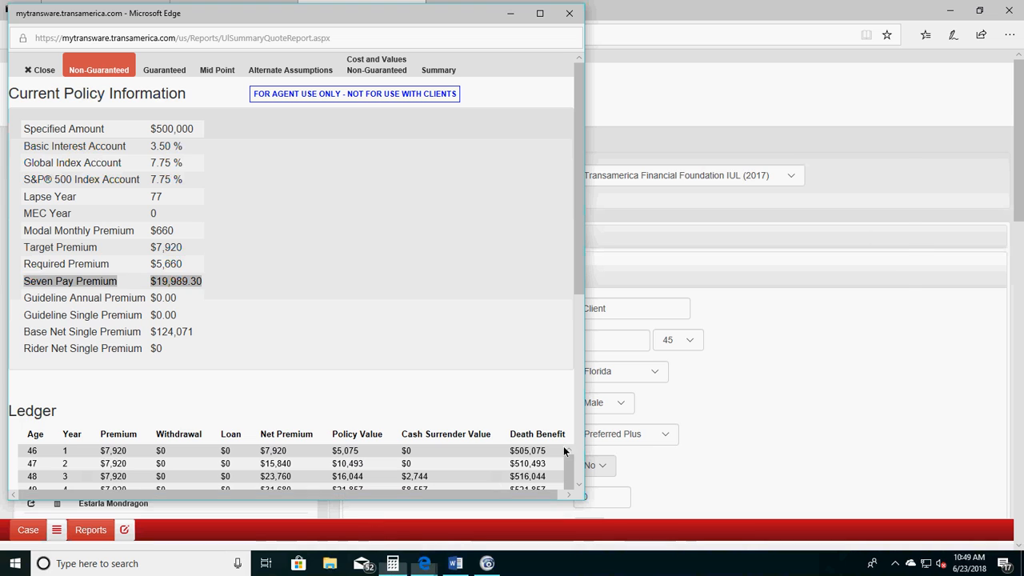
pyautogui.click(731, 417)
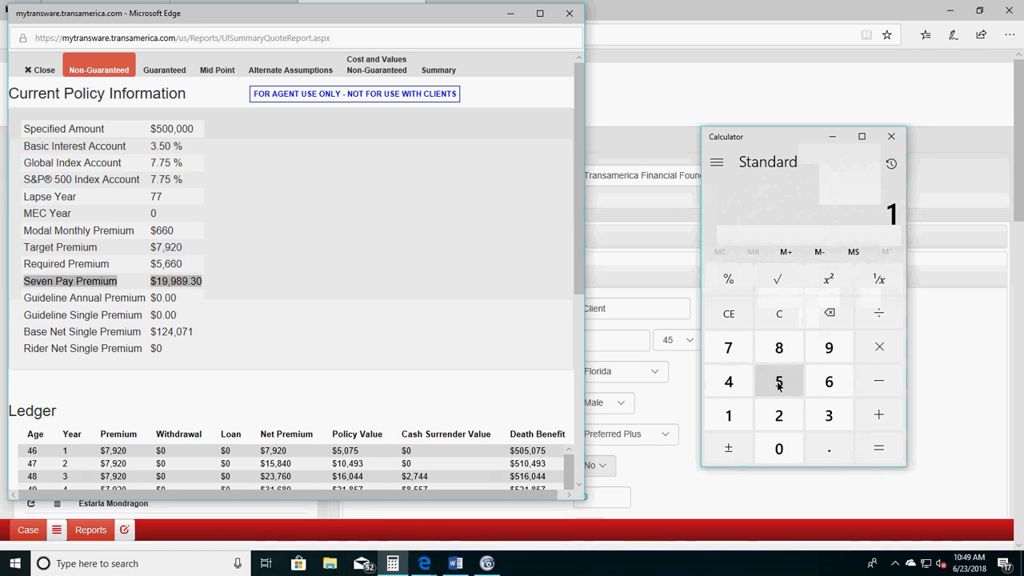
pyautogui.click(827, 353)
pyautogui.click(827, 353)
pyautogui.click(774, 346)
pyautogui.click(829, 349)
pyautogui.click(872, 315)
pyautogui.click(728, 415)
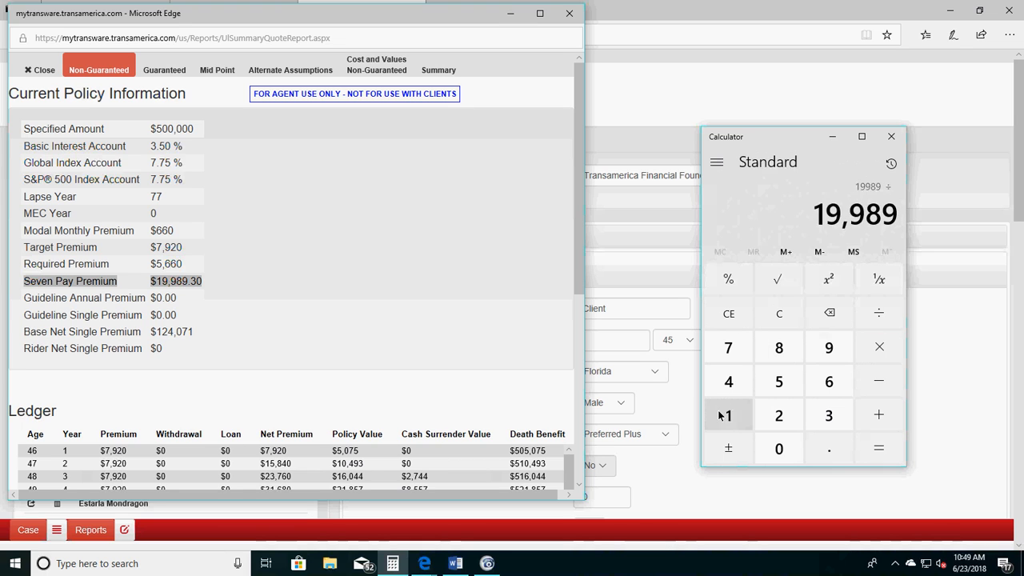
pyautogui.click(778, 415)
pyautogui.click(870, 452)
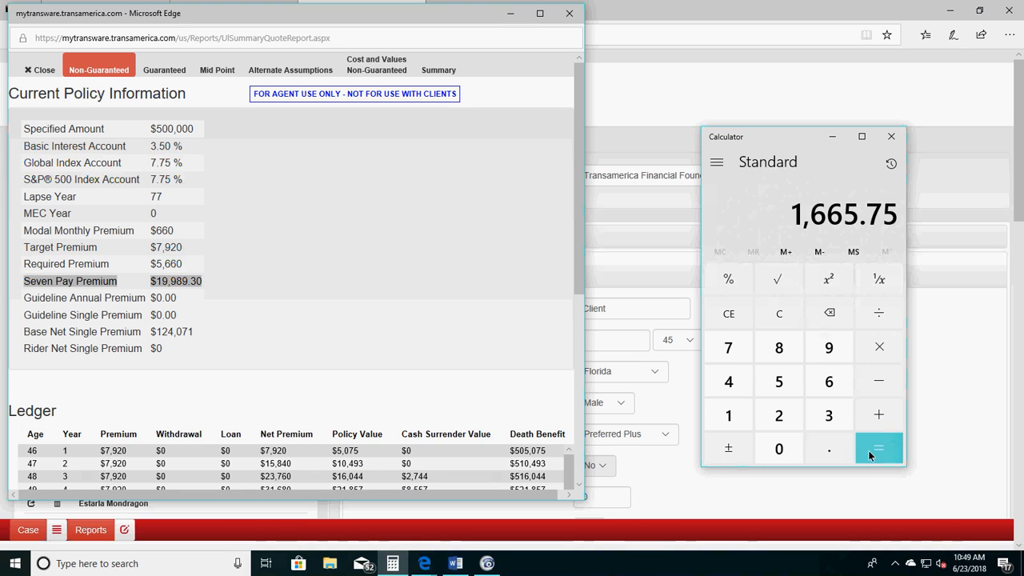
pyautogui.click(888, 136)
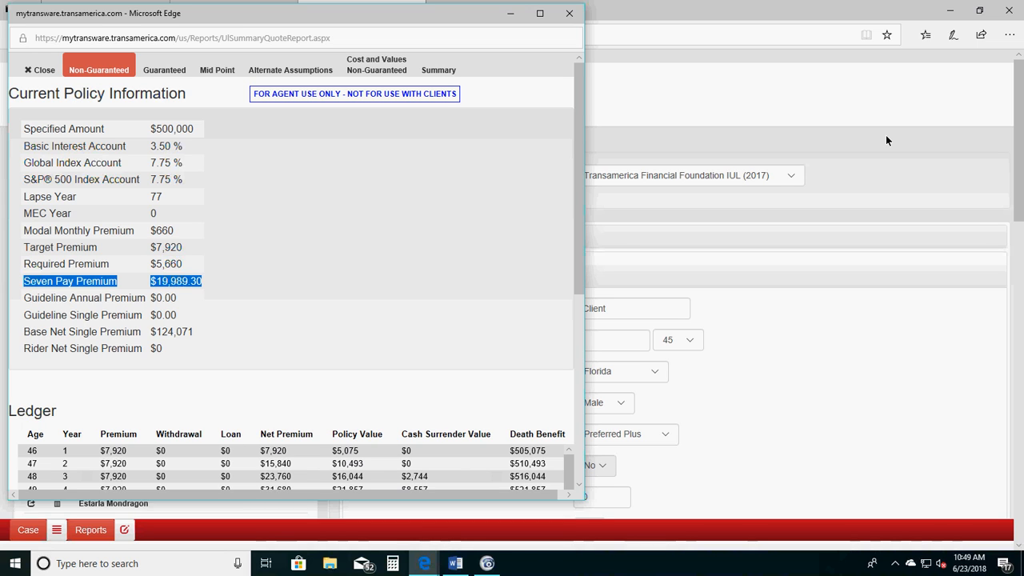
# - Close the summary report and return to the Solve settings of the IUL illustration
pyautogui.click(568, 13)
pyautogui.scroll(-4, 781, 353)
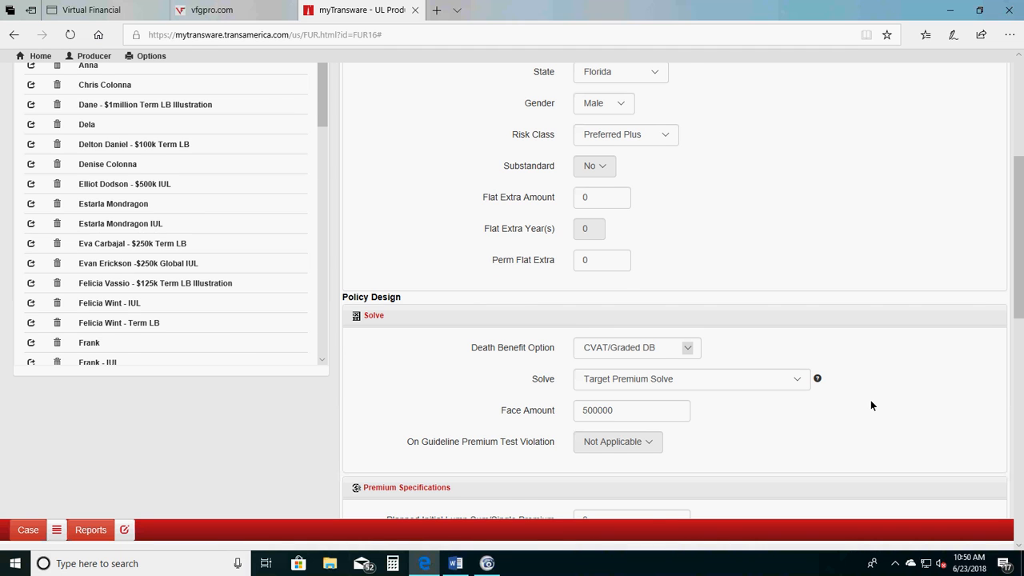
# - Change the Solve option in Policy Design to Specify All for the IUL illustration
pyautogui.scroll(1, 807, 320)
pyautogui.scroll(1, 694, 160)
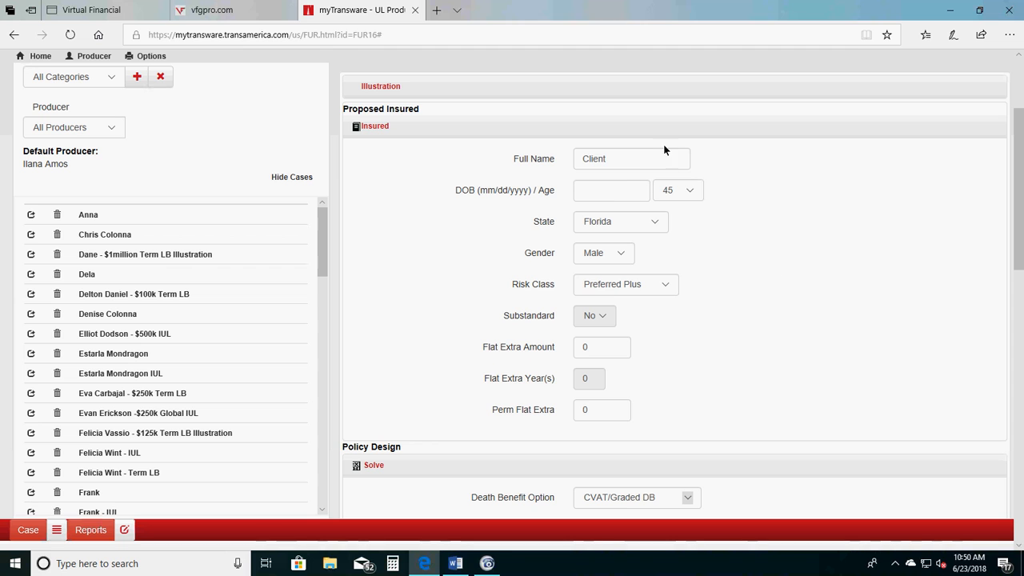
pyautogui.scroll(-4, 735, 228)
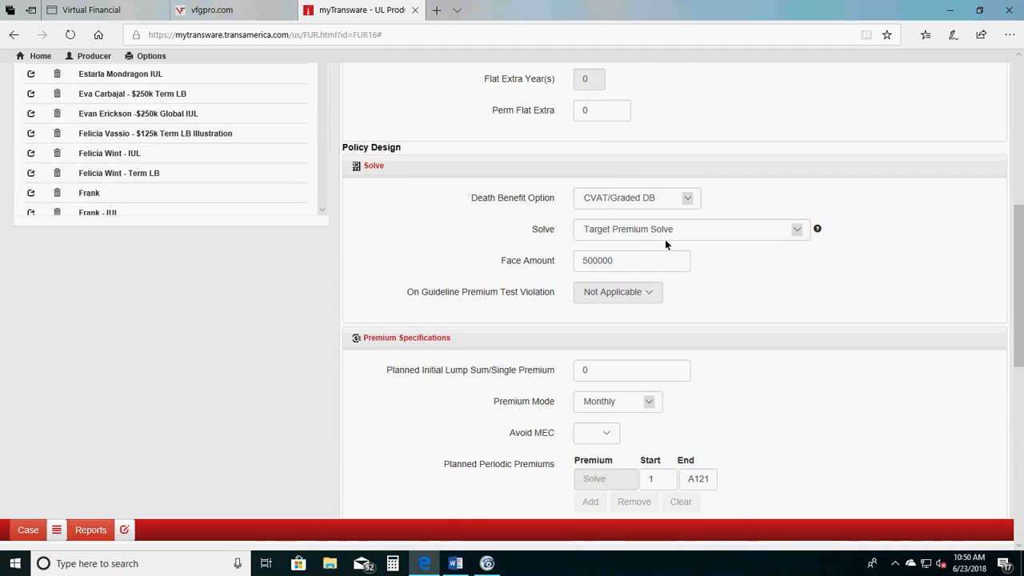
pyautogui.click(795, 233)
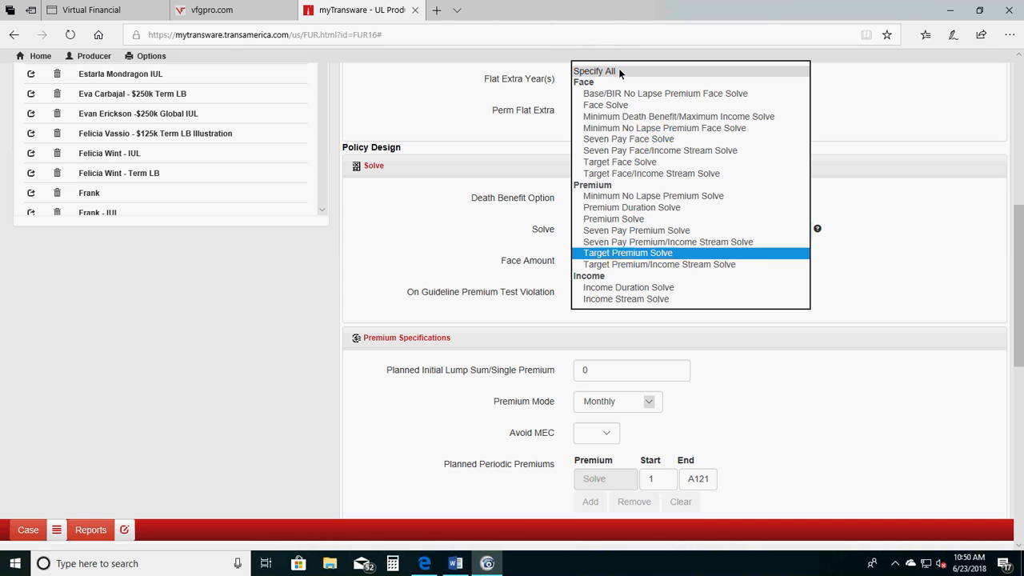
pyautogui.click(868, 280)
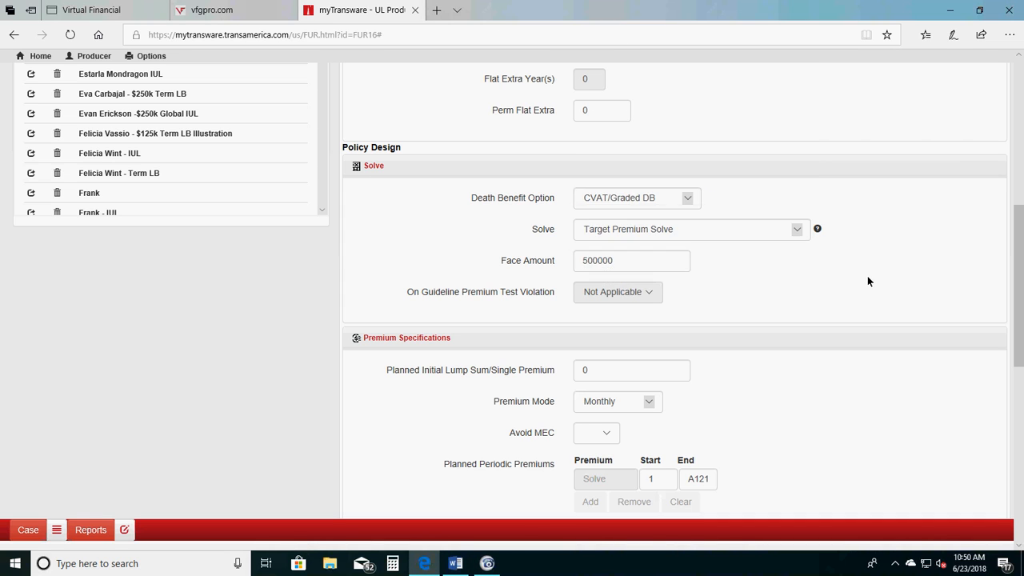
pyautogui.click(796, 229)
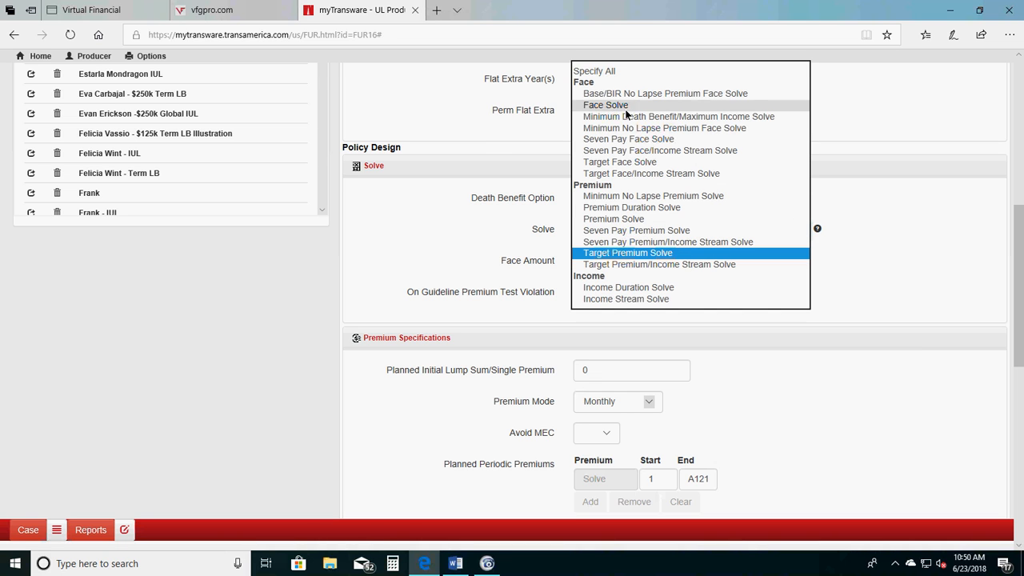
pyautogui.click(610, 72)
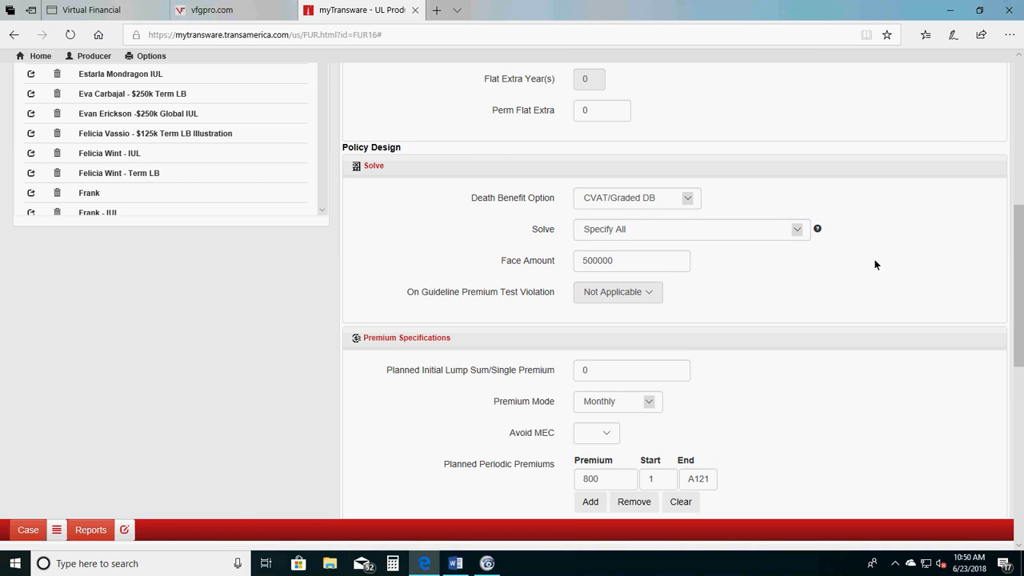
# - Set the first planned periodic premium to 660 and its end year to 1
pyautogui.scroll(-1, 874, 259)
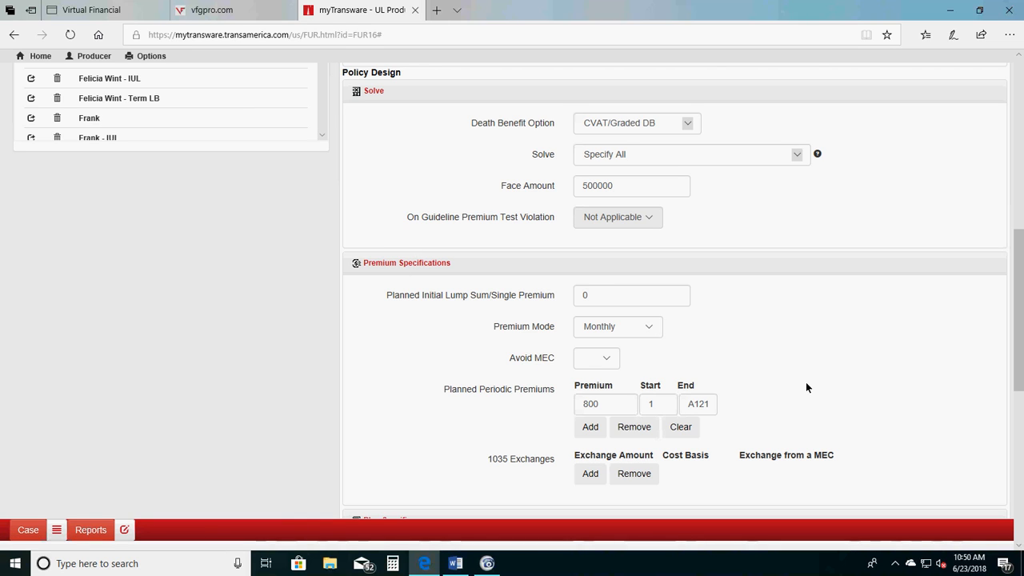
pyautogui.moveTo(610, 404); pyautogui.dragTo(551, 408)
pyautogui.write('660')
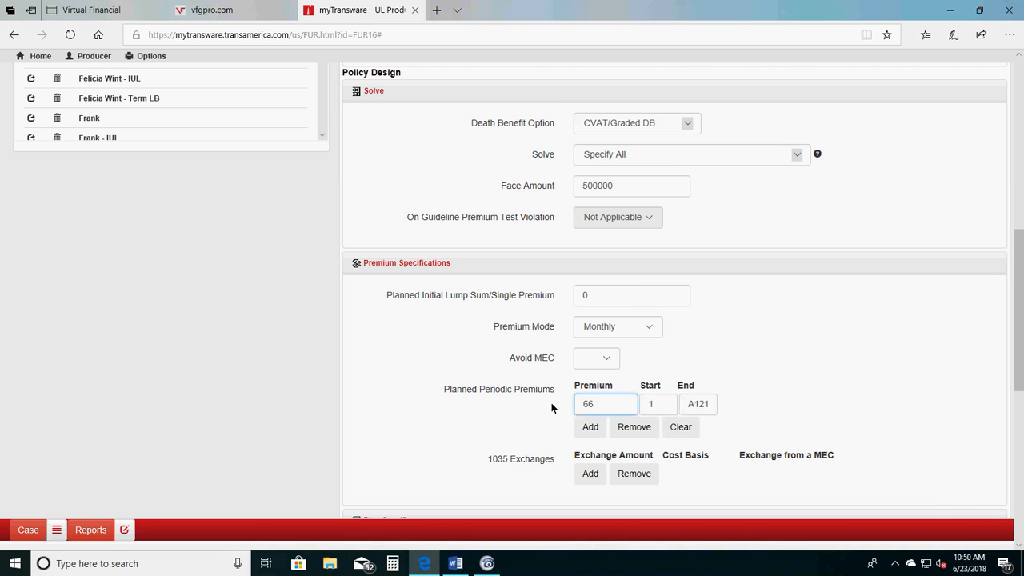
pyautogui.moveTo(708, 406); pyautogui.dragTo(680, 409)
pyautogui.write('1')
pyautogui.click(826, 407)
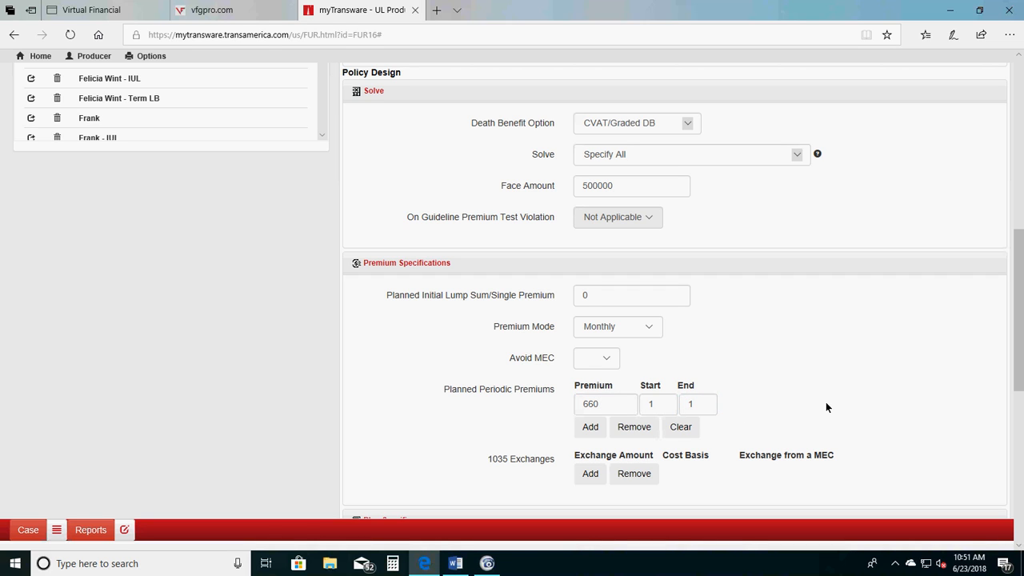
# - Add a second planned periodic premium of 850 for years 2 to 3
pyautogui.click(586, 429)
pyautogui.moveTo(604, 426); pyautogui.dragTo(565, 427)
pyautogui.write('850')
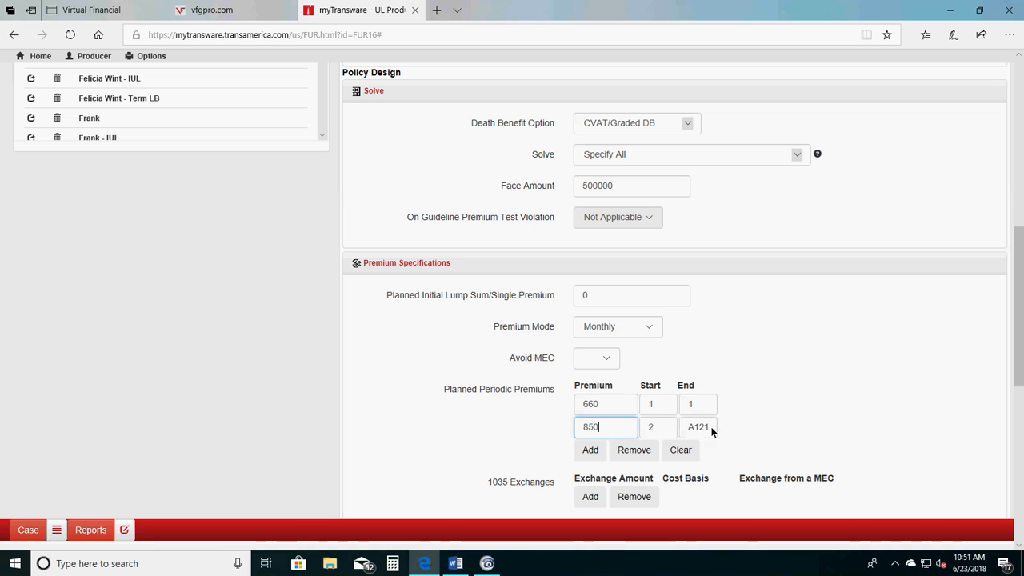
pyautogui.moveTo(712, 430); pyautogui.dragTo(682, 426)
pyautogui.write('3')
# - Add a third planned periodic premium of 1100 for years 4 to 5
pyautogui.scroll(-1, 814, 421)
pyautogui.click(604, 378)
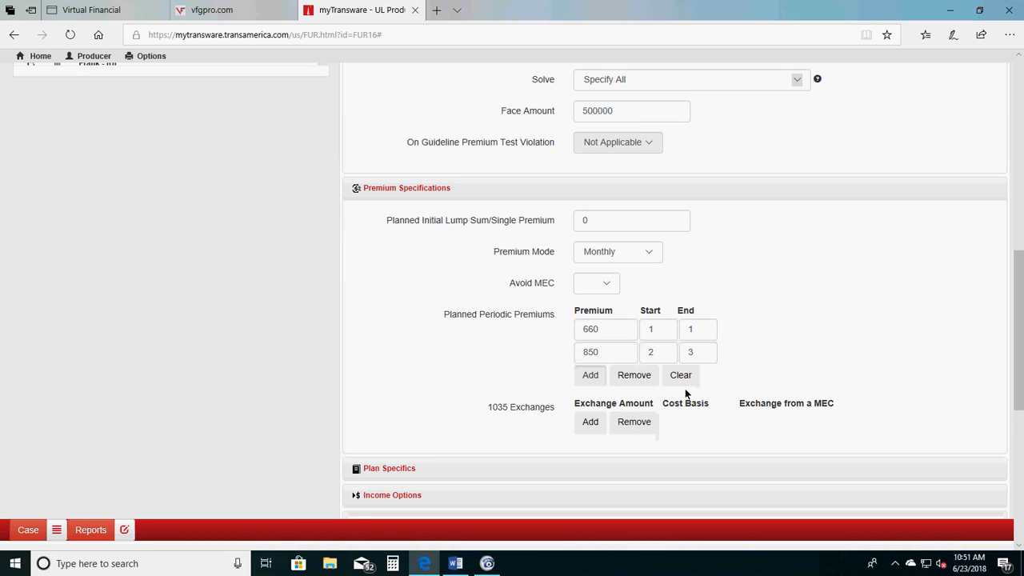
pyautogui.moveTo(618, 376); pyautogui.dragTo(528, 380)
pyautogui.write('1100')
pyautogui.doubleClick(712, 378)
pyautogui.write('5')
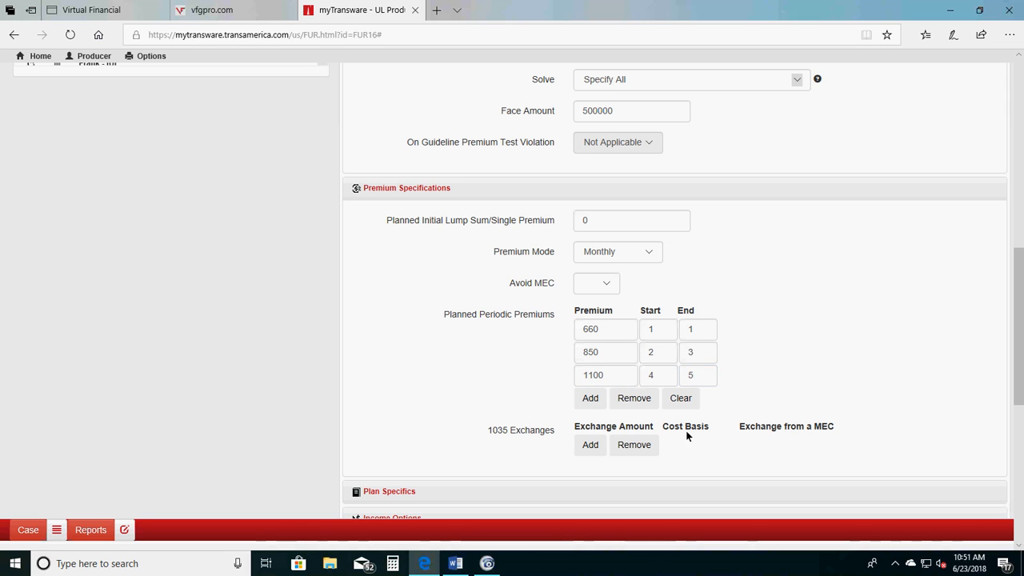
# - Add a fourth planned periodic premium of 1665 starting in year 6 and ending at age 65 (A65)
pyautogui.click(590, 398)
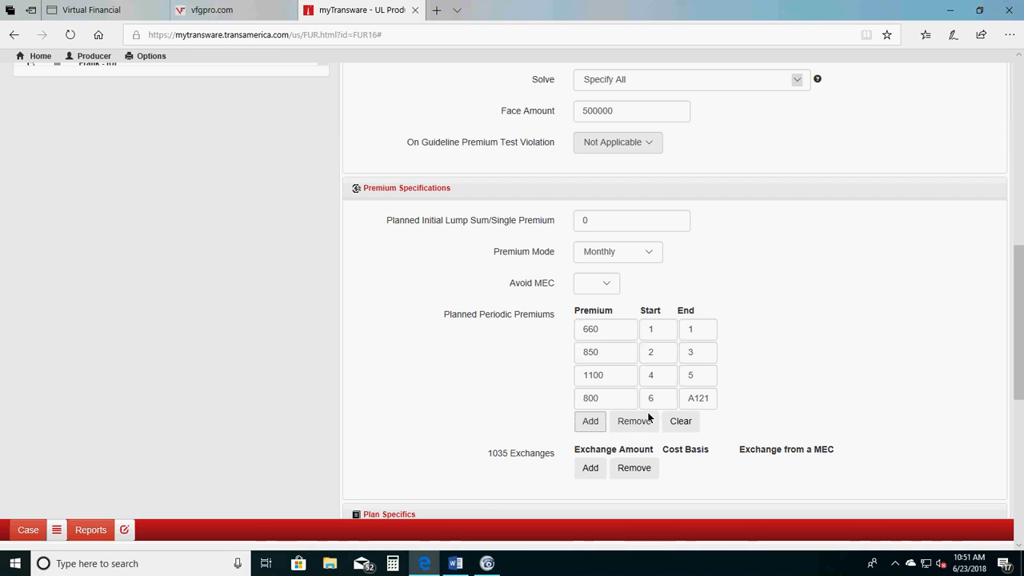
pyautogui.doubleClick(595, 397)
pyautogui.write('1665')
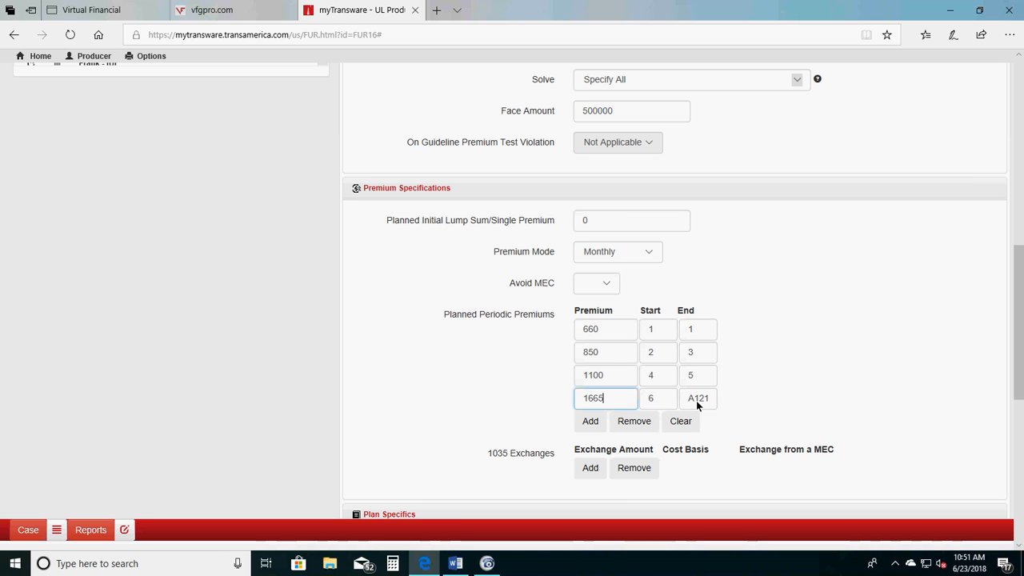
pyautogui.moveTo(711, 399); pyautogui.dragTo(695, 402)
pyautogui.write('65')
pyautogui.click(803, 398)
# - Set both the Chronic Illness Rider and the Critical Illness Rider to Yes in the Living Benefits policy riders
pyautogui.scroll(-4, 756, 381)
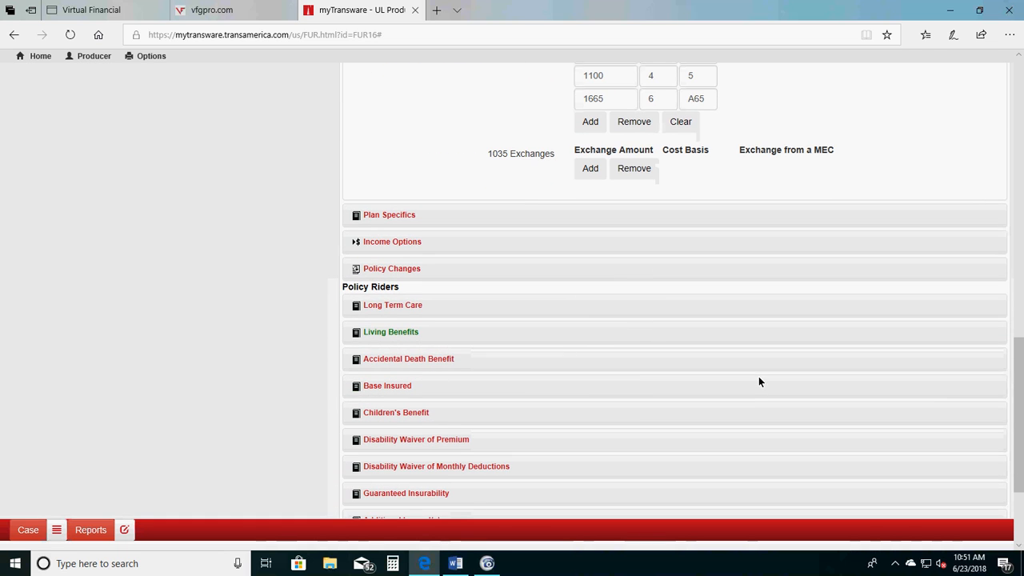
pyautogui.click(408, 333)
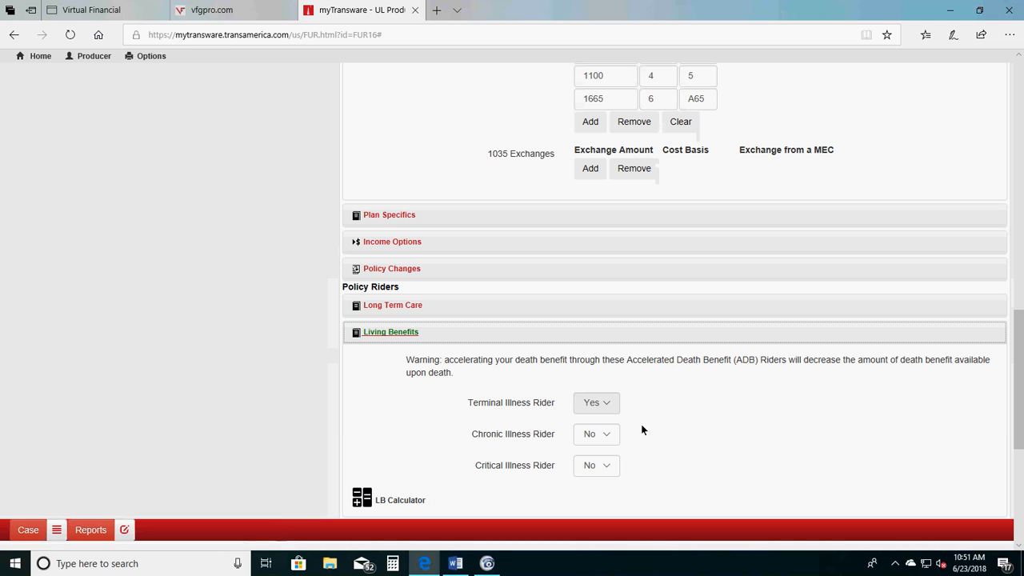
pyautogui.click(611, 436)
pyautogui.click(601, 424)
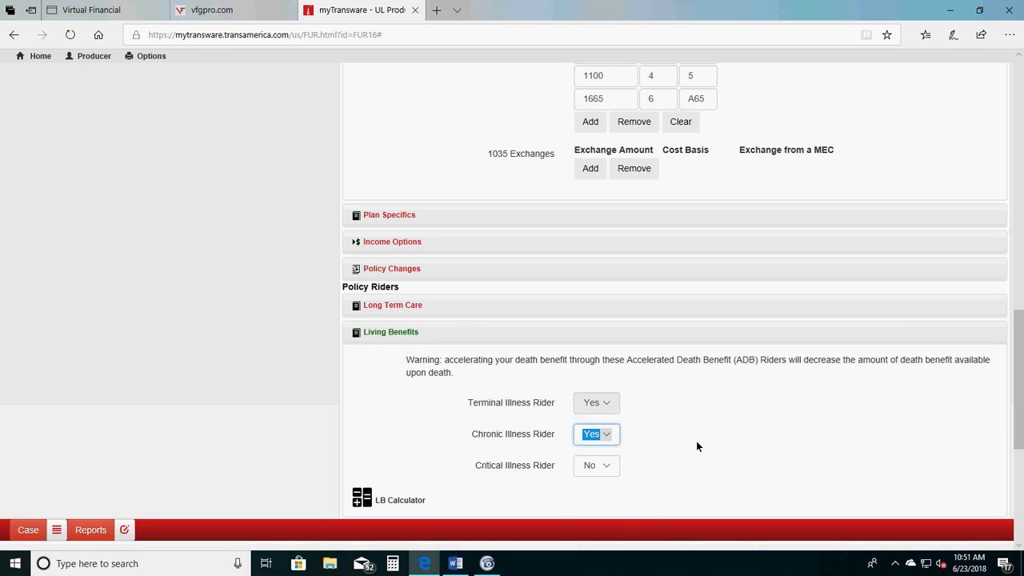
pyautogui.click(608, 465)
pyautogui.click(595, 454)
# - Turn on the optional ADBR age display in the Living Benefits riders and set its age to 74
pyautogui.scroll(-2, 769, 419)
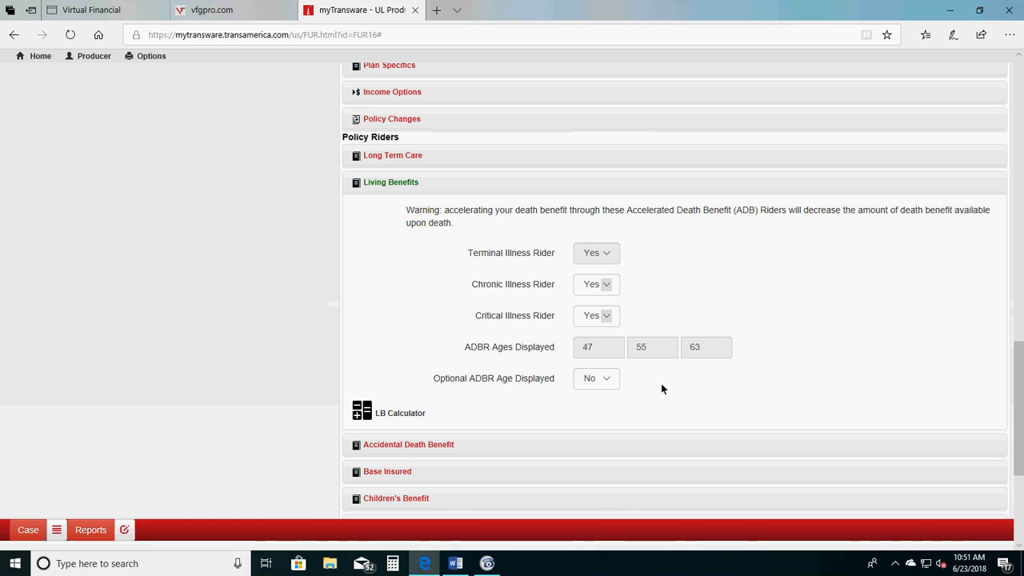
pyautogui.click(607, 381)
pyautogui.click(592, 366)
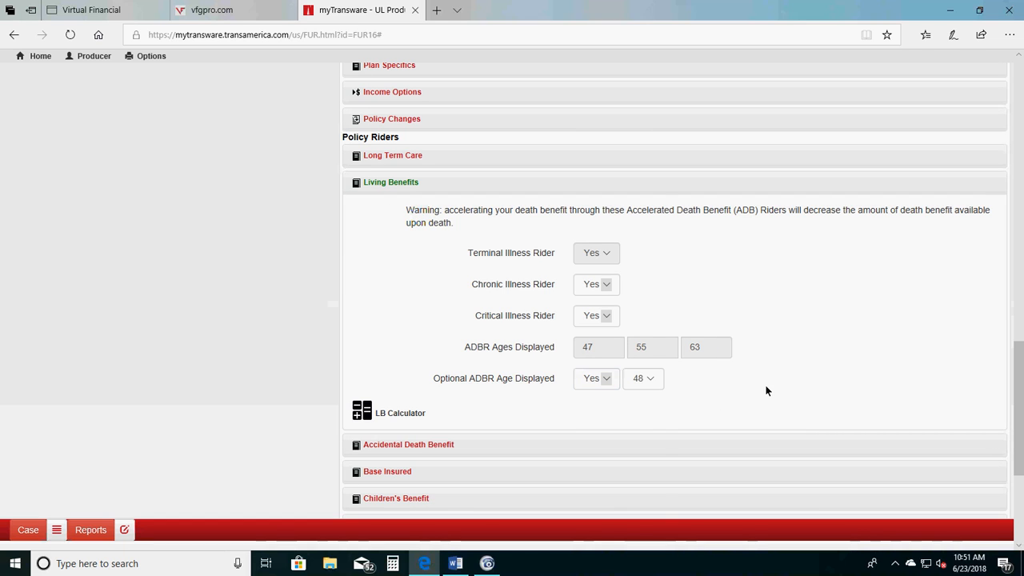
pyautogui.click(652, 383)
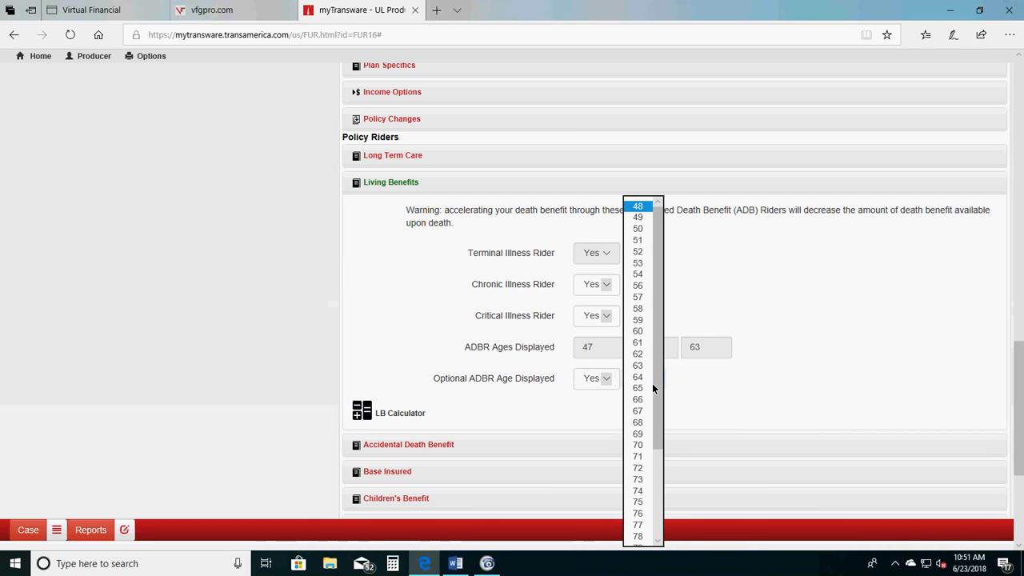
pyautogui.click(642, 490)
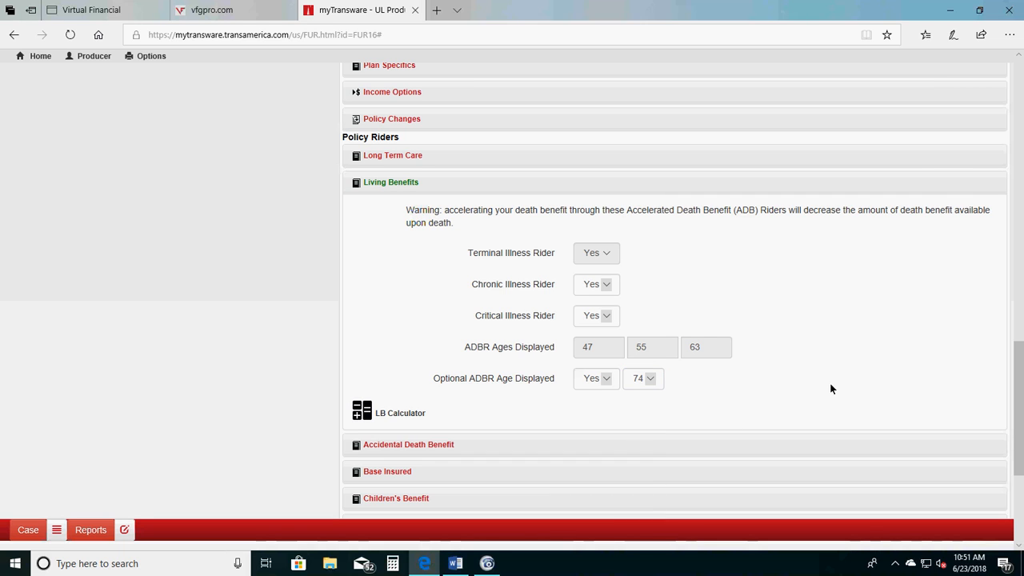
# - Generate the summary report for the IUL illustration with the stepped premiums
pyautogui.click(433, 19)
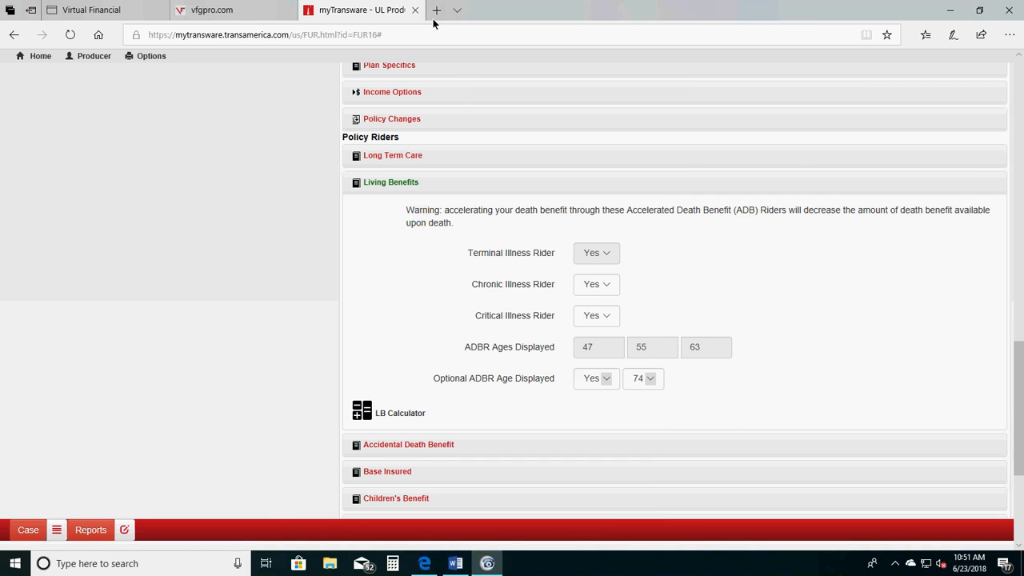
pyautogui.click(122, 530)
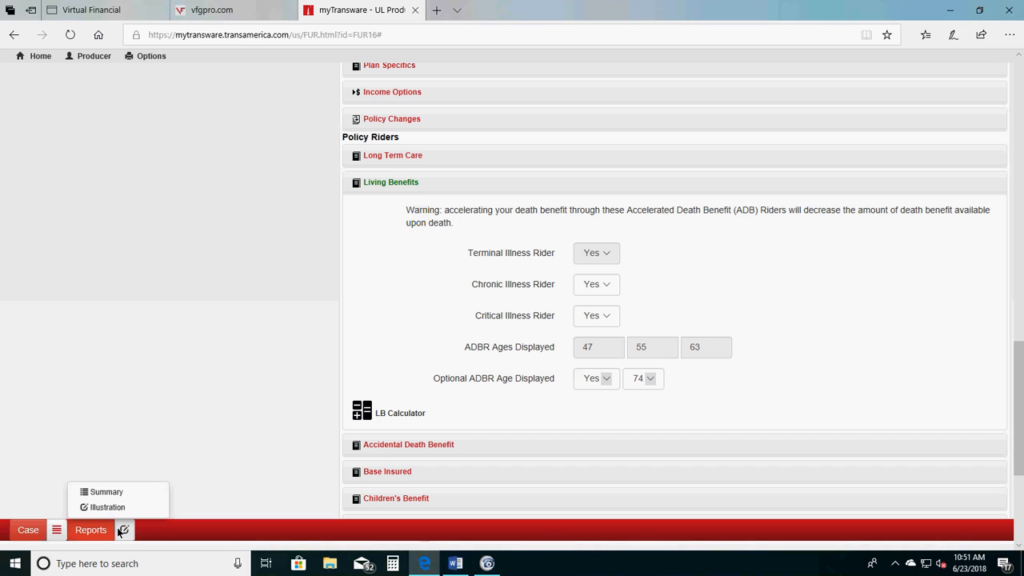
pyautogui.click(112, 493)
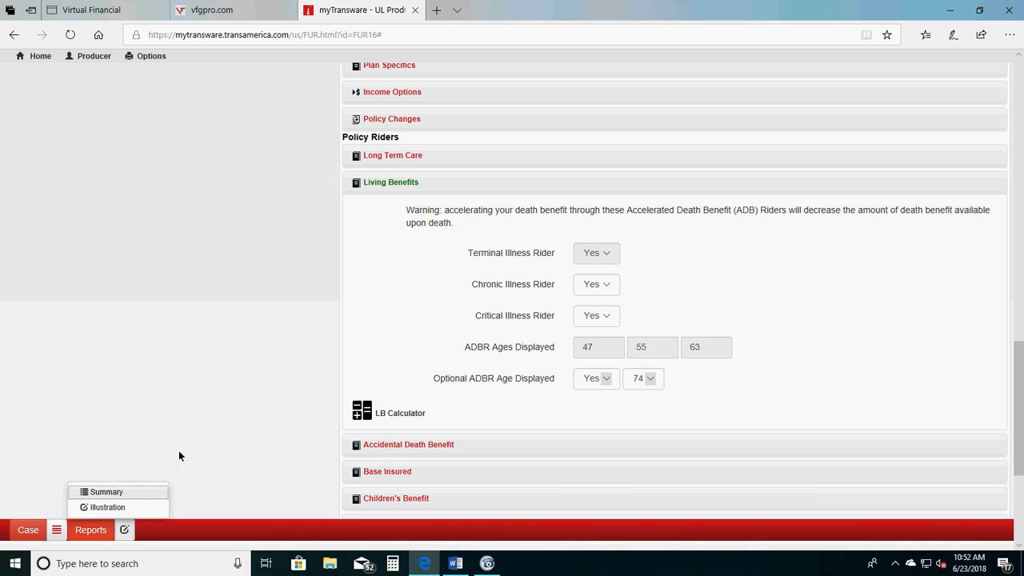
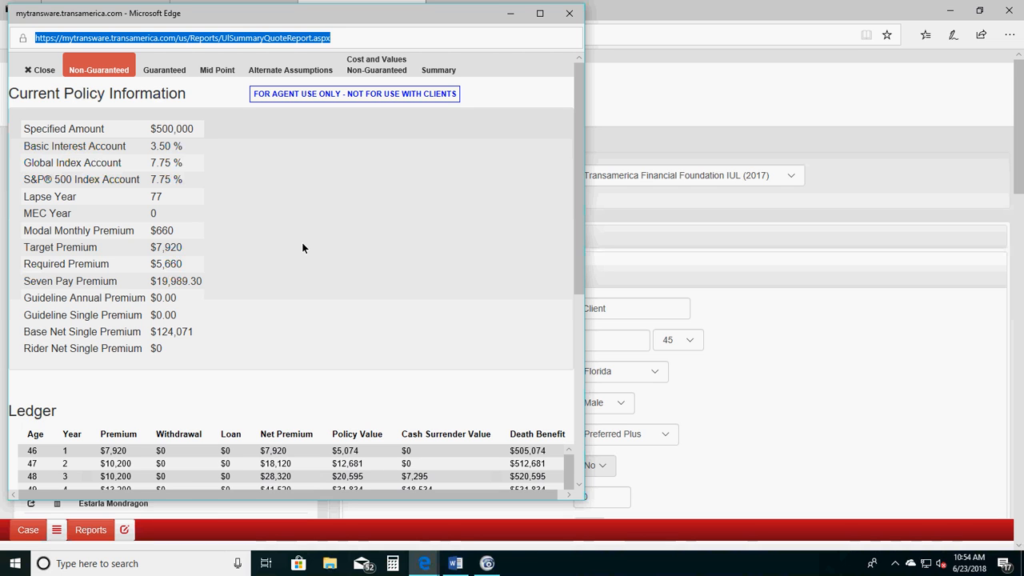
# - Examine the non-guaranteed ledger's yearly premiums and values, highlight the age 65 row, and close the summary report
pyautogui.scroll(-2, 302, 248)
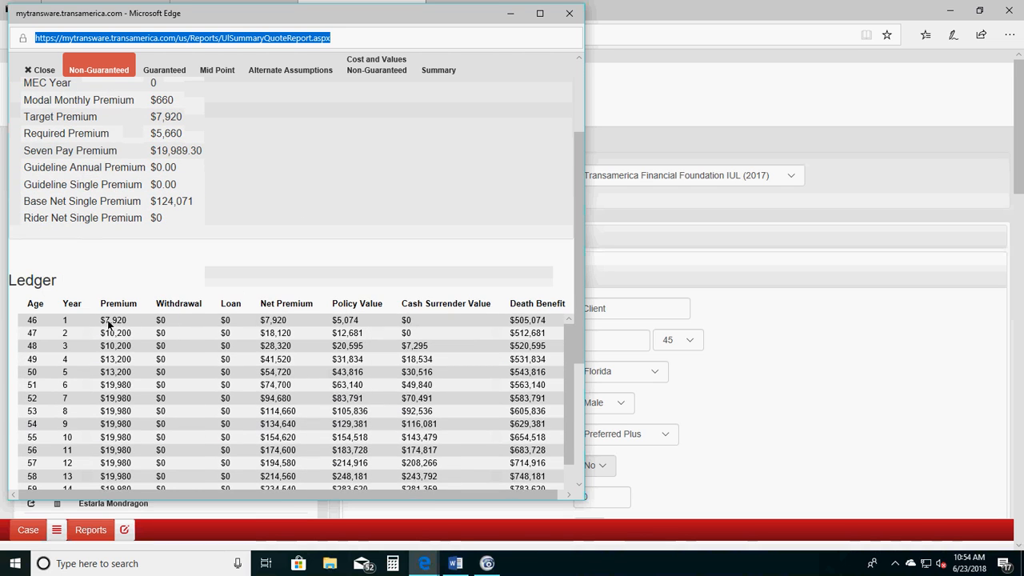
pyautogui.scroll(-2, 122, 366)
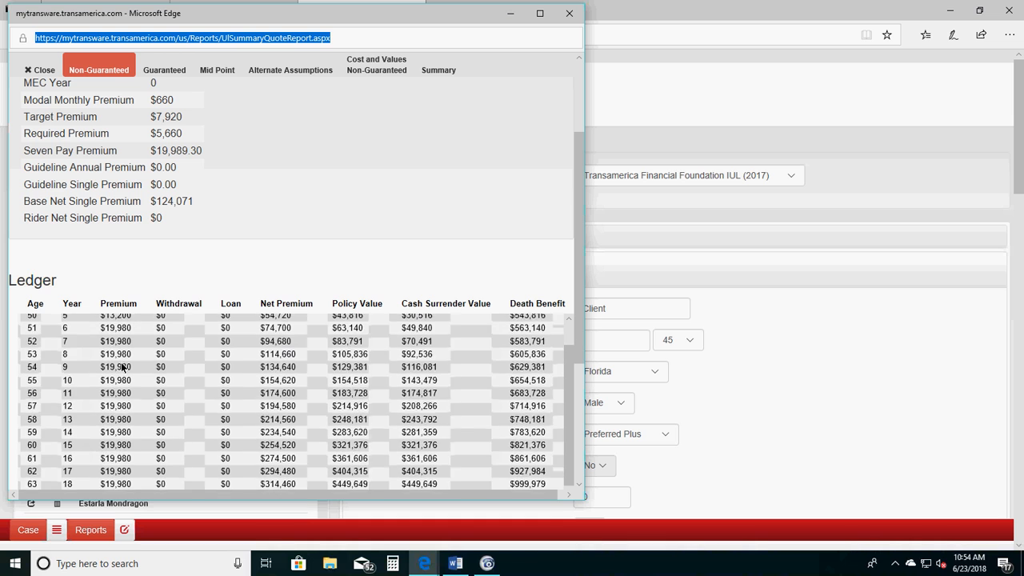
pyautogui.scroll(-3, 121, 364)
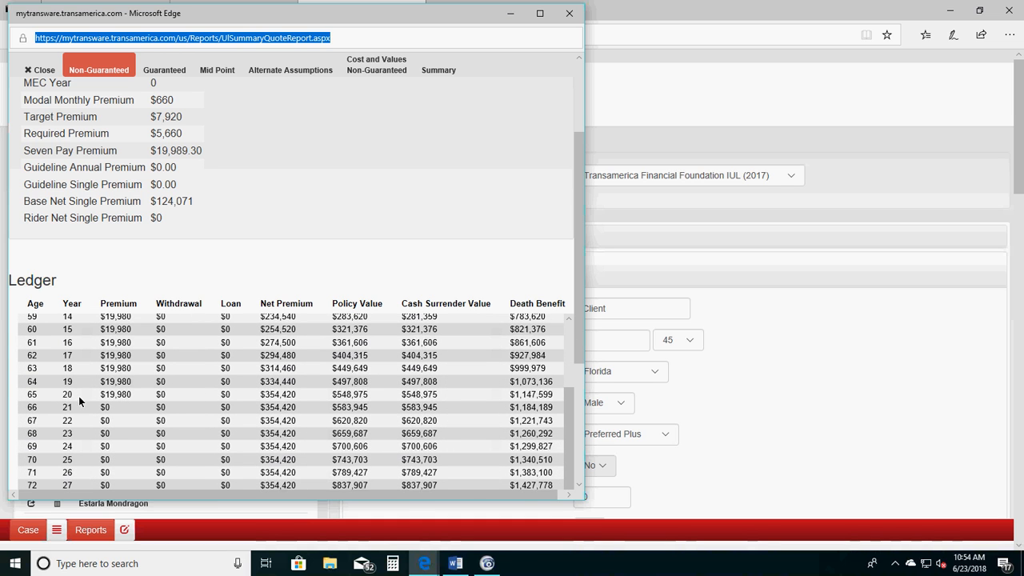
pyautogui.moveTo(26, 396); pyautogui.dragTo(557, 398)
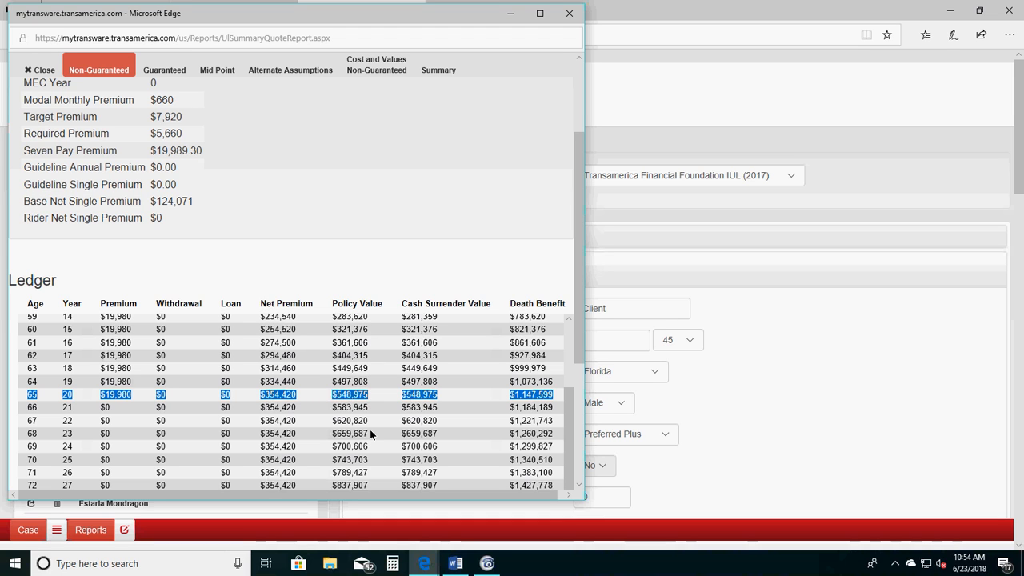
pyautogui.moveTo(383, 11); pyautogui.dragTo(347, 93)
pyautogui.click(502, 99)
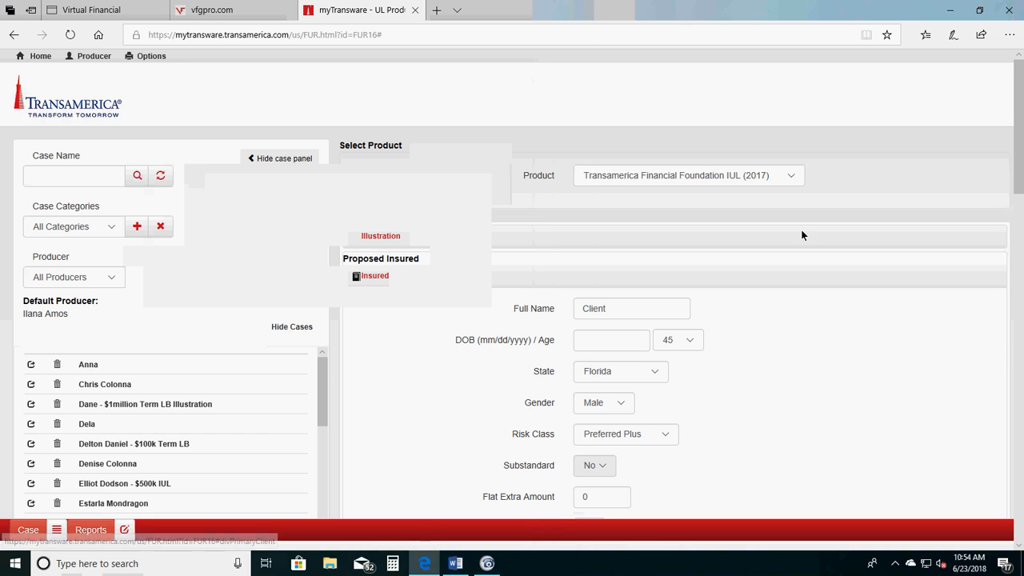
# - Generate the full illustration report for the IUL case and maximize its window
pyautogui.click(123, 532)
pyautogui.click(112, 509)
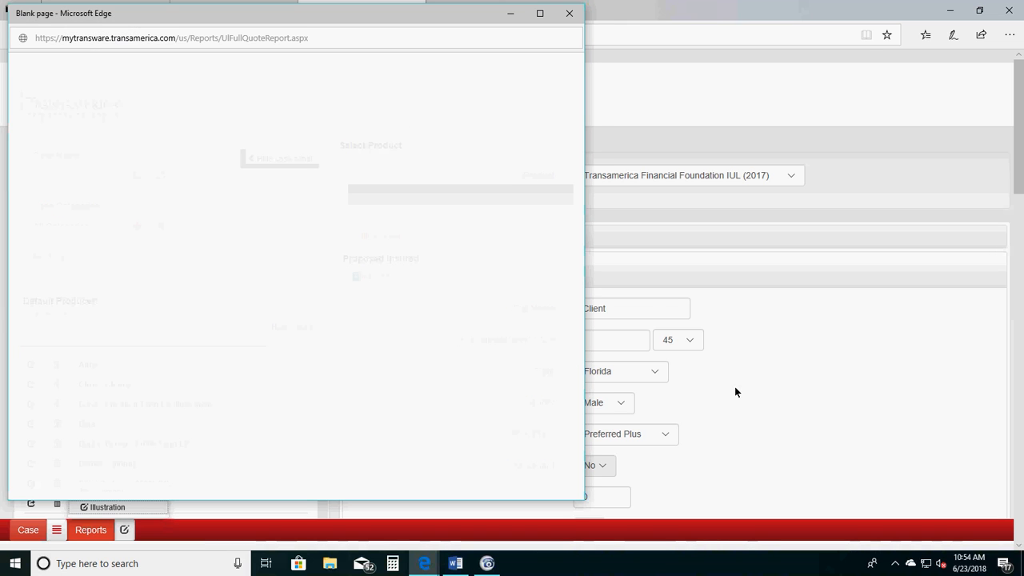
pyautogui.moveTo(455, 16); pyautogui.dragTo(475, 101)
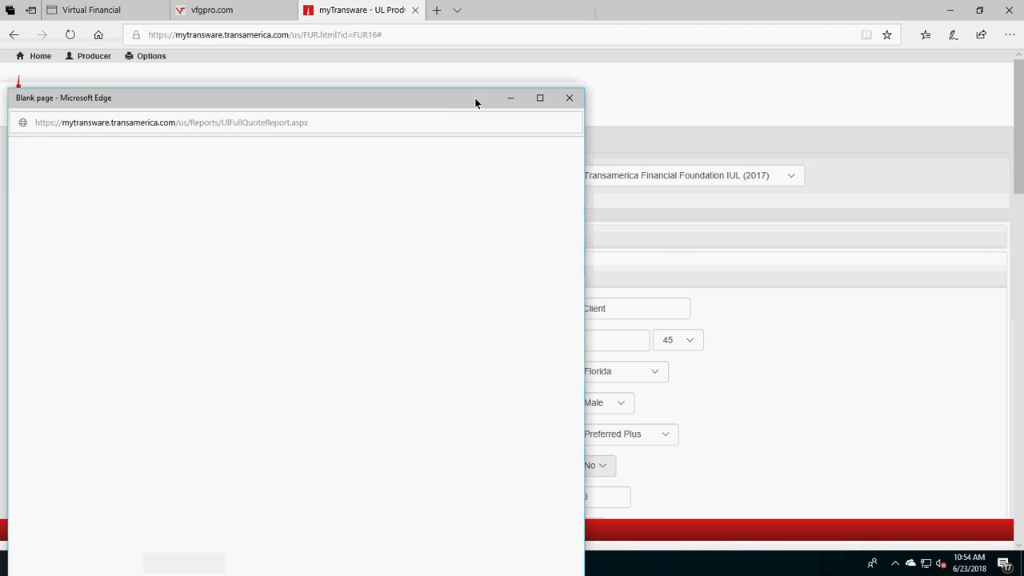
pyautogui.click(540, 98)
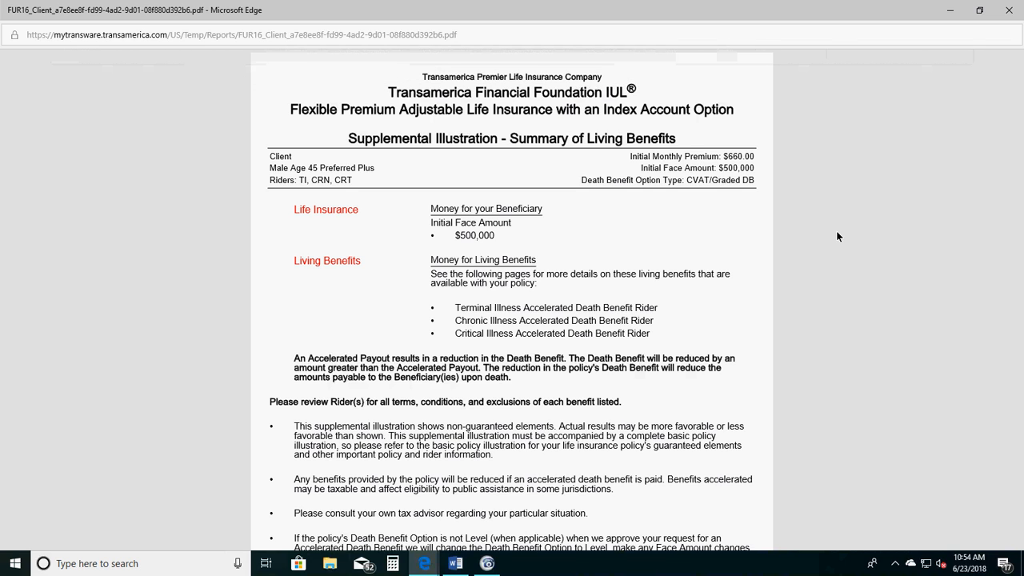
# - Enlarge the illustration PDF by two zoom levels to read the Summary of Living Benefits page
pyautogui.click(769, 6)
pyautogui.moveTo(693, 72)
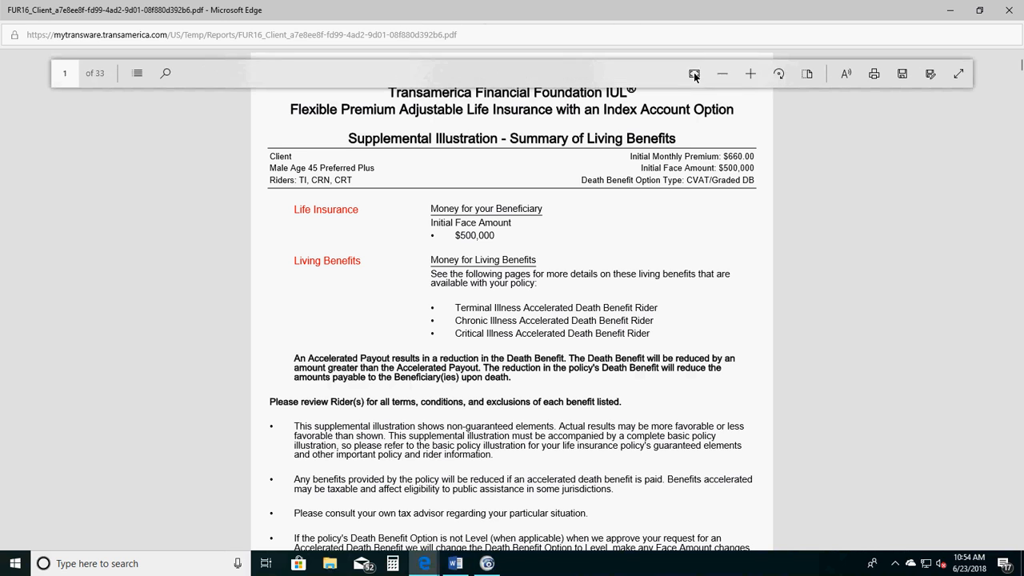
pyautogui.click(749, 73)
pyautogui.click(750, 73)
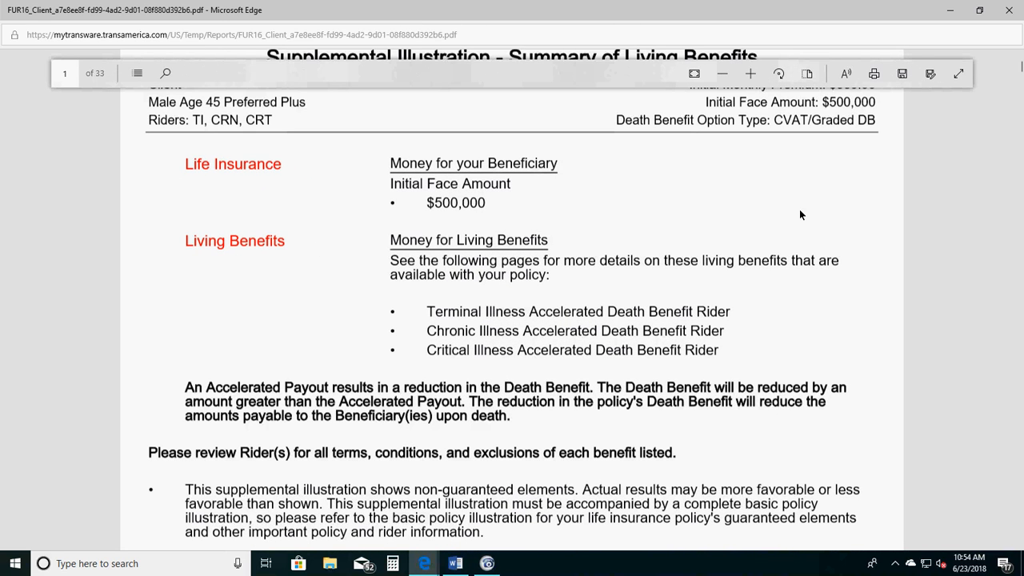
# - Highlight the Money for Living Benefits section with its three rider entries on the summary page, and clear the selection
pyautogui.doubleClick(825, 104)
pyautogui.click(853, 171)
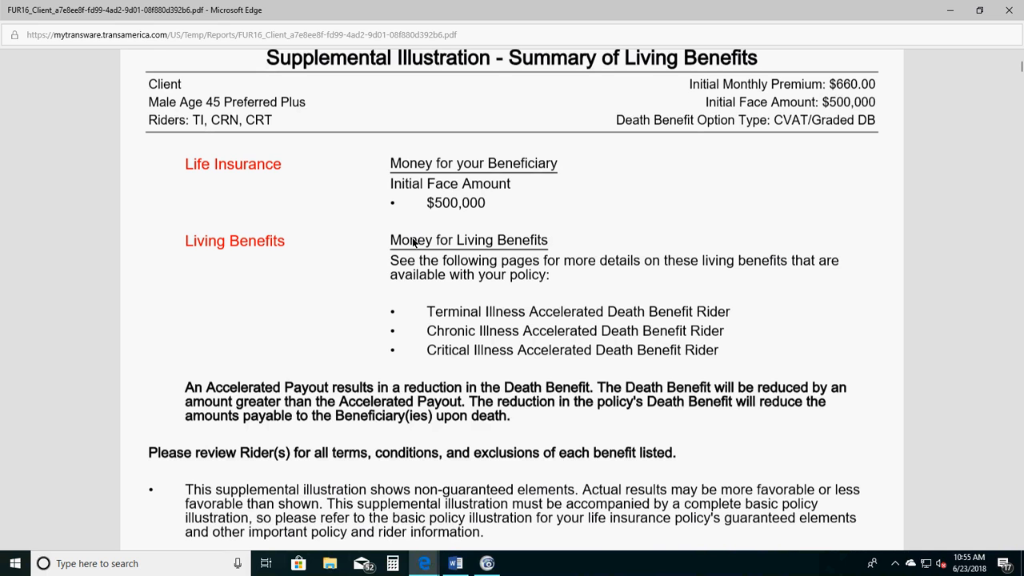
pyautogui.moveTo(391, 240); pyautogui.dragTo(717, 353)
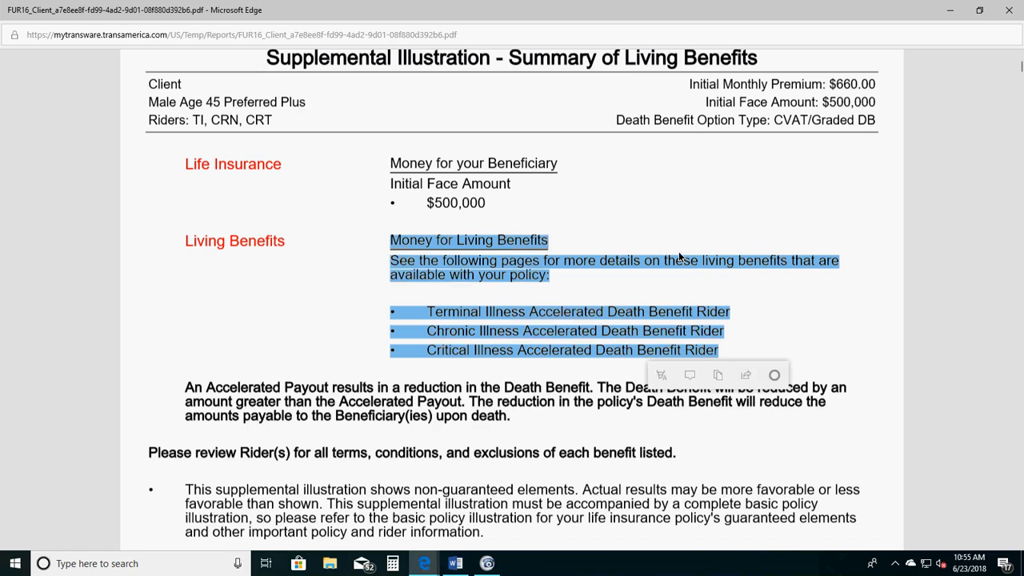
pyautogui.click(638, 231)
# - Highlight the maximum dollar limit in the Terminal Illness Accelerated Death Benefit Rider description, and clear the selection
pyautogui.scroll(-8, 638, 231)
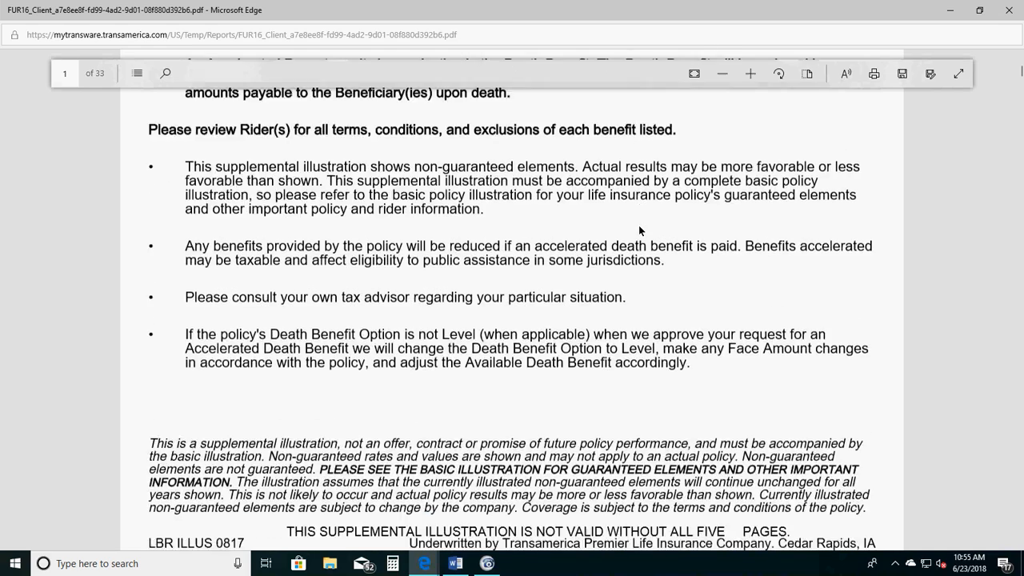
pyautogui.scroll(-10, 638, 231)
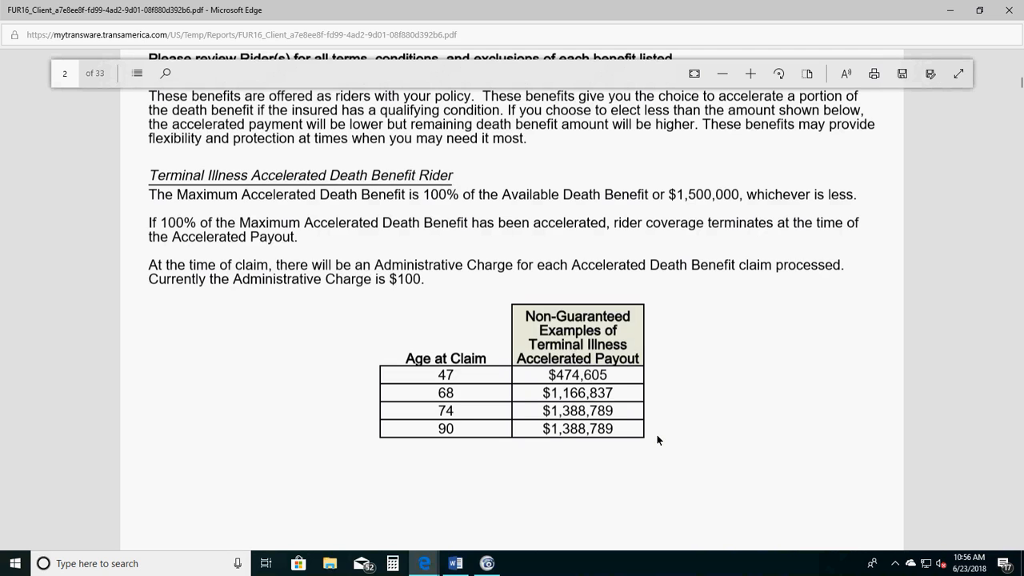
pyautogui.moveTo(667, 195); pyautogui.dragTo(739, 196)
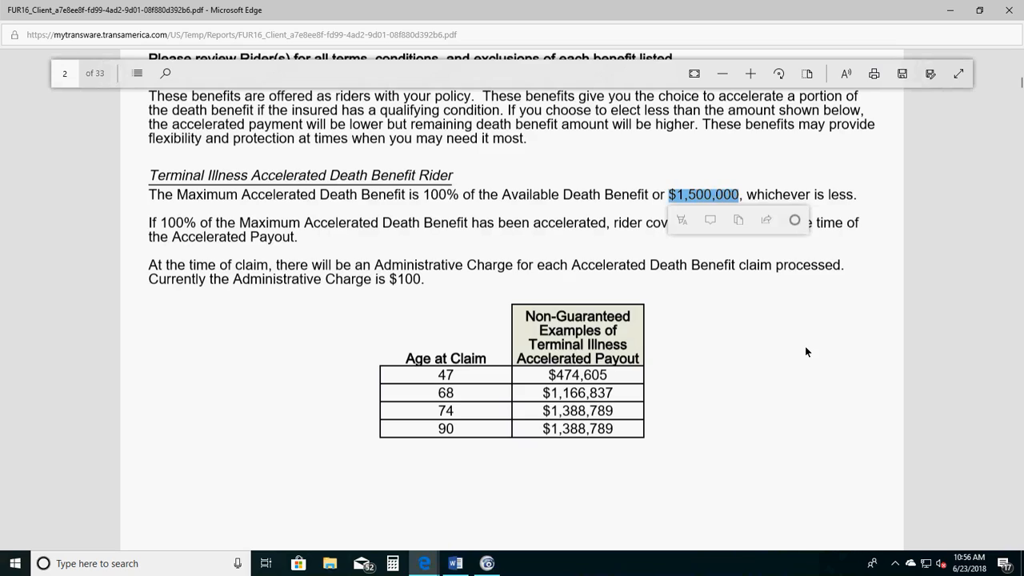
pyautogui.click(783, 348)
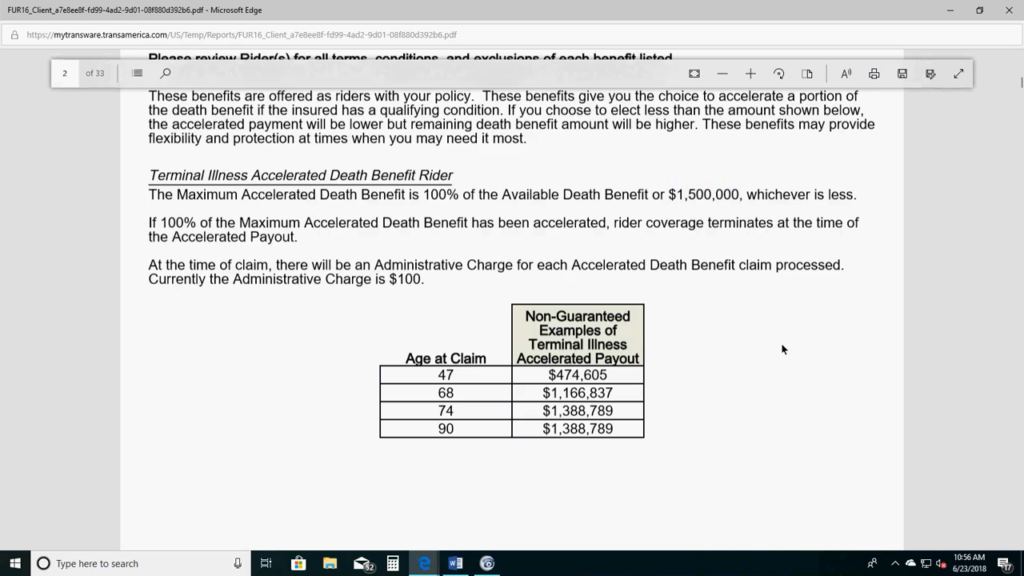
# - Highlight the chronic illness payout for age 68 at 50% reduction and the rider's maximum dollar limit, clearing each selection
pyautogui.scroll(-3, 748, 332)
pyautogui.scroll(-6, 747, 332)
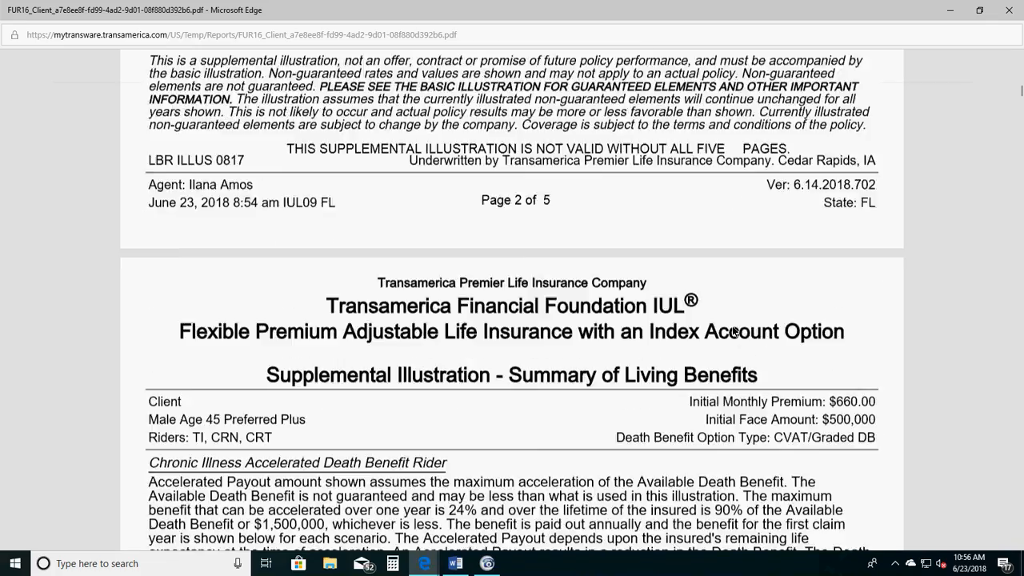
pyautogui.scroll(-1, 719, 325)
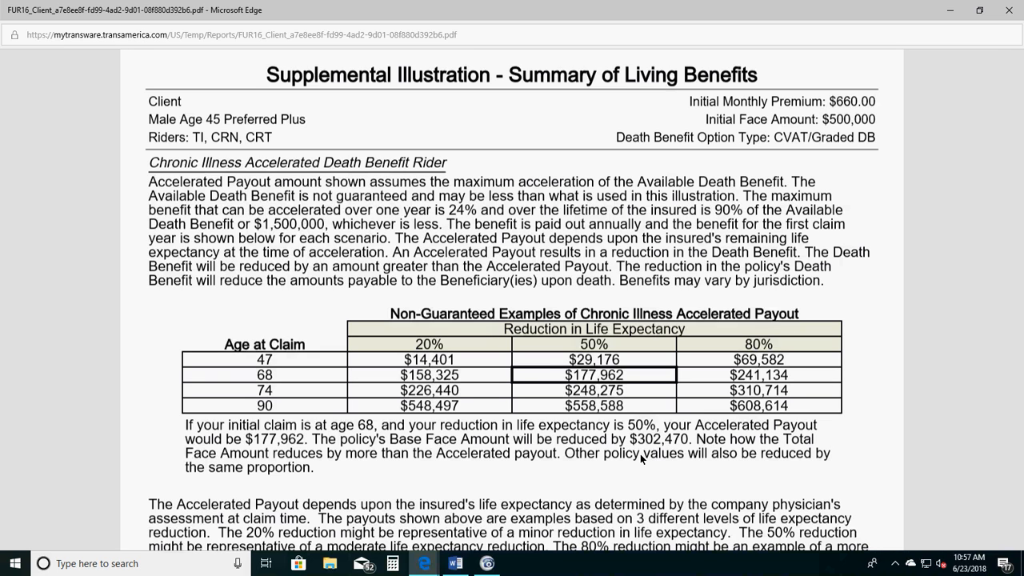
pyautogui.moveTo(560, 380); pyautogui.dragTo(661, 432)
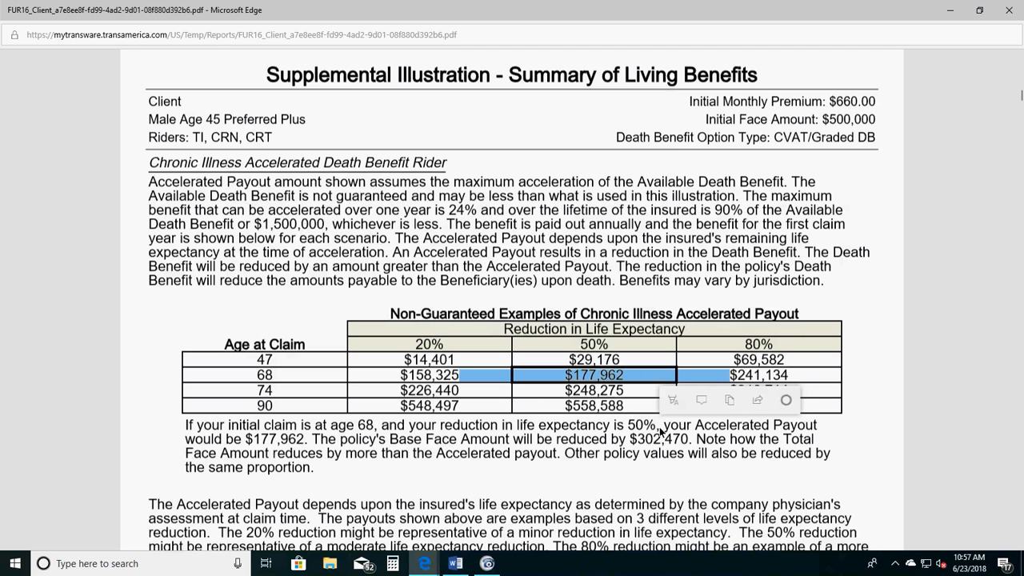
pyautogui.click(673, 484)
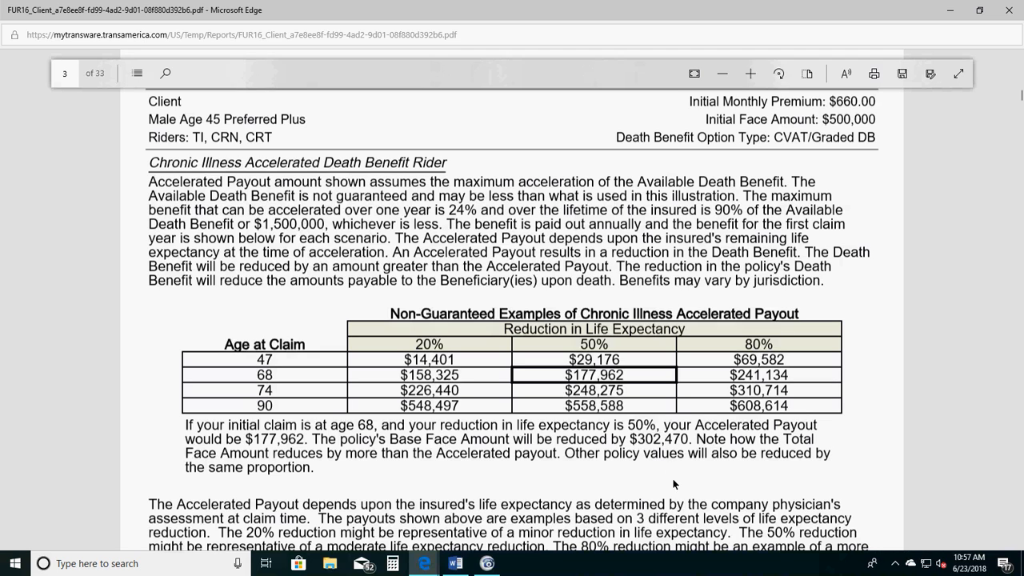
pyautogui.moveTo(255, 226); pyautogui.dragTo(317, 226)
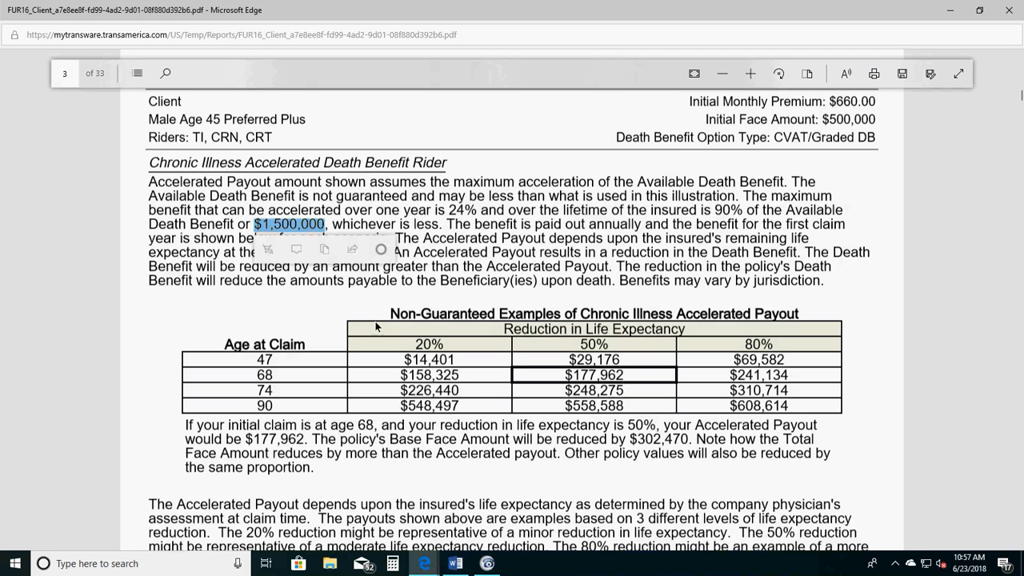
pyautogui.click(309, 313)
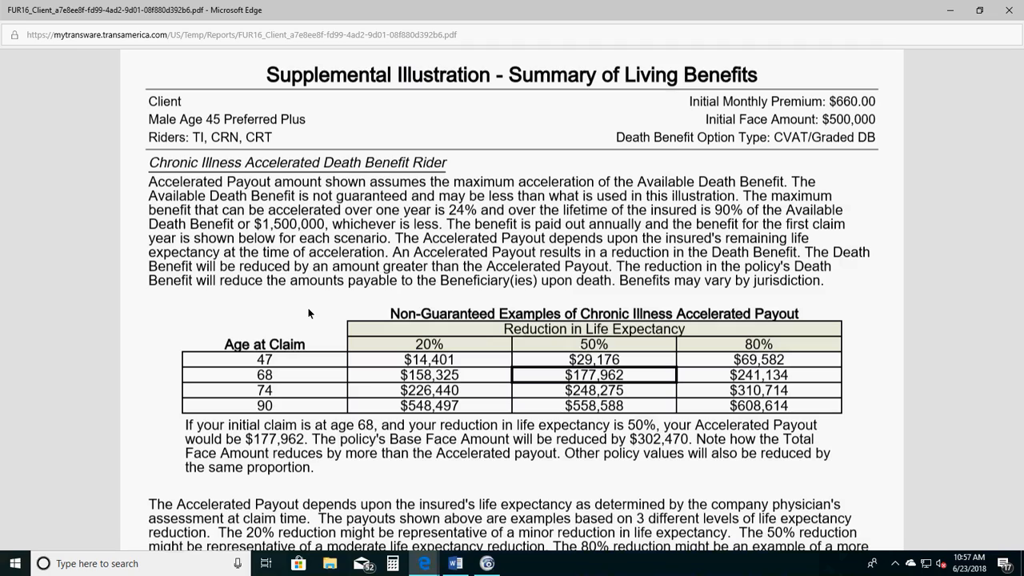
# - Highlight the critical illness accelerated payout for a claim at age 68 with 50% reduction in life expectancy, and clear the selection
pyautogui.scroll(-10, 309, 313)
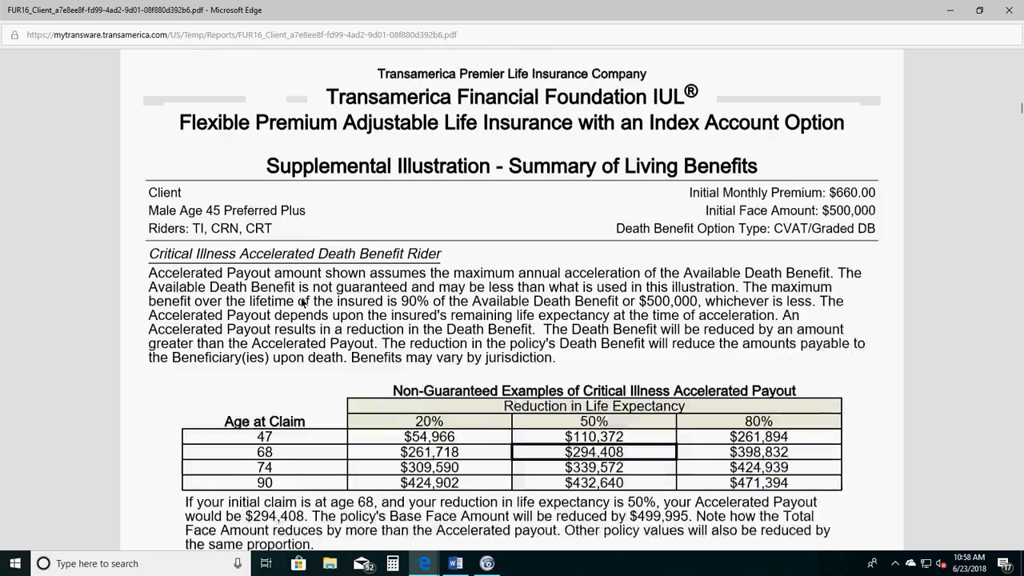
pyautogui.scroll(-1, 301, 298)
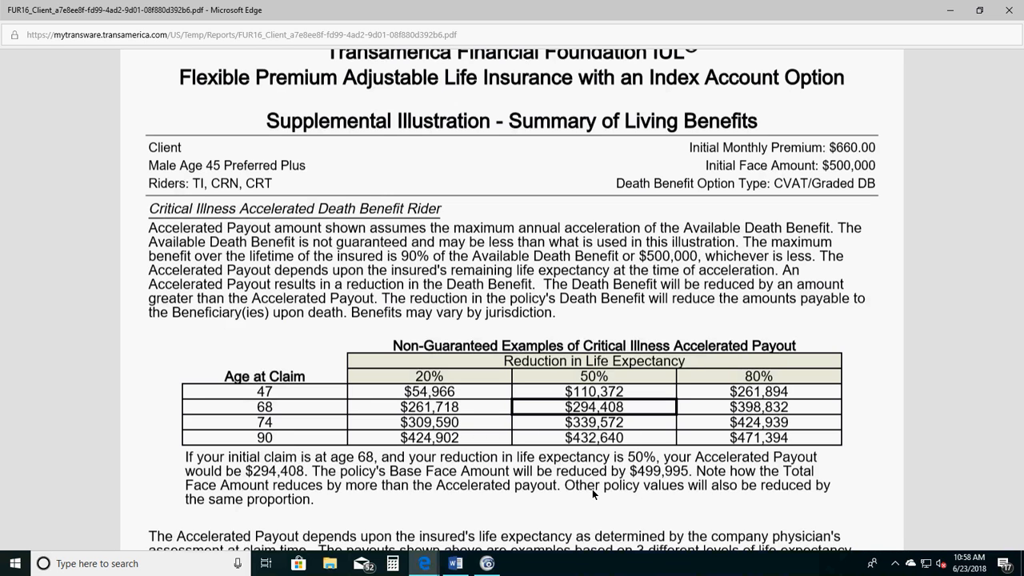
pyautogui.moveTo(559, 409); pyautogui.dragTo(608, 411)
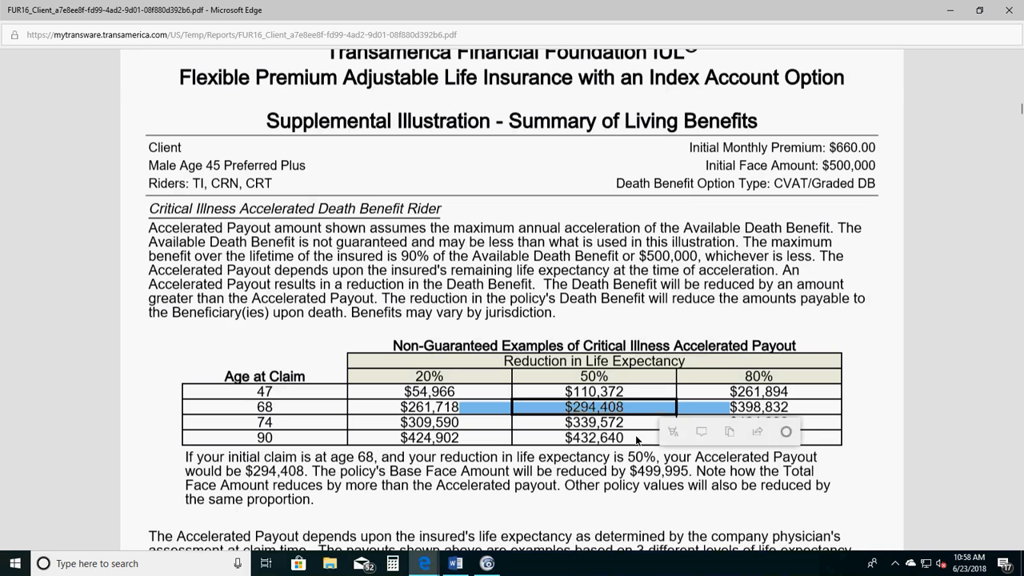
pyautogui.click(678, 513)
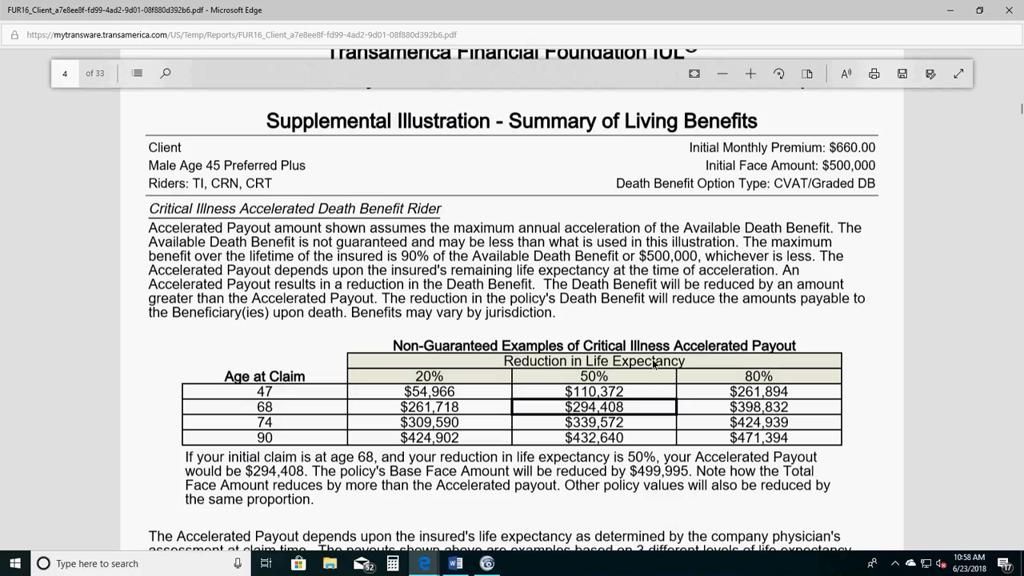
# - Examine the S&P 500 Index Account page for its floor, current cap, look-back averages and 20-year overview
pyautogui.scroll(-3, 626, 267)
pyautogui.scroll(-20, 625, 267)
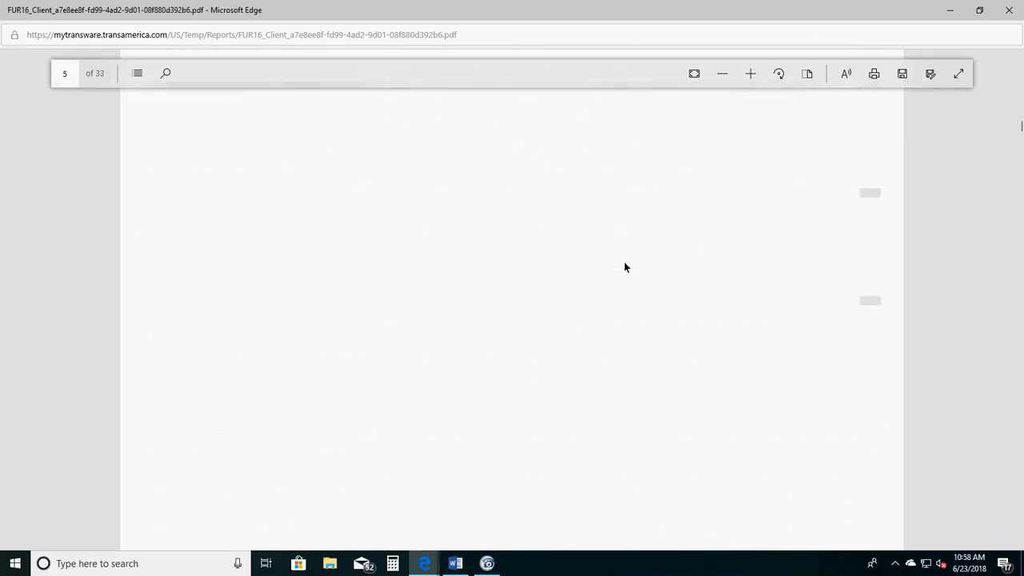
pyautogui.scroll(-20, 626, 267)
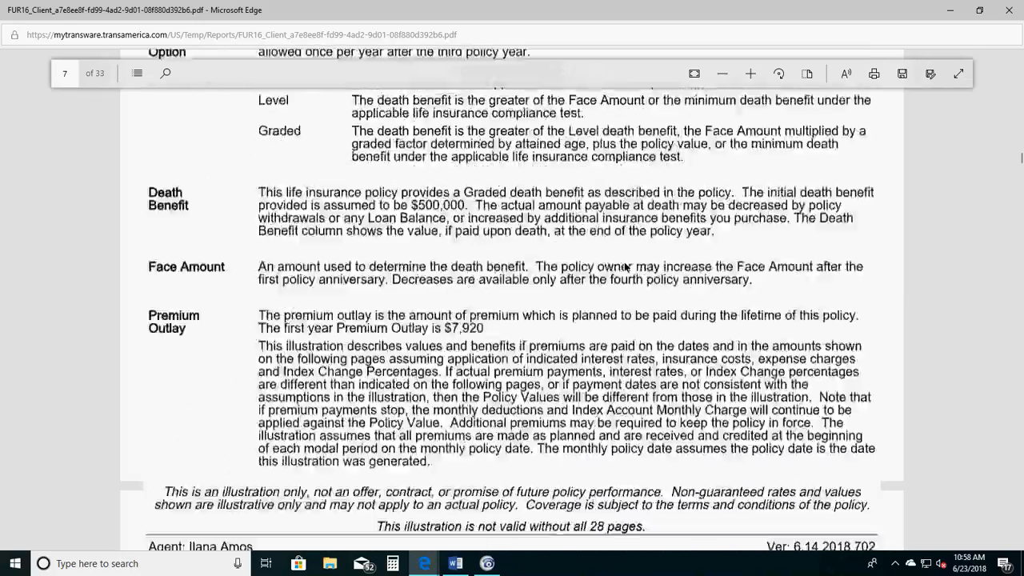
pyautogui.scroll(-20, 626, 266)
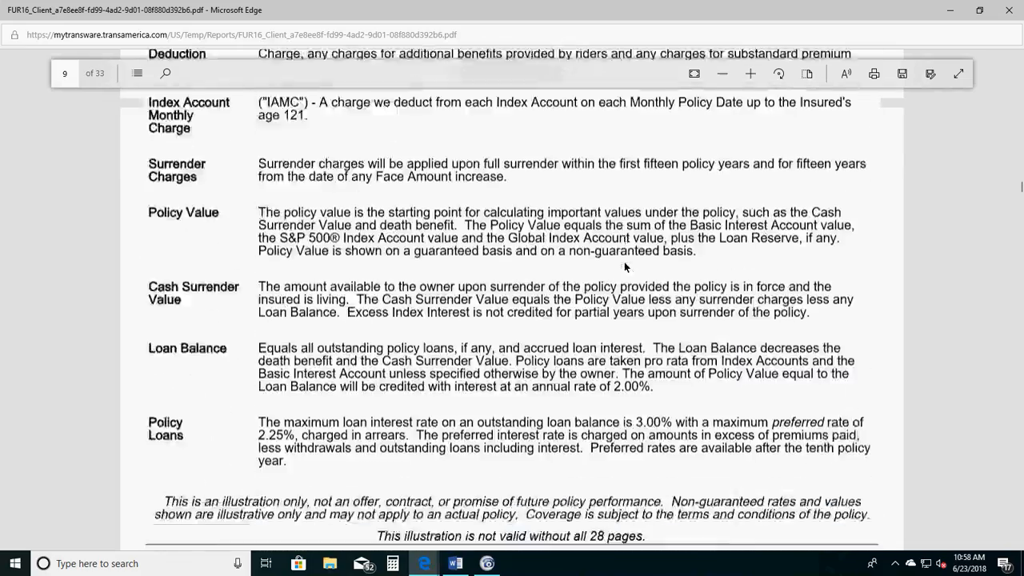
pyautogui.scroll(-20, 626, 267)
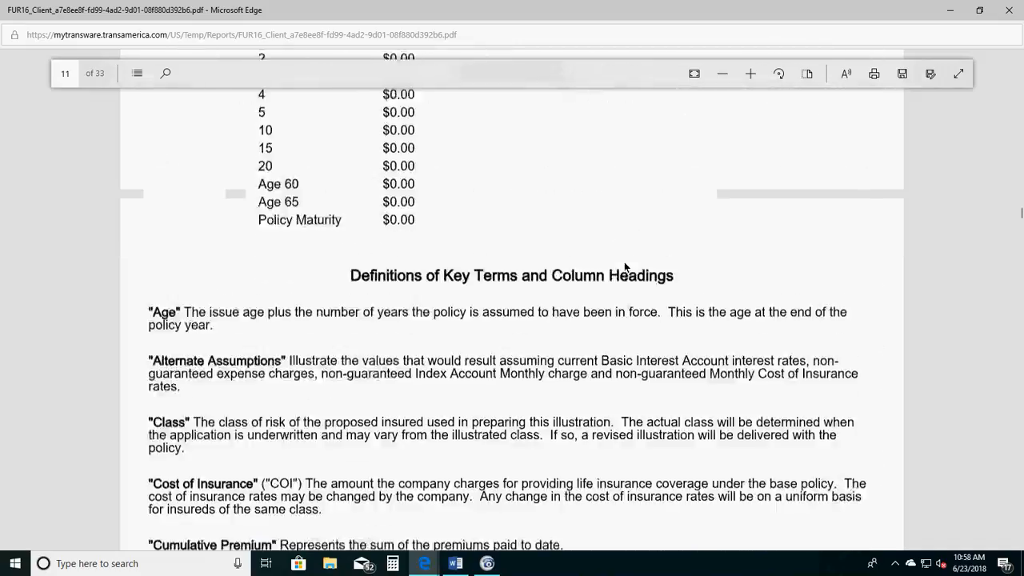
pyautogui.scroll(-20, 626, 267)
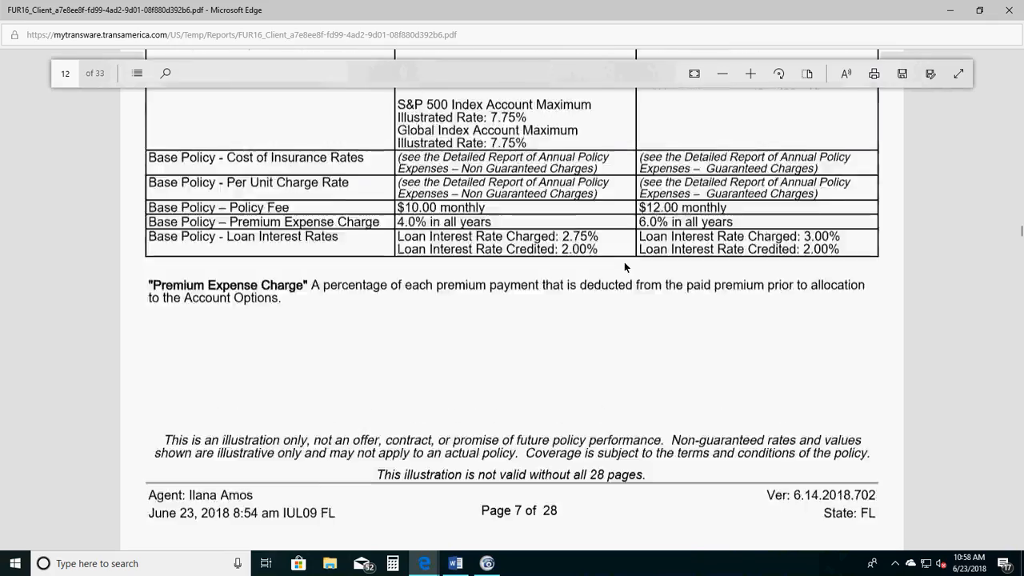
pyautogui.scroll(-20, 625, 266)
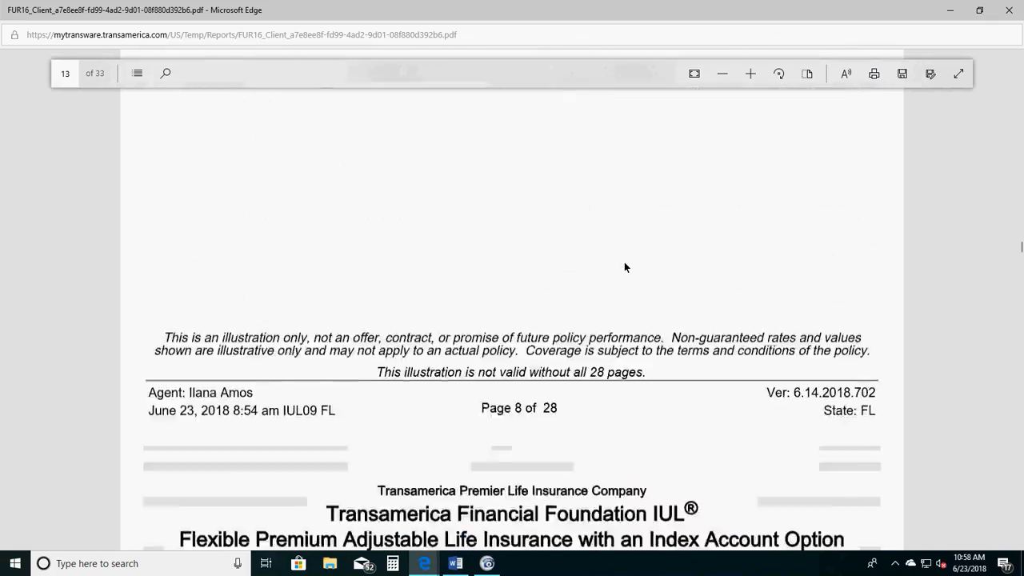
pyautogui.scroll(-20, 626, 267)
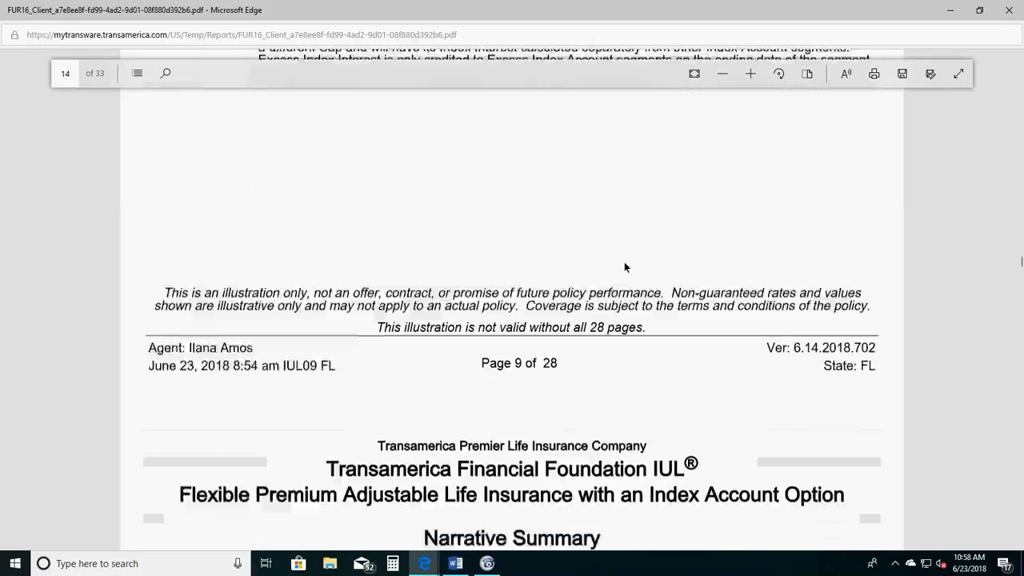
pyautogui.scroll(-20, 625, 268)
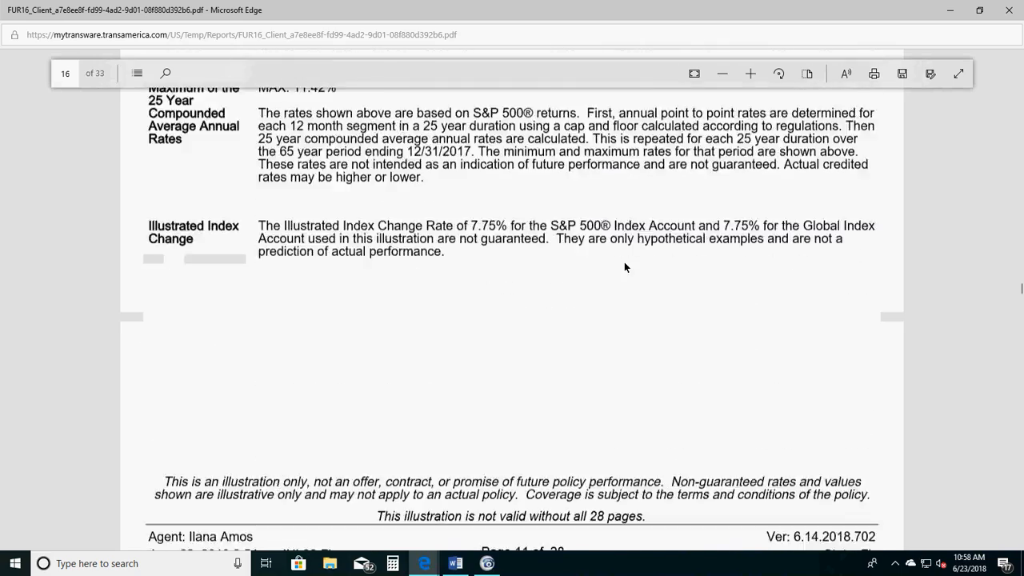
pyautogui.scroll(3, 624, 262)
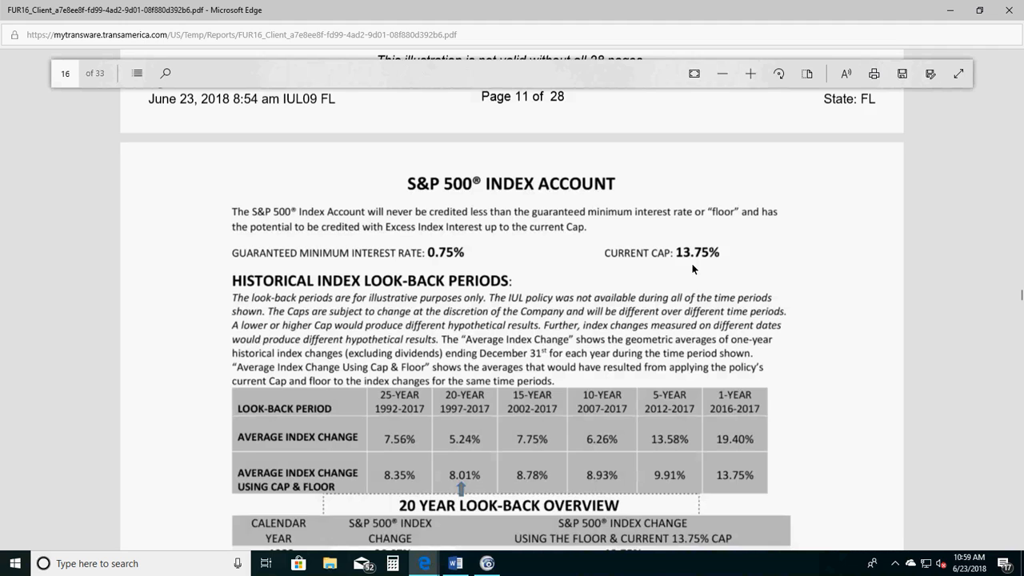
pyautogui.scroll(-2, 594, 303)
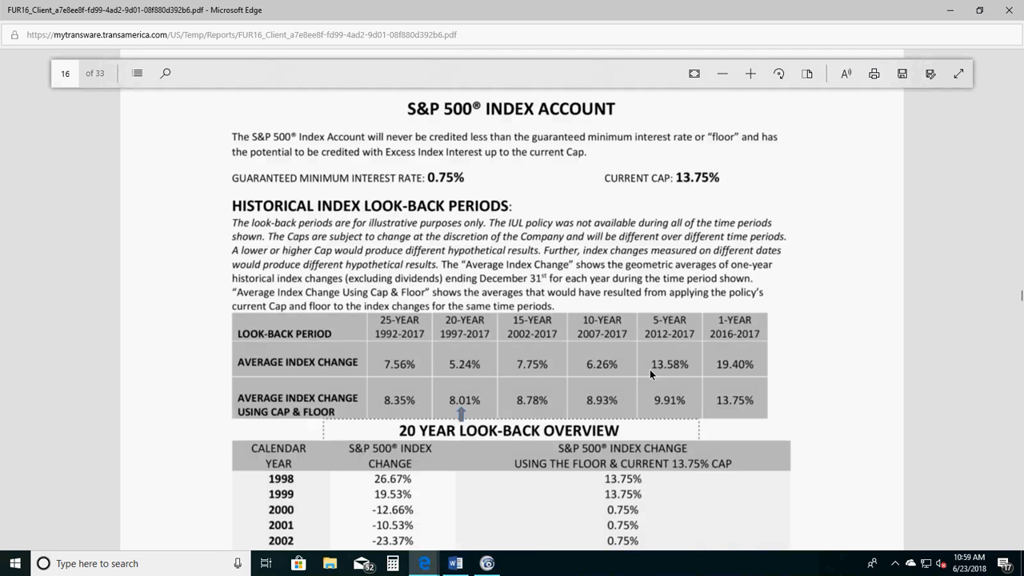
pyautogui.scroll(-4, 828, 294)
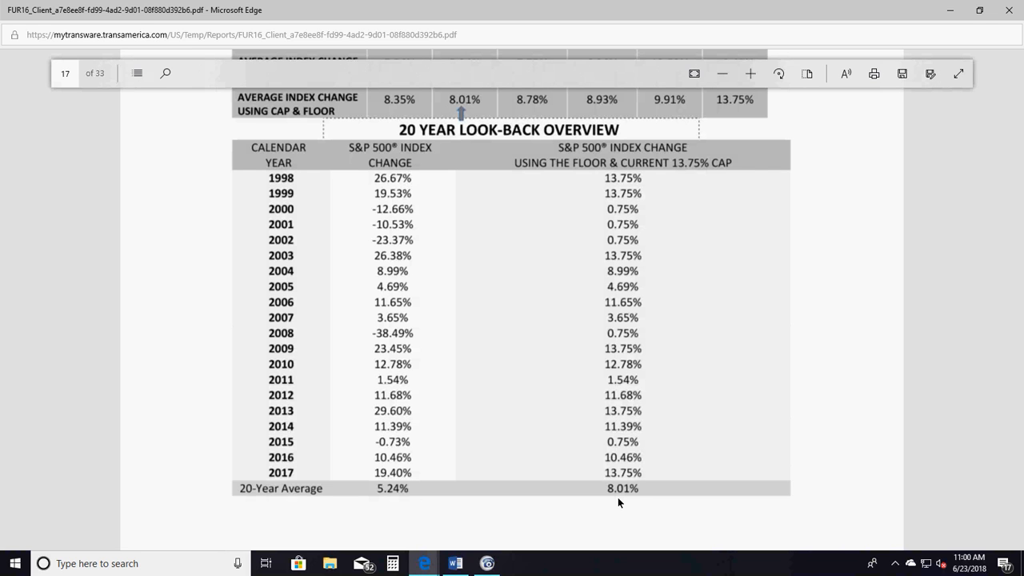
# - Examine the Global Index Account page's floor, current cap, look-back averages and 20-year overview
pyautogui.scroll(-10, 553, 328)
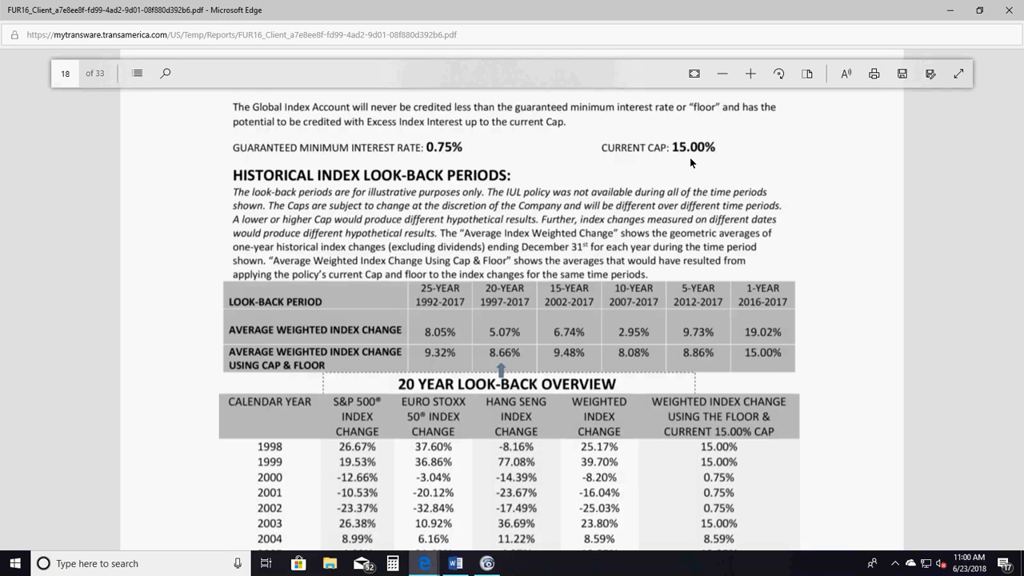
pyautogui.scroll(-2, 689, 156)
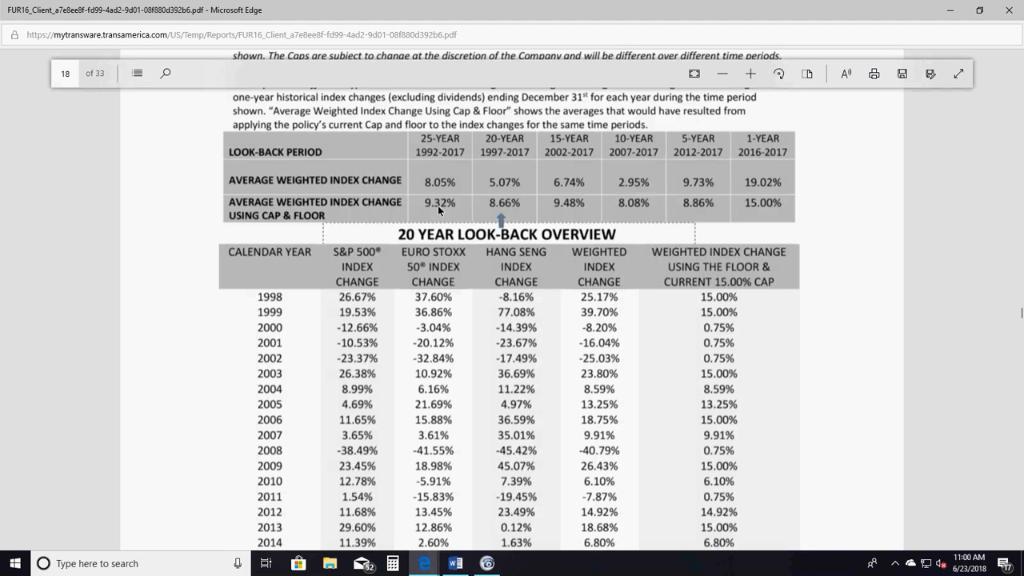
pyautogui.scroll(-2, 438, 209)
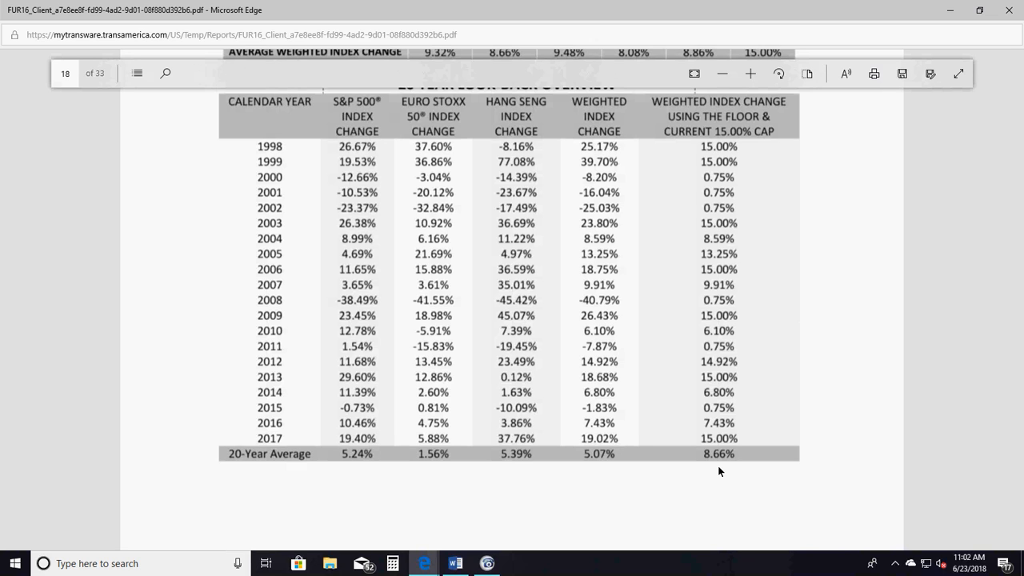
# - Minimize the illustration PDF, check the Selling Tools links on the vfgpro.com page, and return to the PDF
pyautogui.click(951, 9)
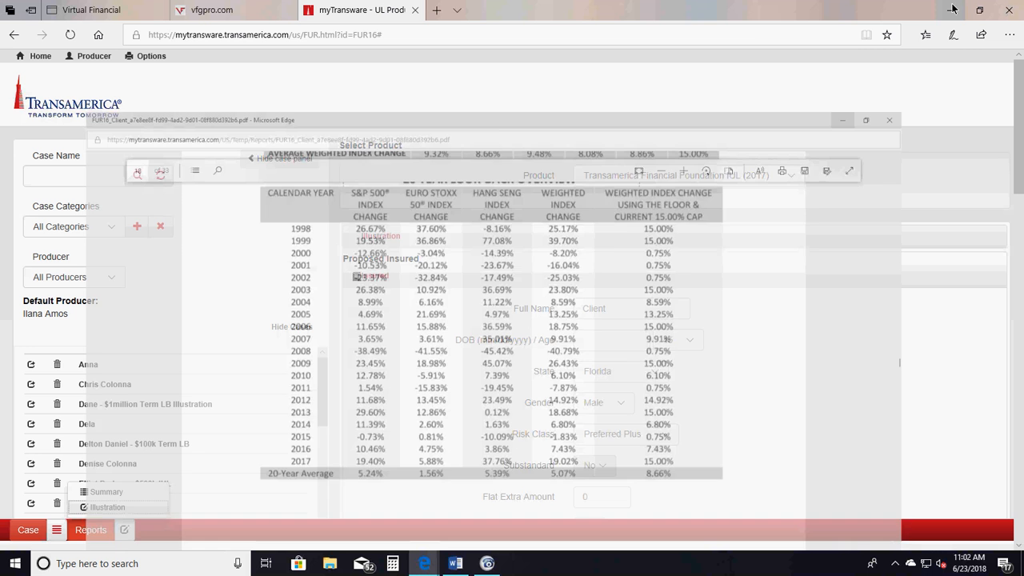
pyautogui.click(201, 10)
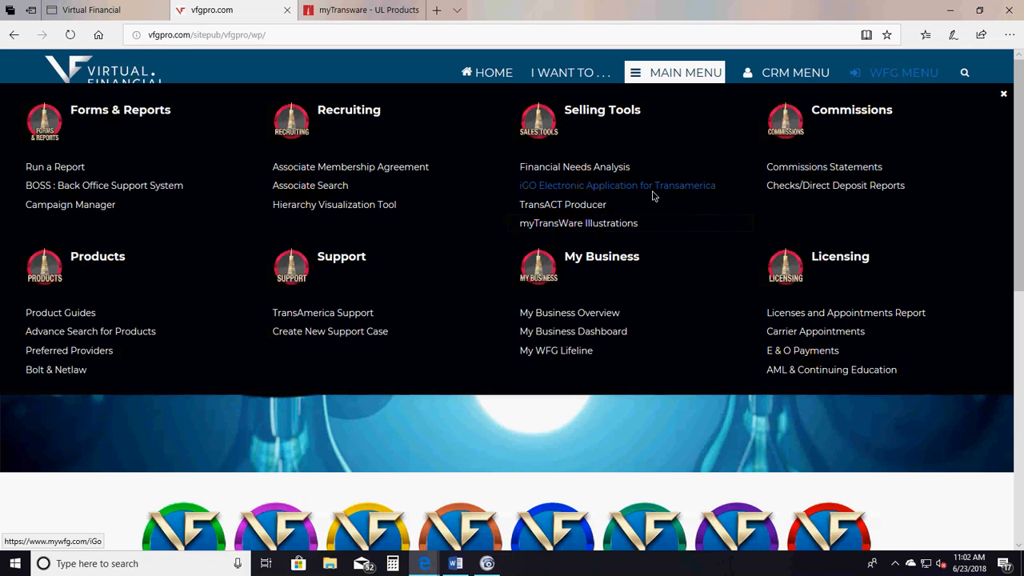
pyautogui.moveTo(423, 563)
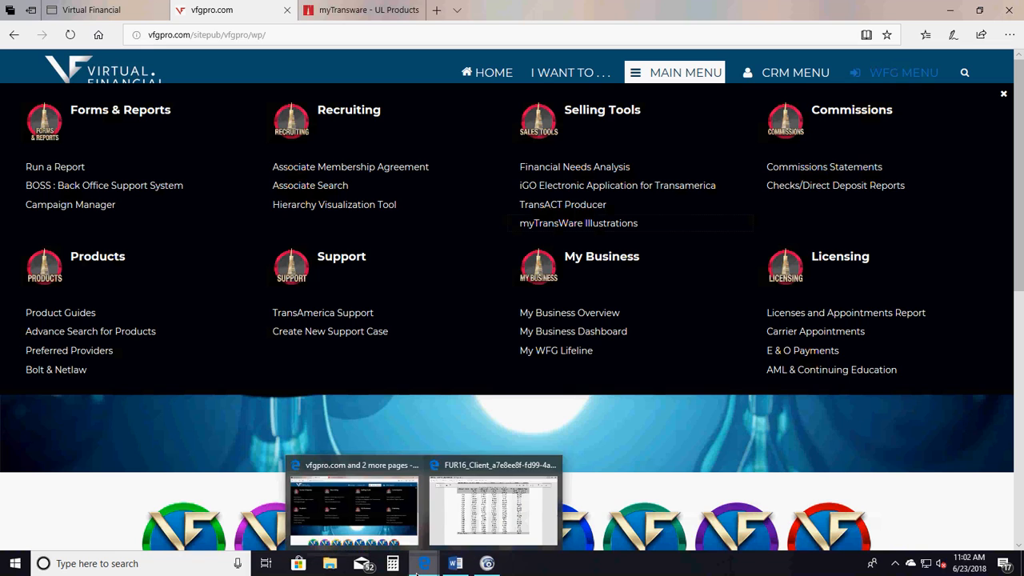
pyautogui.click(470, 521)
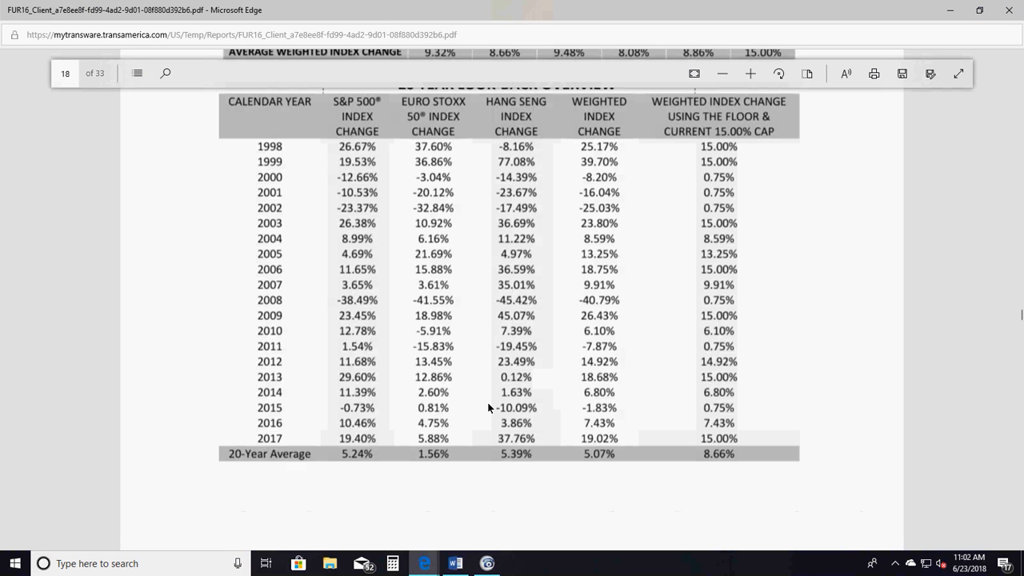